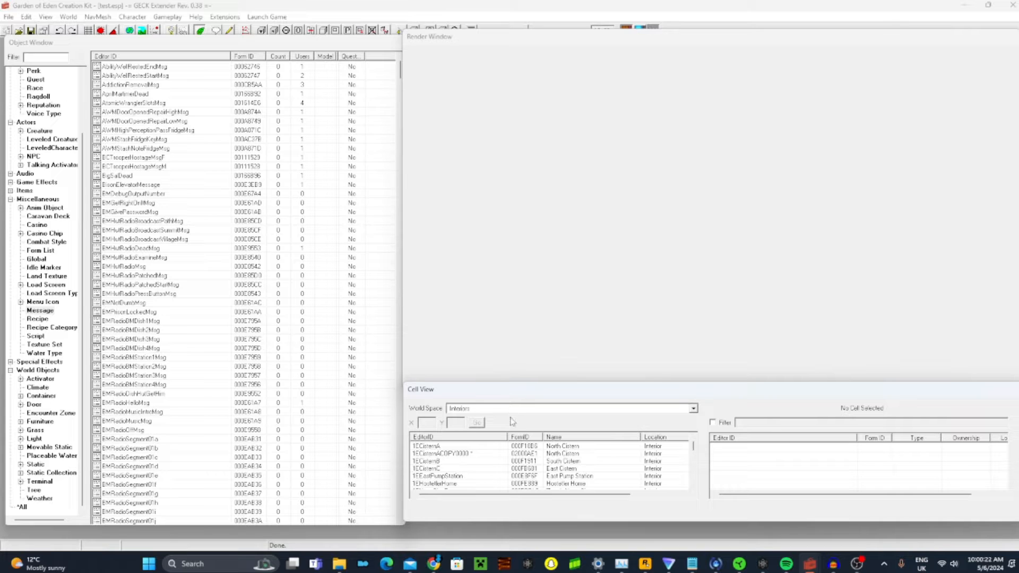
# Set the world space of the cell list to WastelandNV
pyautogui.click(508, 410)
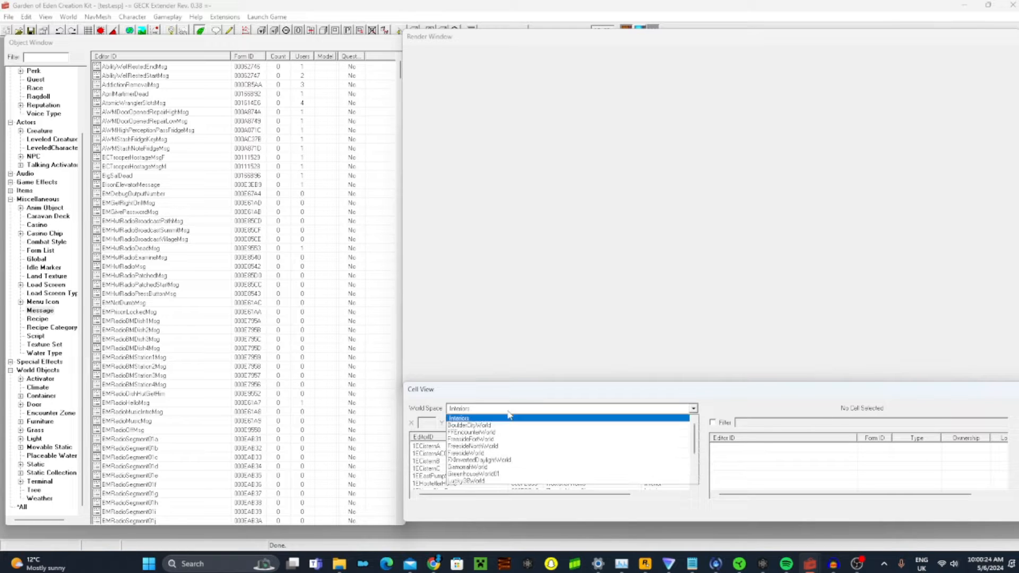
pyautogui.click(508, 409)
pyautogui.click(510, 411)
pyautogui.click(515, 411)
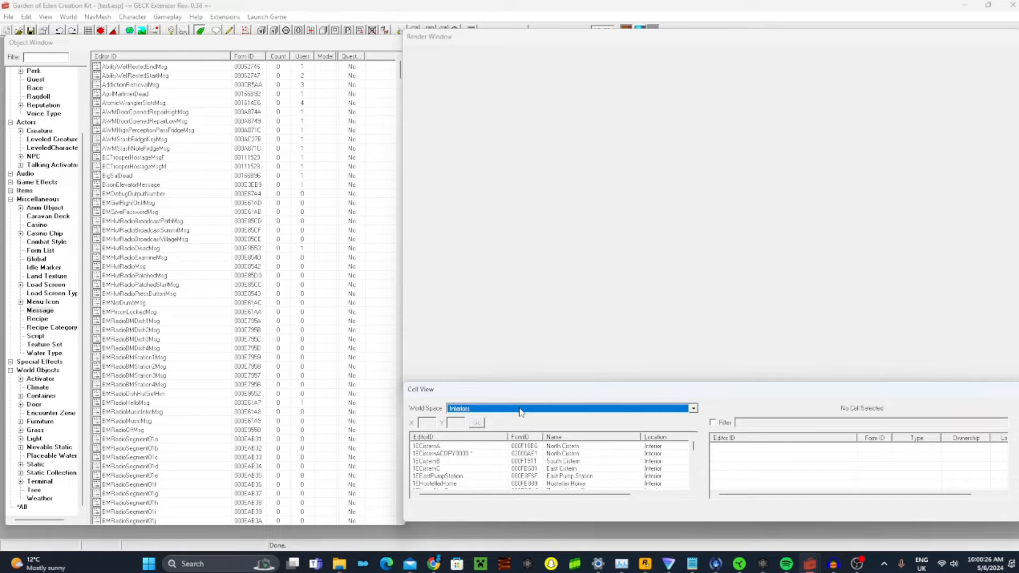
pyautogui.click(522, 411)
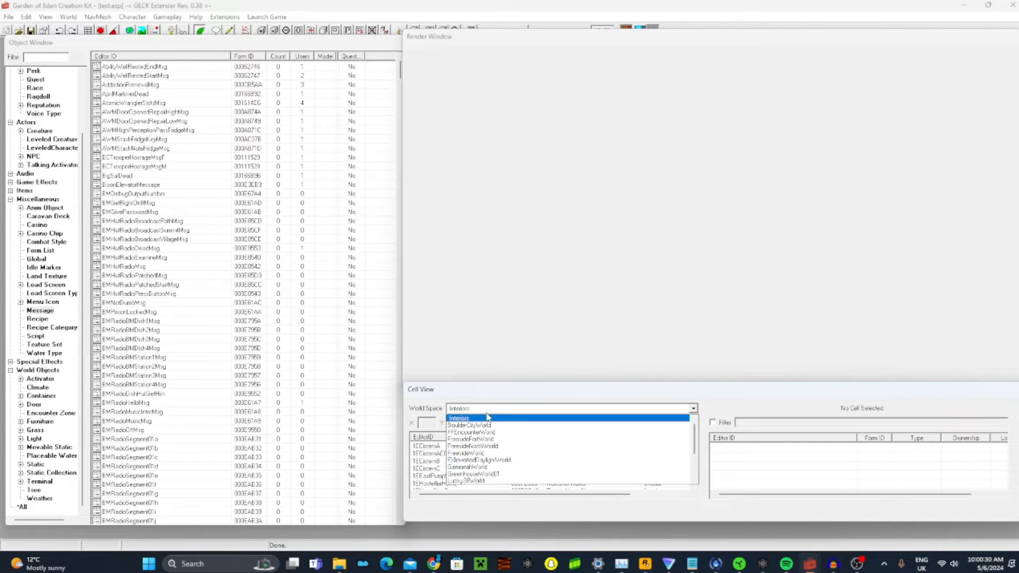
pyautogui.scroll(-3, 506, 441)
pyautogui.click(495, 475)
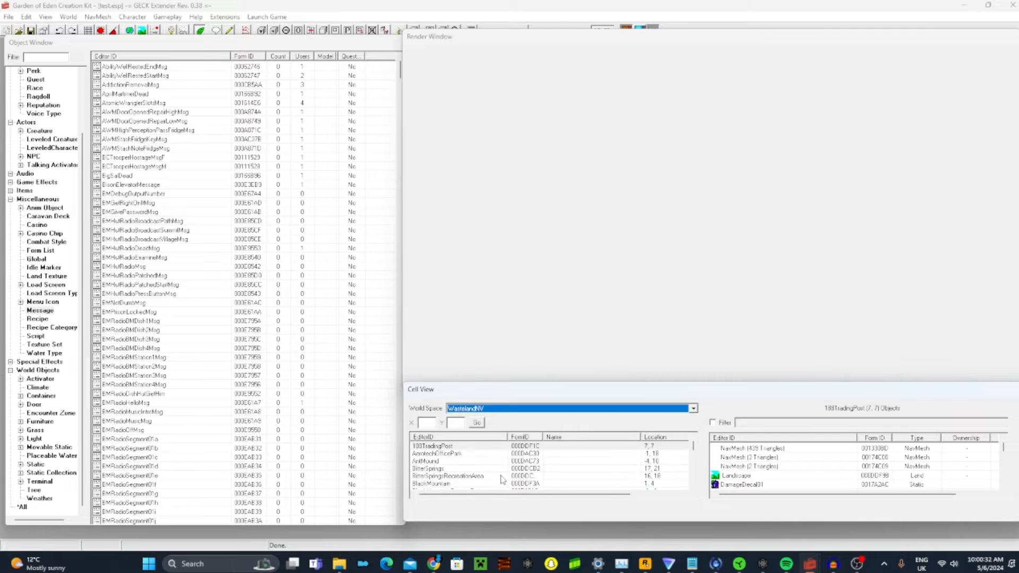
# Find the Goodsprings cell among the WastelandNV cells and load it for viewing
pyautogui.click(484, 476)
pyautogui.write('go')
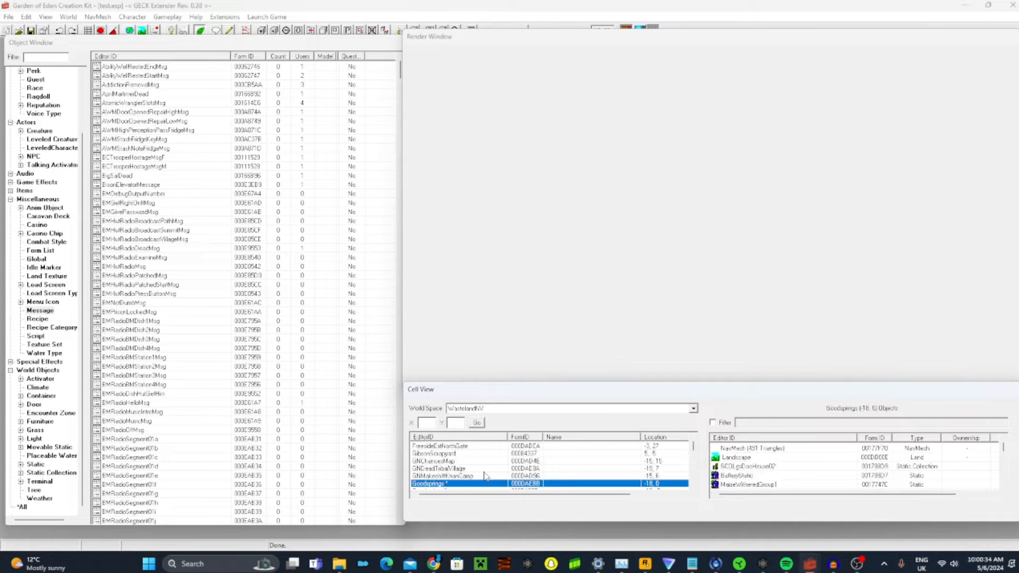
pyautogui.press('Return')
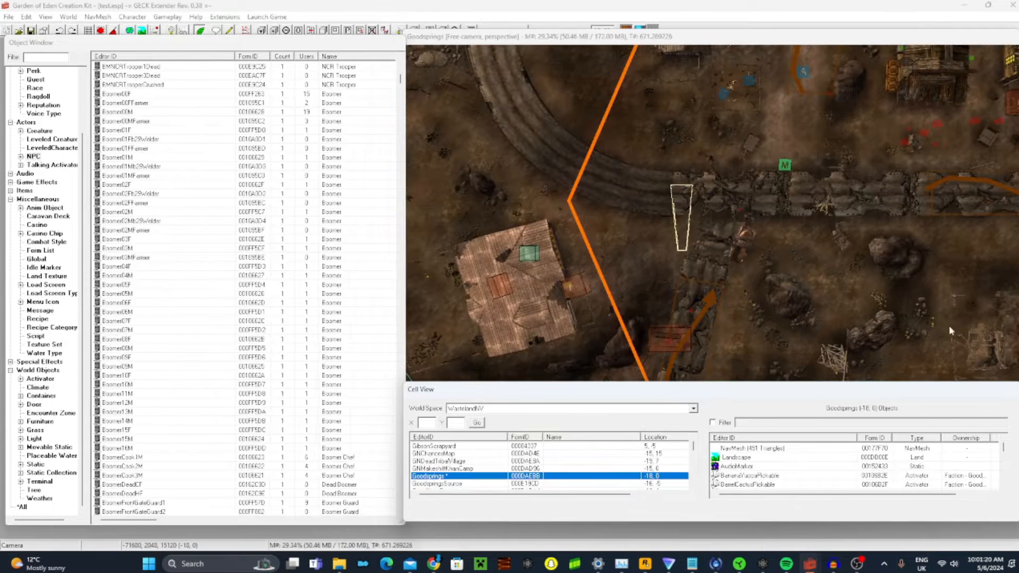
# Examine the wilderness terrain outside Goodsprings, around the small metal-roofed shack
pyautogui.moveTo(709, 269); pyautogui.dragTo(749, 199, button='middle')
pyautogui.moveTo(547, 314); pyautogui.dragTo(738, 127, button='middle')
pyautogui.moveTo(420, 146); pyautogui.dragTo(553, 99, button='middle')
pyautogui.middleClick(764, 392)
pyautogui.moveTo(631, 286); pyautogui.dragTo(814, 164, button='middle')
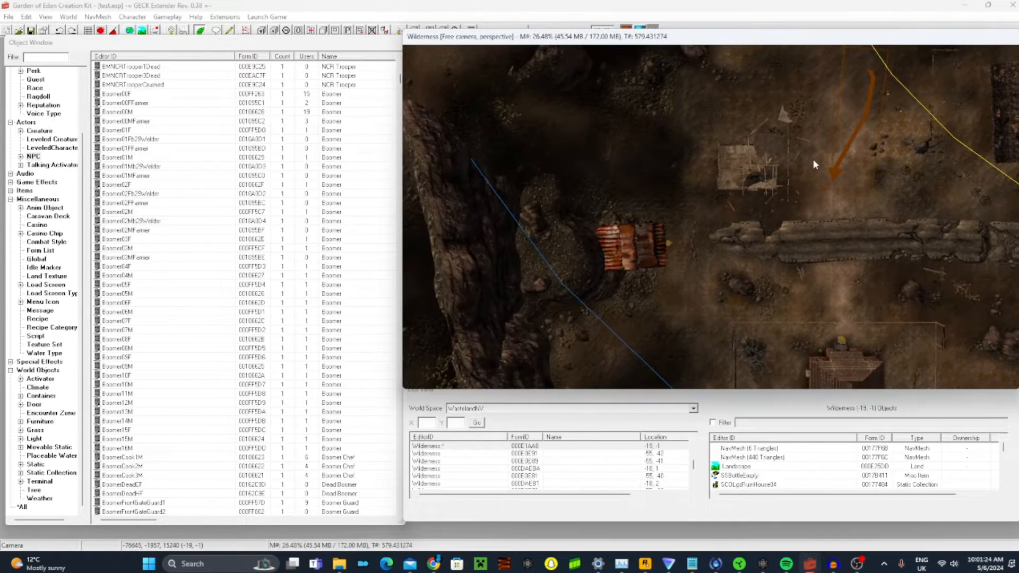
pyautogui.scroll(5, 829, 206)
pyautogui.scroll(10, 753, 269)
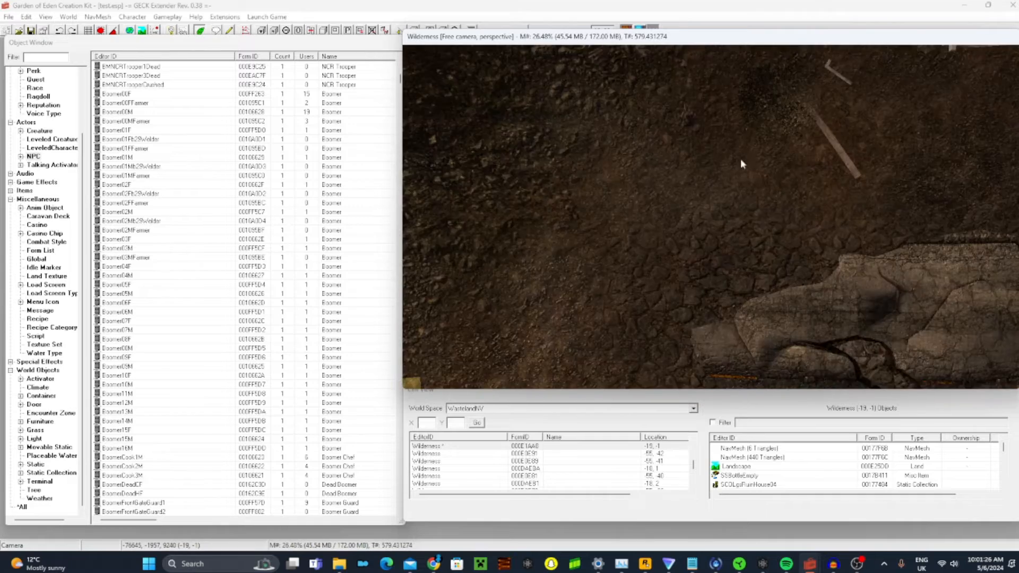
pyautogui.keyDown('shift'); pyautogui.moveTo(741, 160); pyautogui.dragTo(702, 119, button='middle'); pyautogui.keyUp('shift')
# Look through the NPC records for a suitable wastelander character
pyautogui.click(156, 258)
pyautogui.scroll(-20, 203, 170)
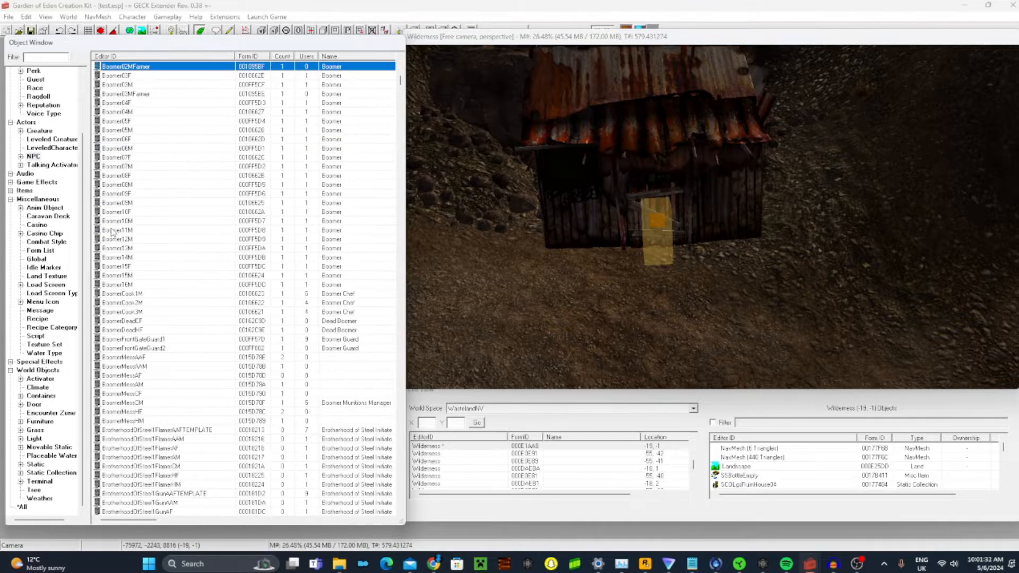
pyautogui.scroll(-15, 203, 170)
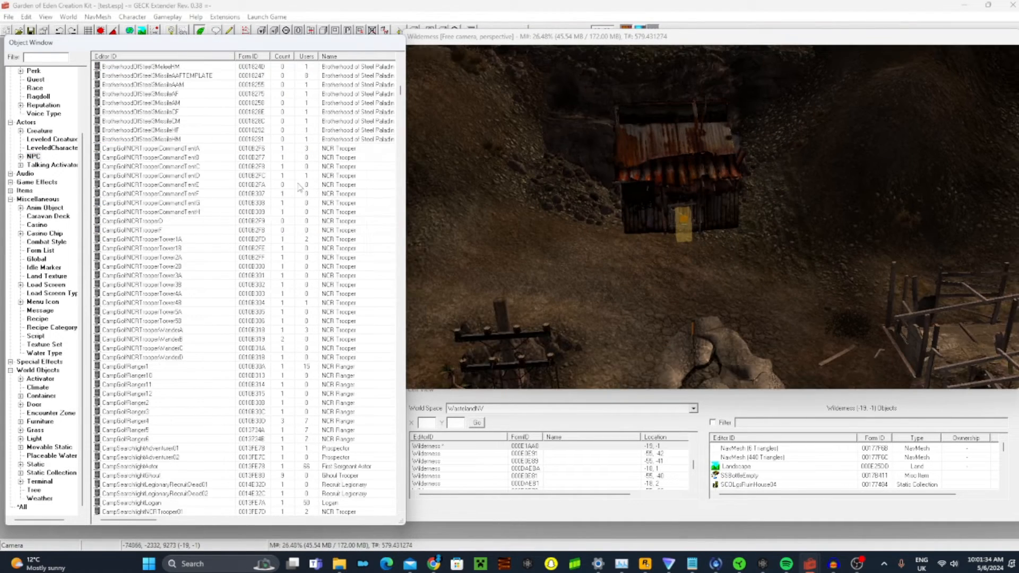
pyautogui.scroll(-20, 183, 226)
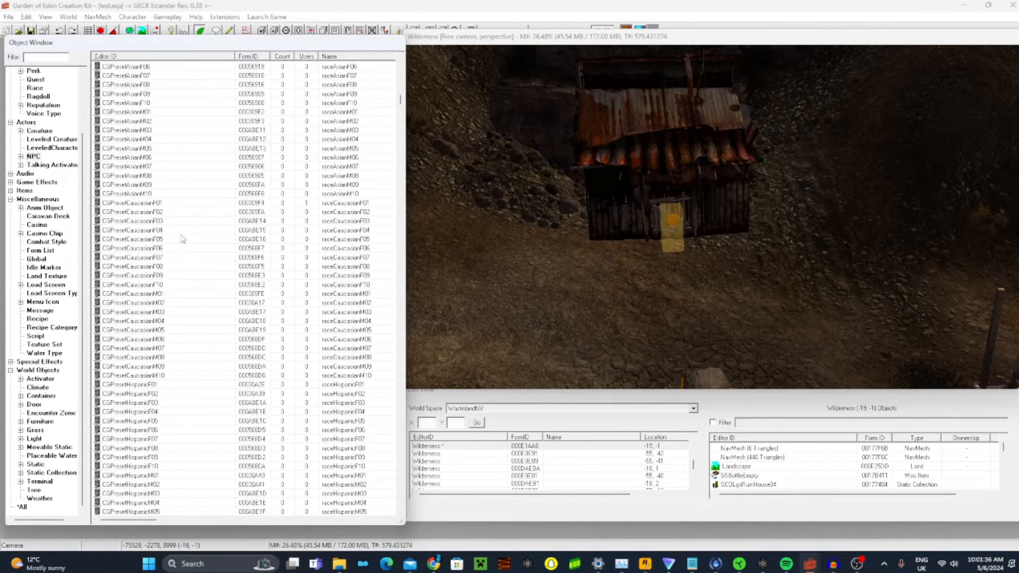
pyautogui.scroll(-6, 179, 223)
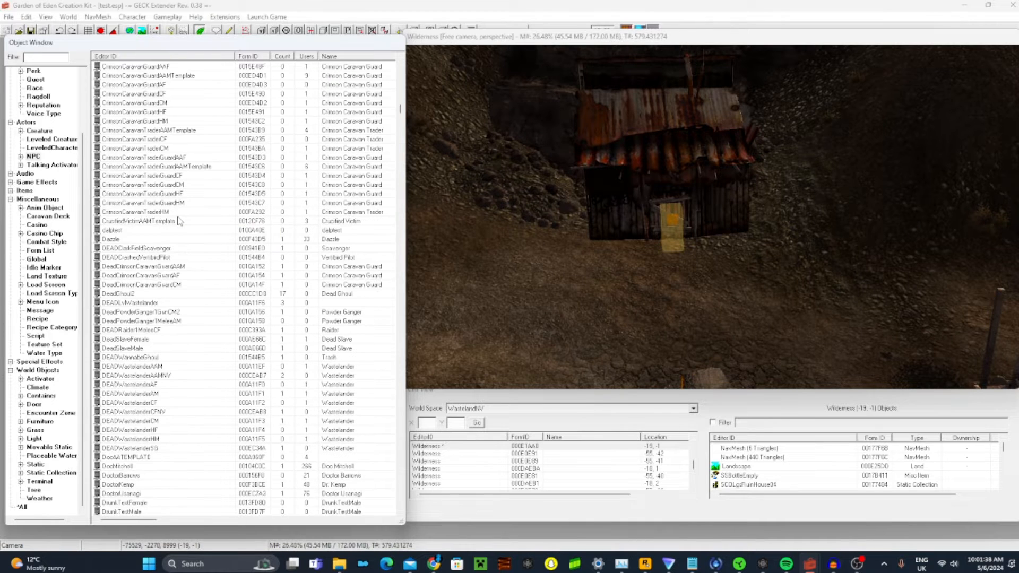
pyautogui.scroll(-4, 164, 239)
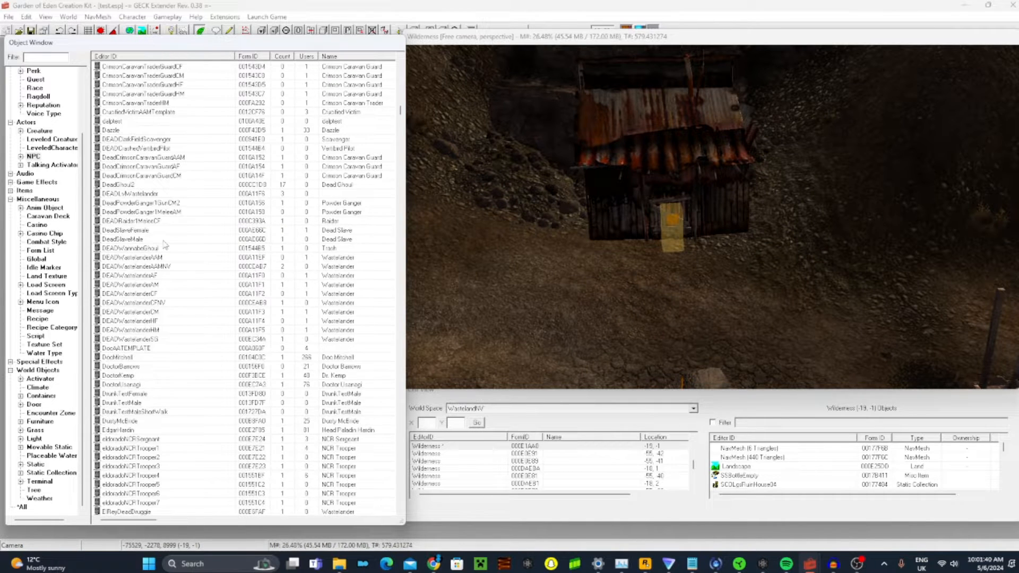
pyautogui.scroll(-20, 167, 243)
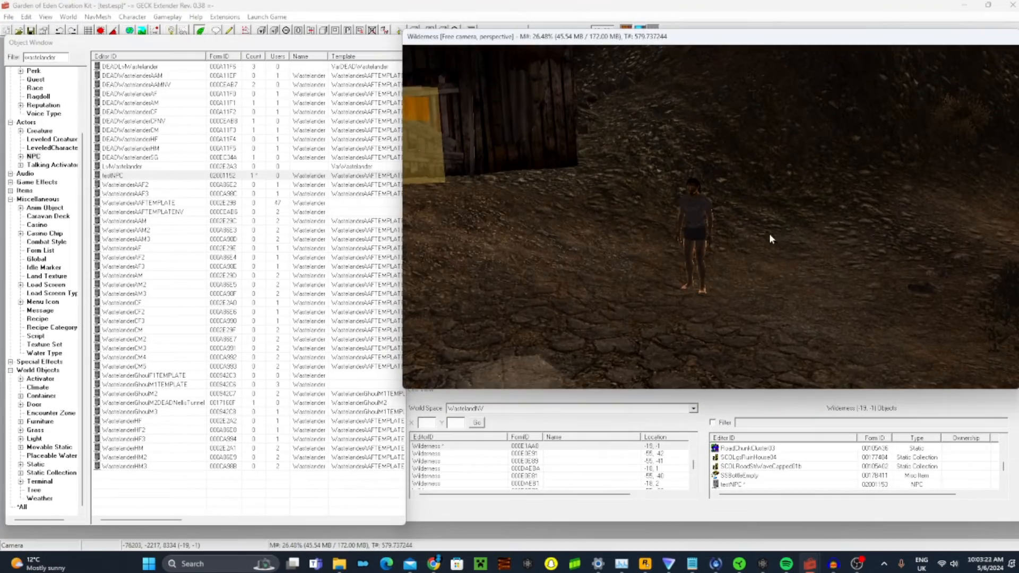
# Check the reference properties of the testNPC standing near the shack, then close them without changes
pyautogui.scroll(3, 769, 234)
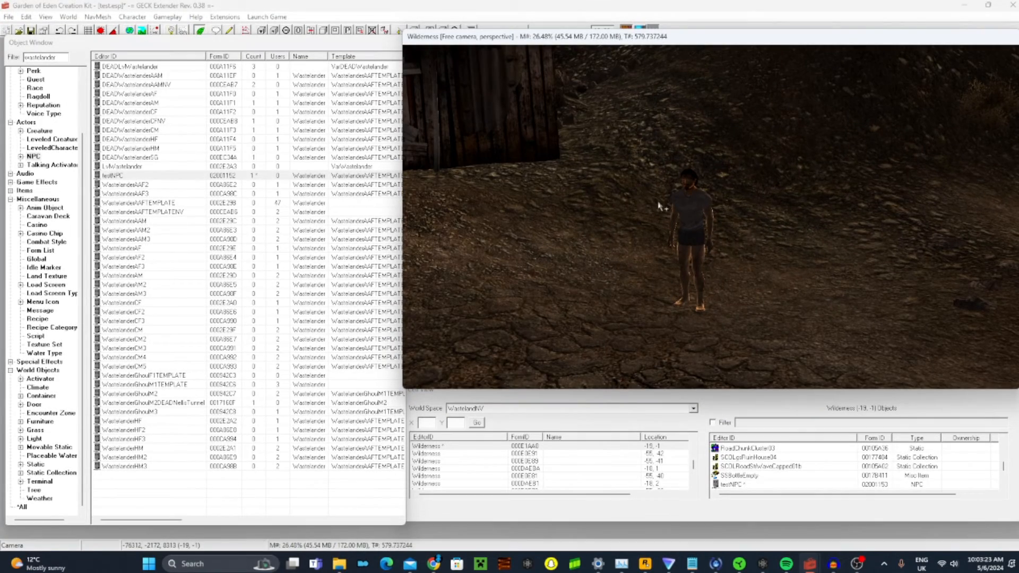
pyautogui.doubleClick(698, 234)
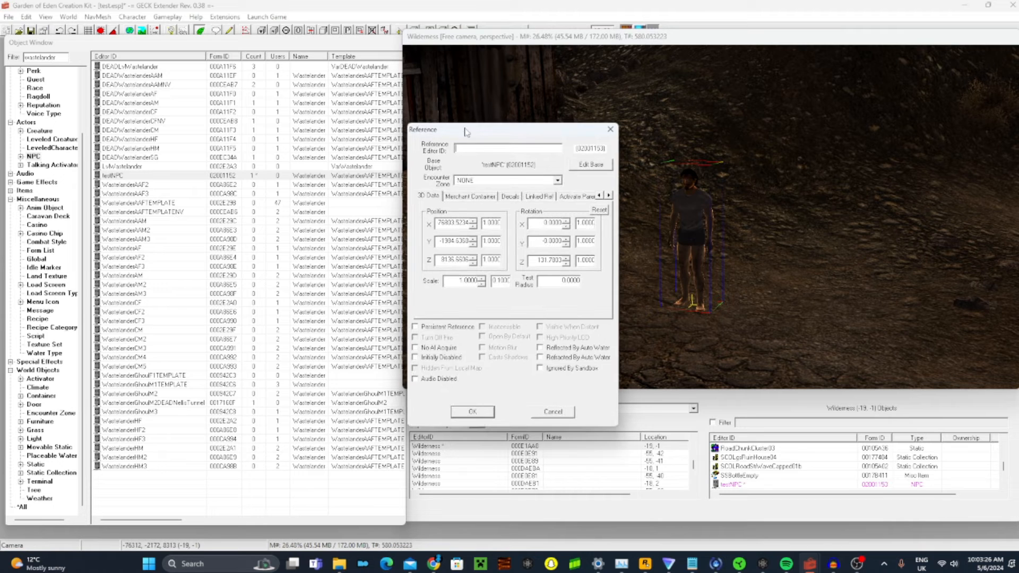
pyautogui.press('Escape')
pyautogui.click(593, 208)
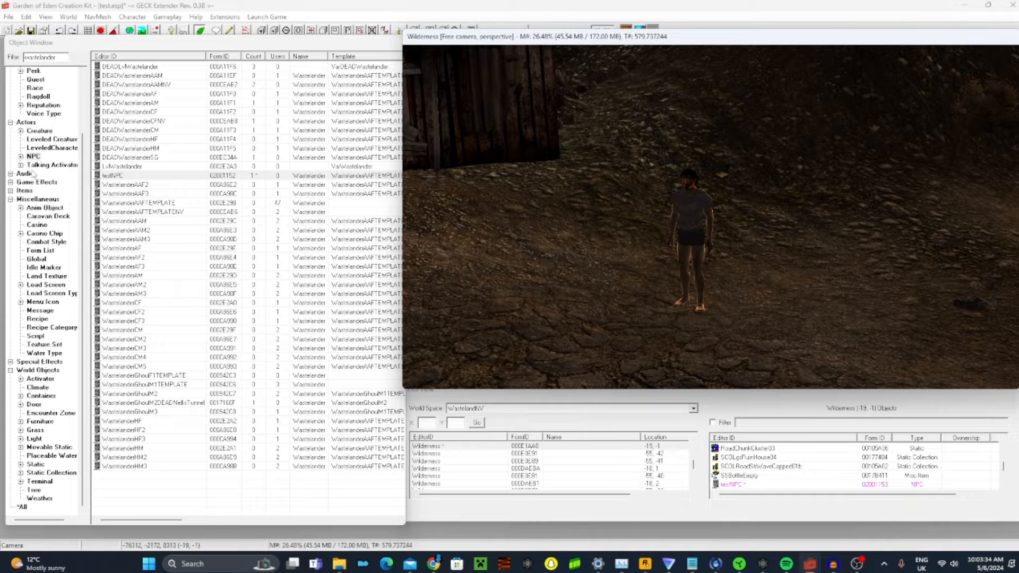
# Display the Voice Type records under Actor Data with the text filter cleared
pyautogui.scroll(2, 24, 133)
pyautogui.scroll(1, 25, 131)
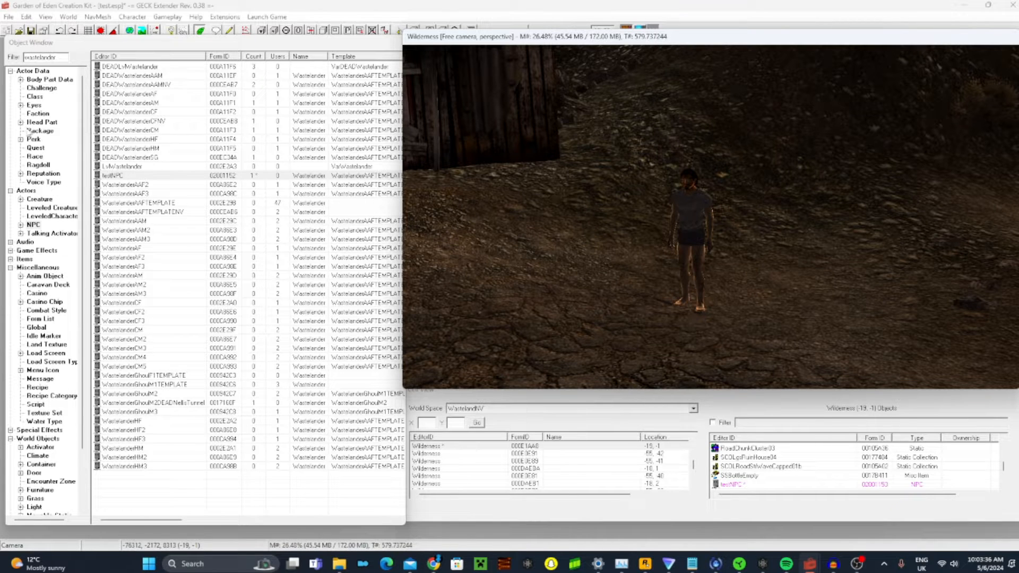
pyautogui.click(32, 70)
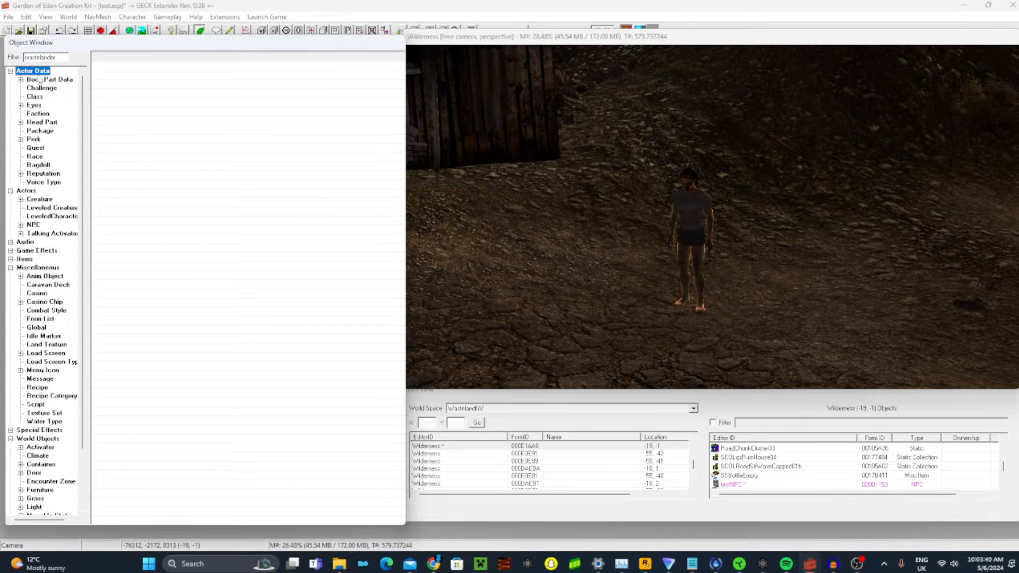
pyautogui.click(53, 183)
pyautogui.click(47, 57)
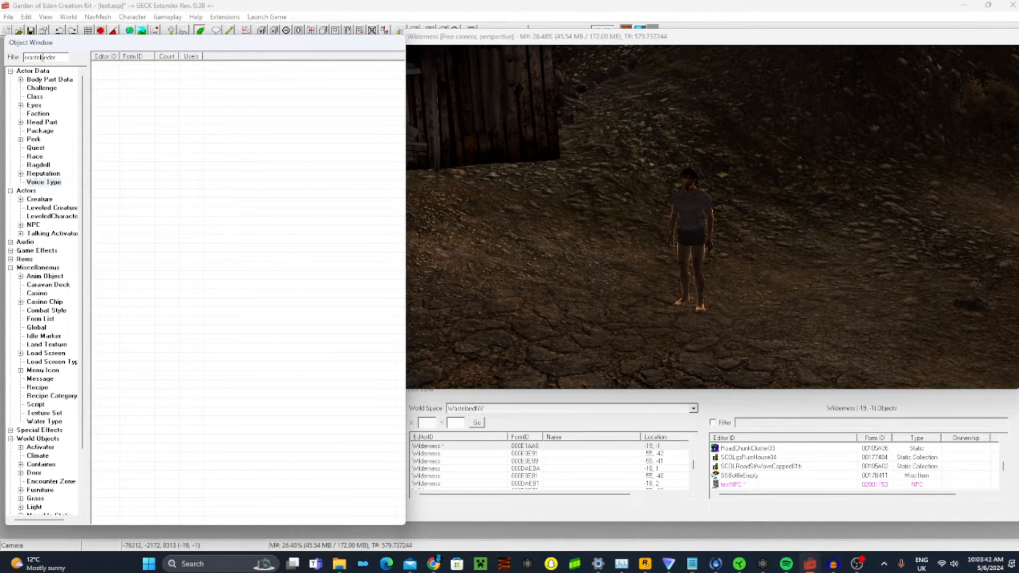
# Start a new voice type record and place its dialog clear of the record list
pyautogui.rightClick(128, 166)
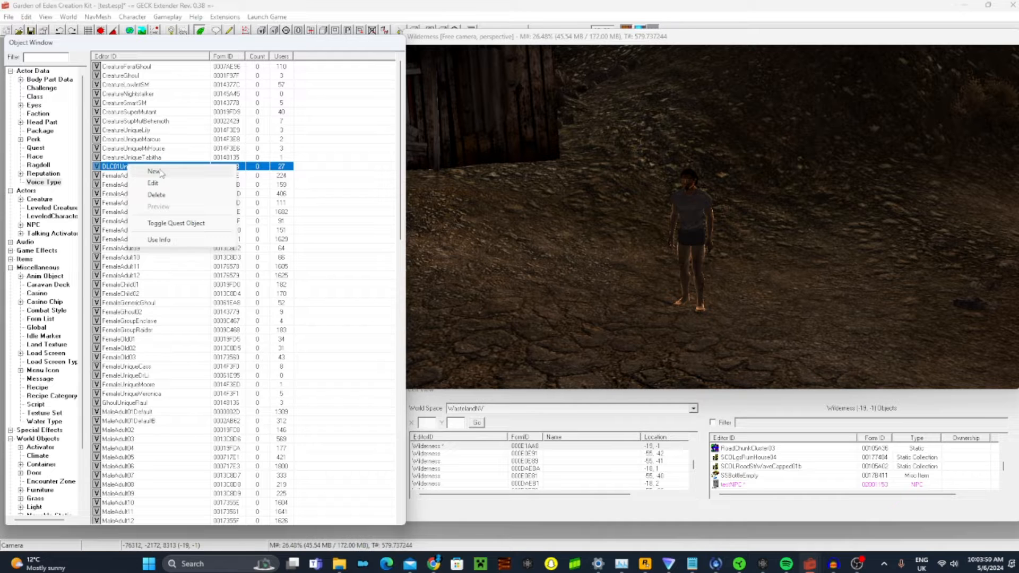
pyautogui.click(162, 173)
pyautogui.moveTo(199, 27); pyautogui.dragTo(547, 219)
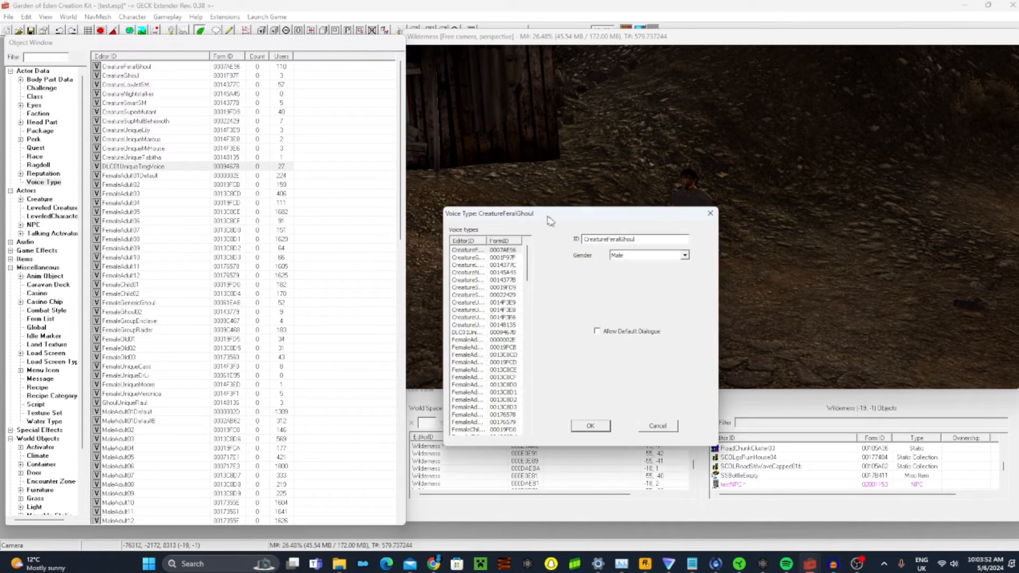
# Replace the voice type's prefilled ID with the placeholder aaa
pyautogui.click(643, 244)
pyautogui.press('BackSpace')
pyautogui.press('BackSpace')
pyautogui.press('BackSpace')
pyautogui.press('BackSpace')
pyautogui.press('BackSpace')
pyautogui.press('BackSpace')
pyautogui.press('BackSpace')
pyautogui.press('BackSpace')
pyautogui.press('BackSpace')
pyautogui.press('BackSpace')
pyautogui.press('BackSpace')
pyautogui.press('BackSpace')
pyautogui.press('BackSpace')
pyautogui.press('BackSpace')
pyautogui.press('BackSpace')
pyautogui.press('BackSpace')
pyautogui.press('BackSpace')
pyautogui.press('BackSpace')
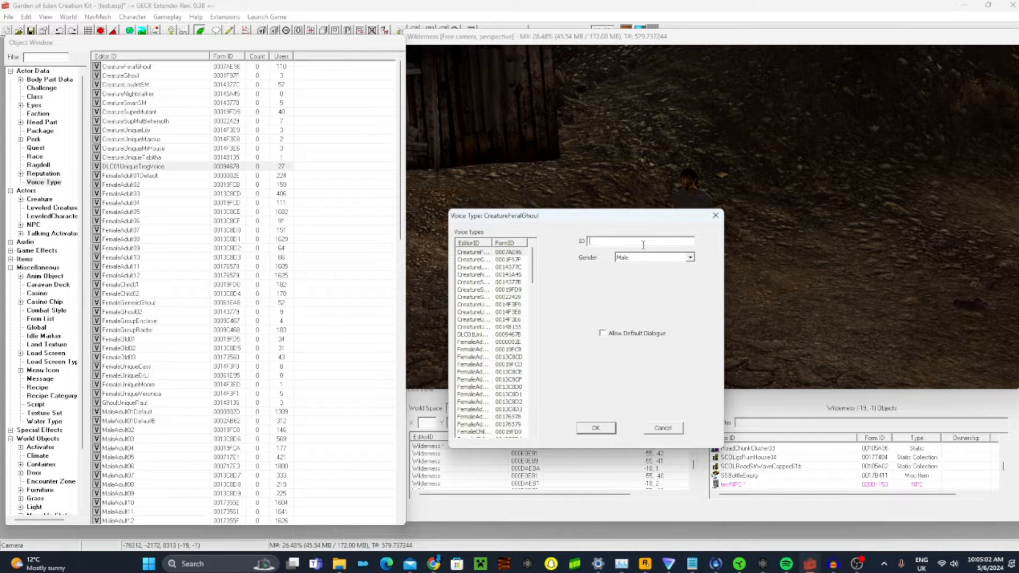
pyautogui.write('aaa')
pyautogui.scroll(-3, 15, 165)
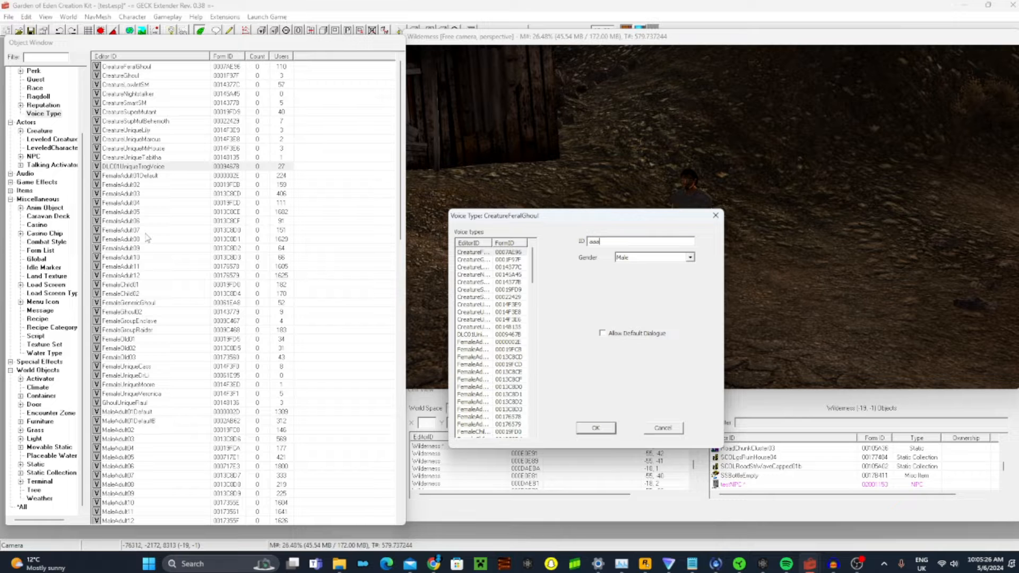
# Clear the voice type's ID and enter testNPCVoiceType01
pyautogui.moveTo(643, 242); pyautogui.dragTo(584, 243)
pyautogui.click(626, 242)
pyautogui.press('BackSpace')
pyautogui.press('BackSpace')
pyautogui.press('BackSpace')
pyautogui.moveTo(646, 219); pyautogui.dragTo(475, 211)
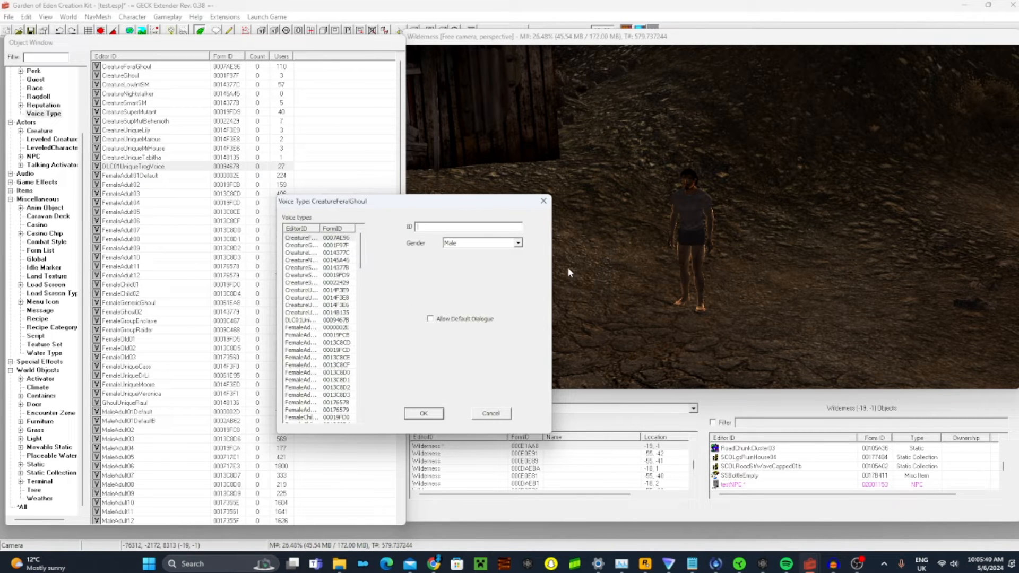
pyautogui.write('testNpCVoiceType01')
# Set the voice type's gender to Male and save the record
pyautogui.click(490, 243)
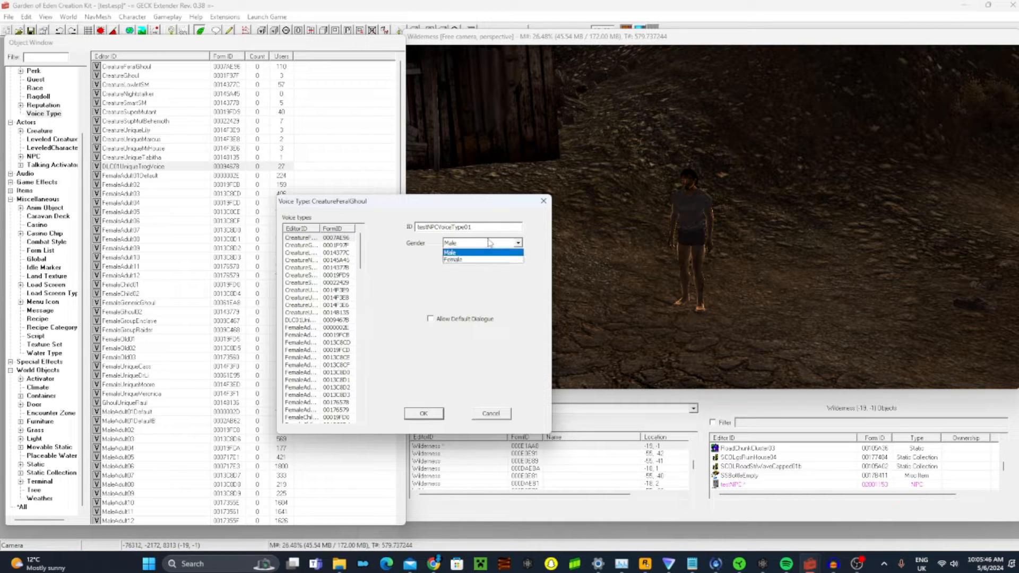
pyautogui.click(481, 253)
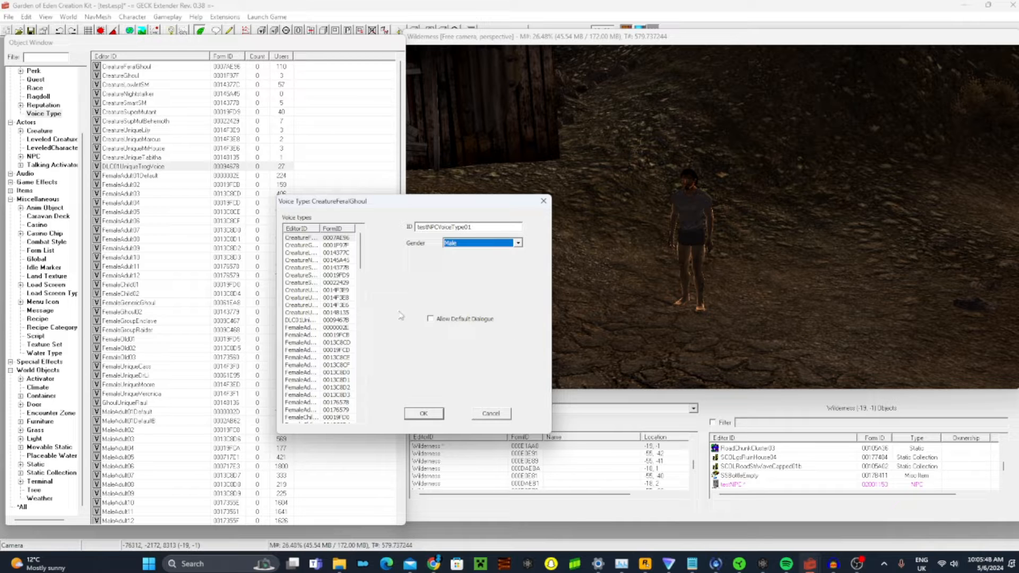
pyautogui.click(428, 413)
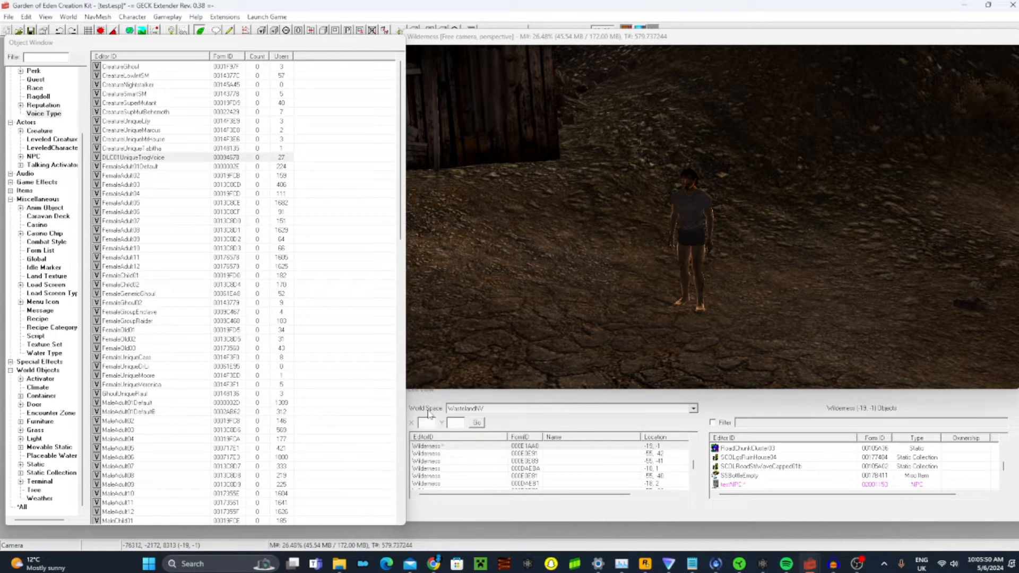
# Filter the voice type records by "test" to find the new entry
pyautogui.click(208, 232)
pyautogui.click(63, 57)
pyautogui.write('tes')
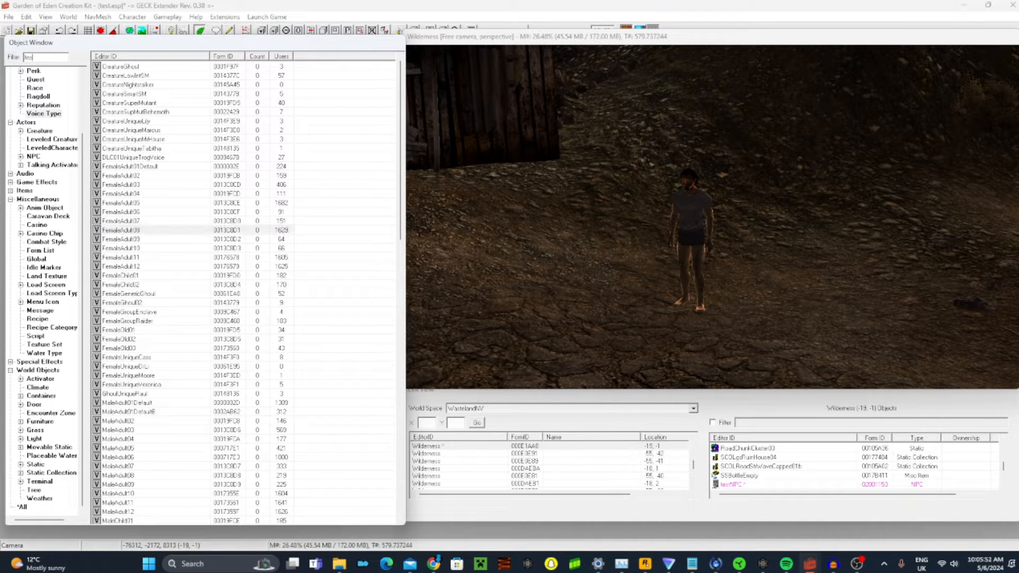
pyautogui.write('t')
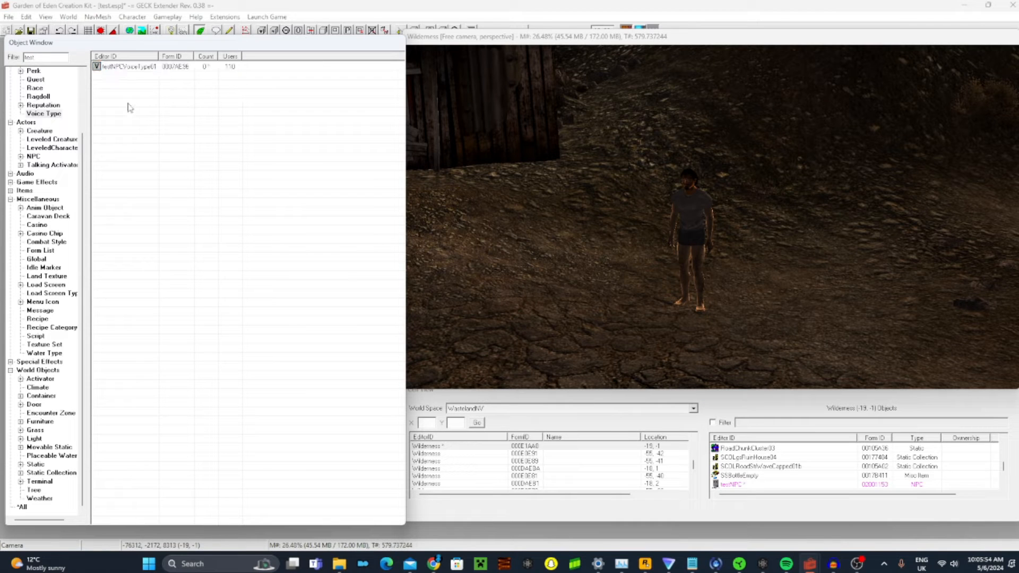
# Edit the base record of the placed testNPC to use voice type testNPCVoiceType01, and save both the NPC and its reference
pyautogui.doubleClick(702, 210)
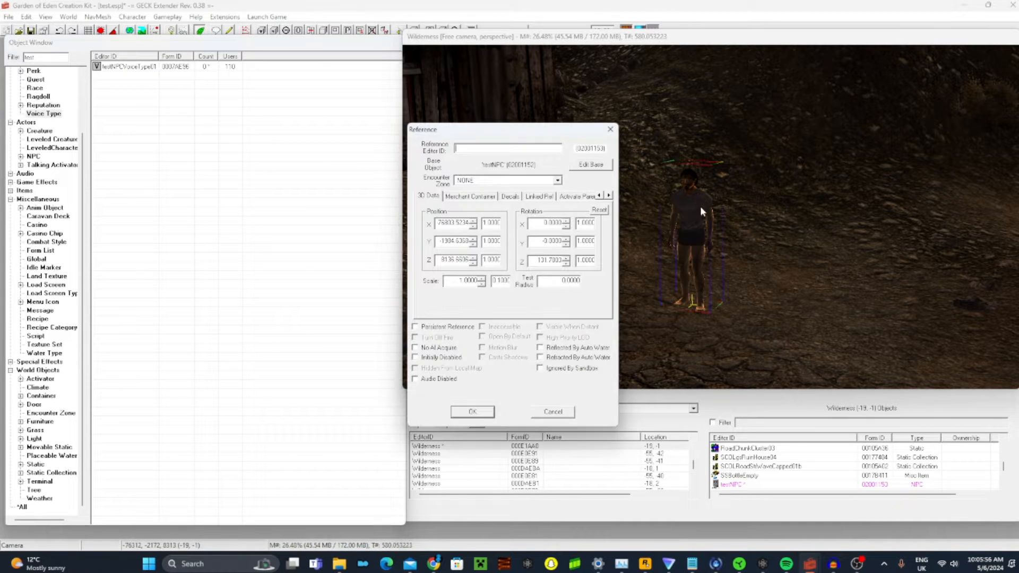
pyautogui.click(584, 166)
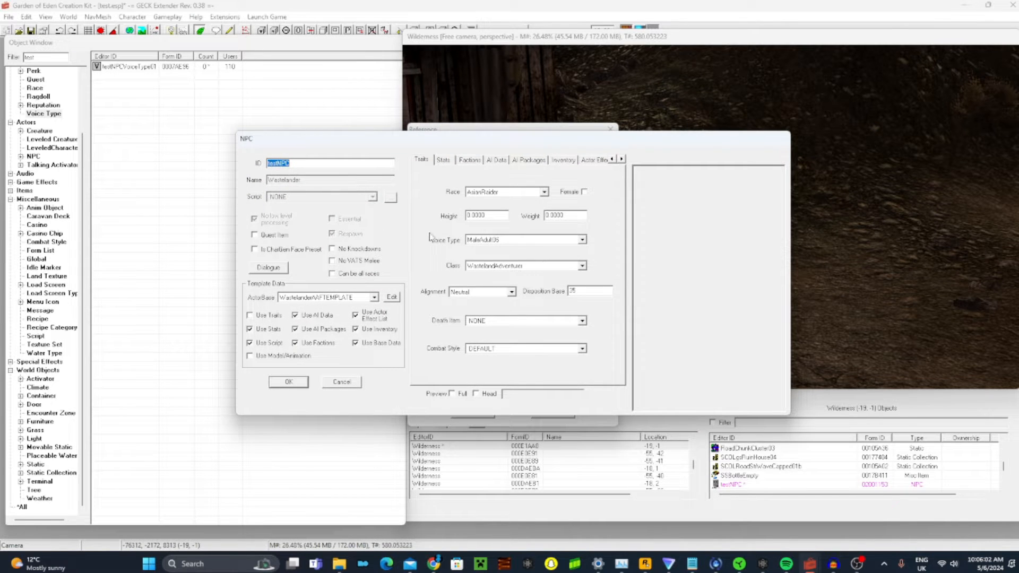
pyautogui.click(482, 242)
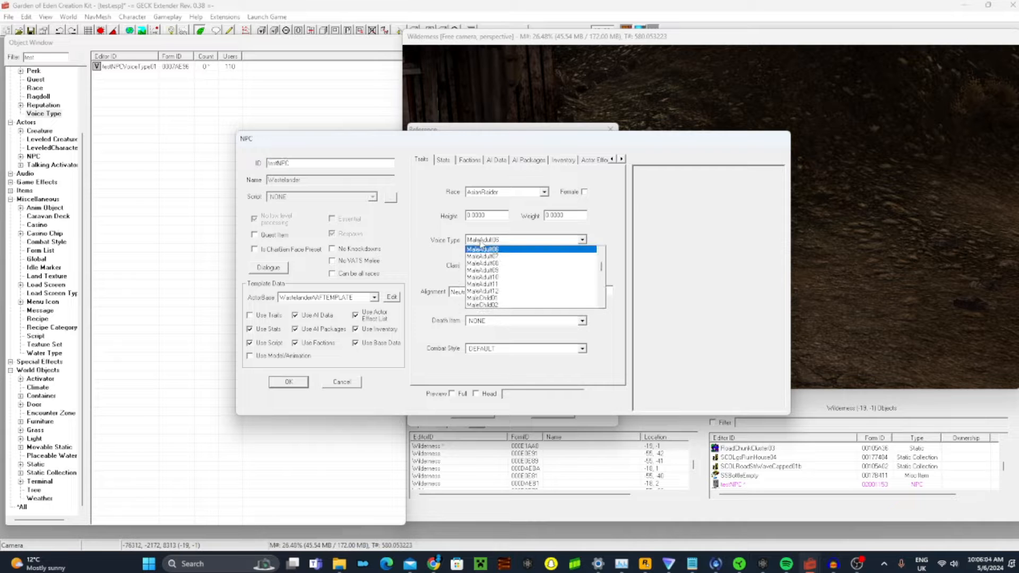
pyautogui.scroll(-6, 554, 302)
pyautogui.scroll(-5, 554, 301)
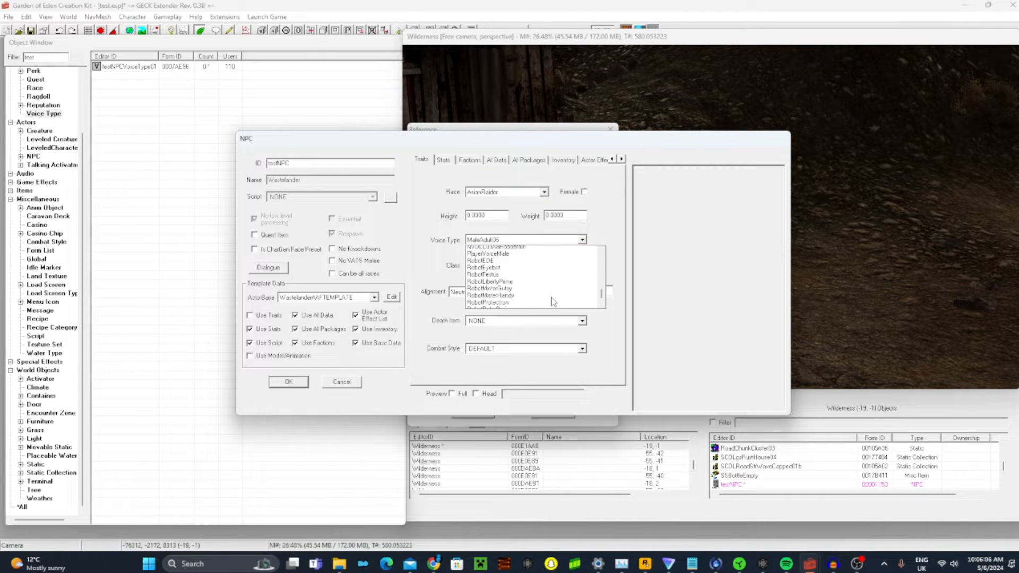
pyautogui.click(517, 292)
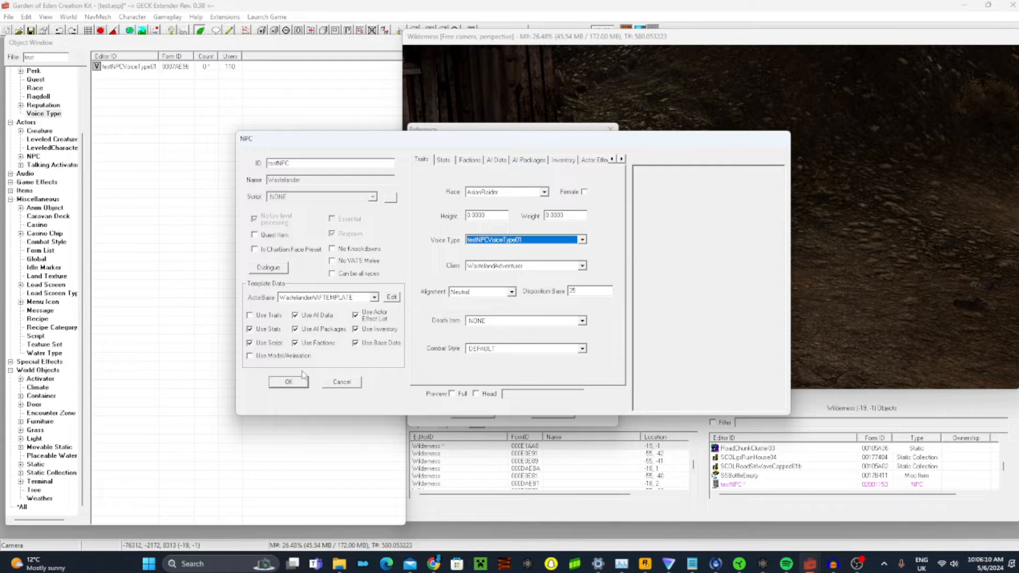
pyautogui.click(291, 383)
pyautogui.click(473, 413)
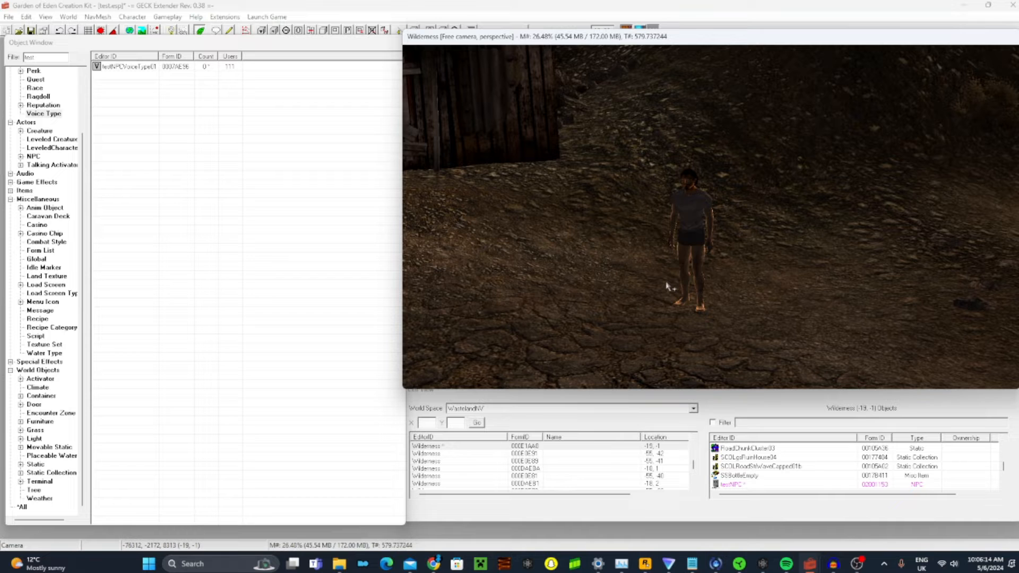
# Clear the object filter and list the Quest records under Actor Data
pyautogui.click(66, 57)
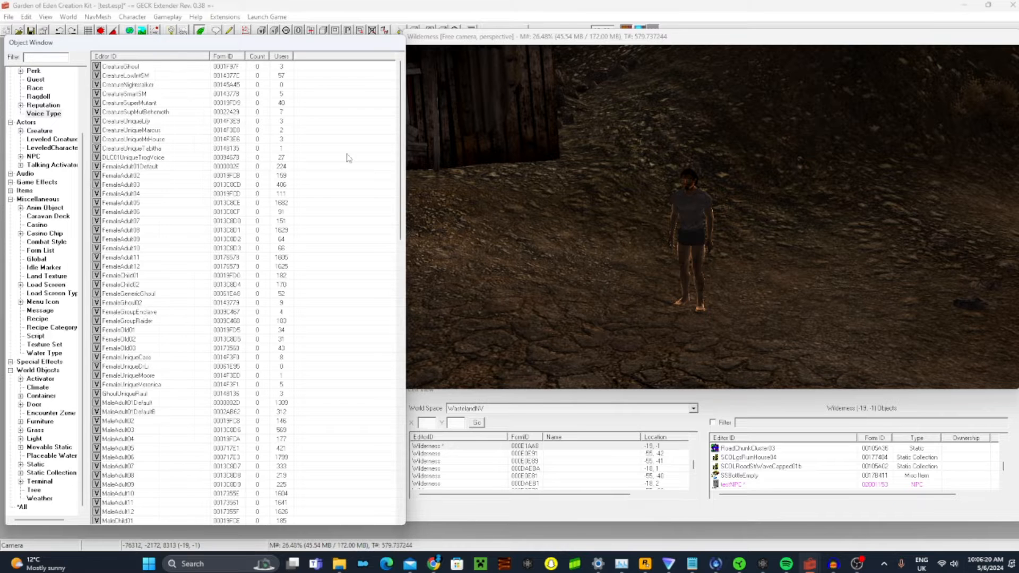
pyautogui.click(683, 267)
pyautogui.scroll(2, 51, 159)
pyautogui.scroll(3, 49, 163)
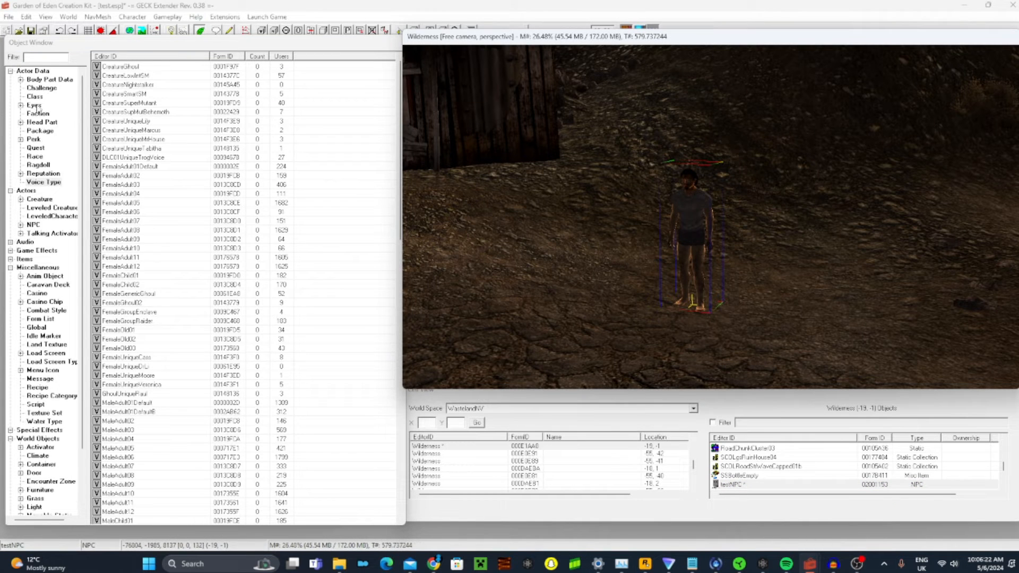
pyautogui.click(29, 71)
pyautogui.click(38, 150)
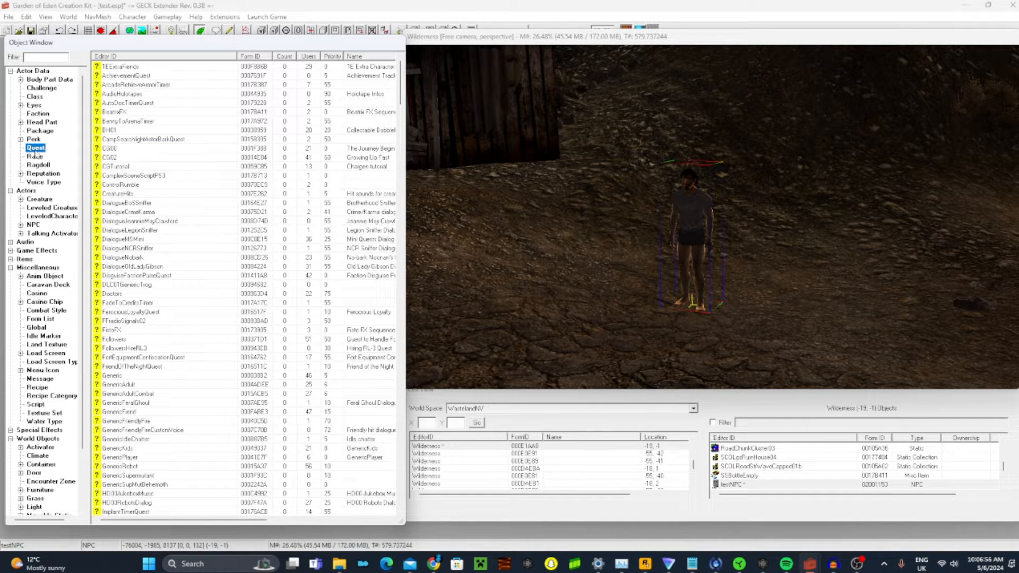
# Create a new quest and set its Quest Name to testNPCDialogue
pyautogui.click(149, 195)
pyautogui.rightClick(149, 196)
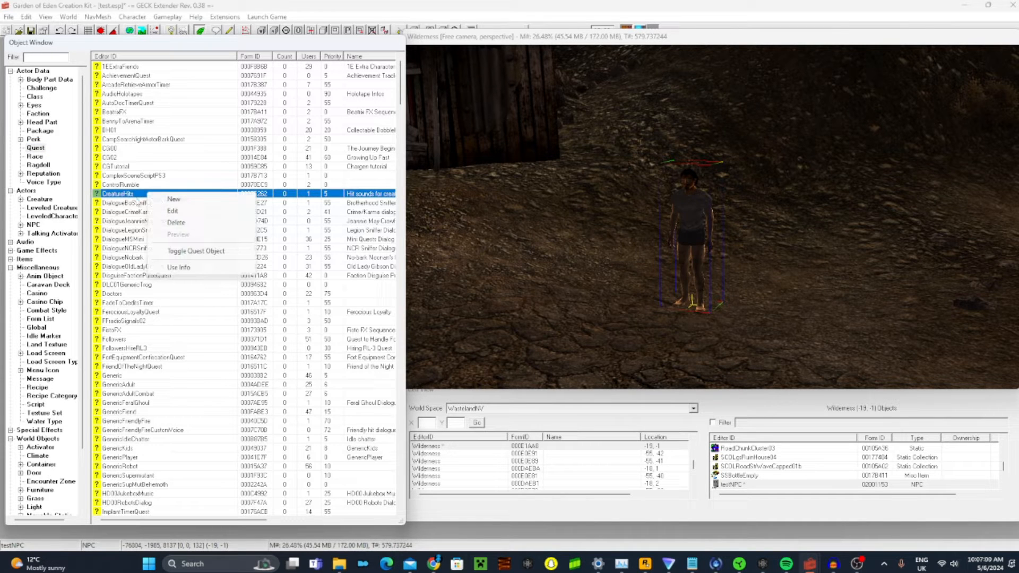
pyautogui.click(165, 202)
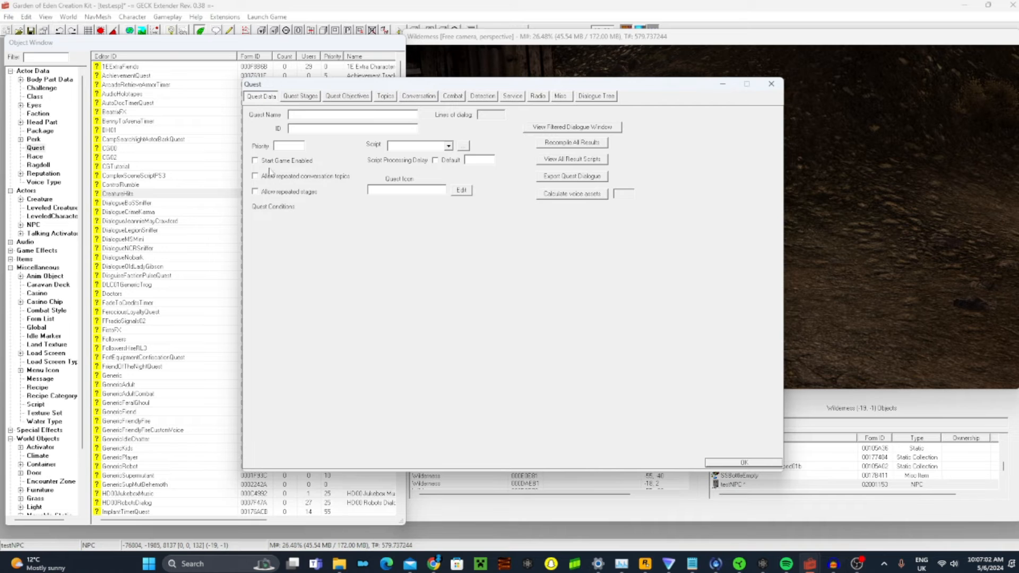
pyautogui.moveTo(317, 87)
pyautogui.mouseDown()
pyautogui.moveTo(318, 121)
pyautogui.moveTo(319, 104)
pyautogui.mouseUp()
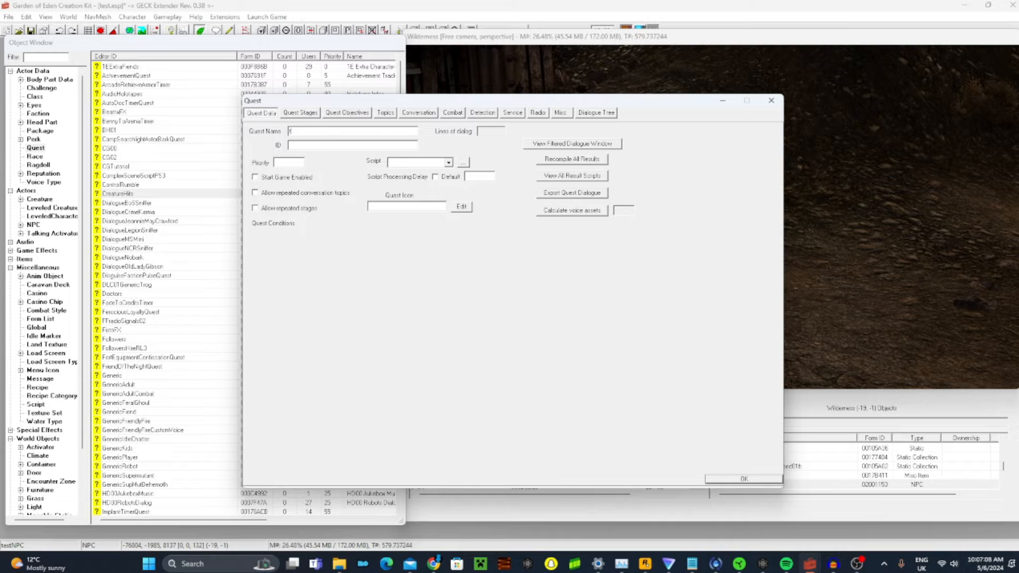
pyautogui.write('testNPCDialouge')
pyautogui.press('BackSpace')
pyautogui.press('BackSpace')
pyautogui.press('BackSpace')
pyautogui.write('ogue')
pyautogui.scroll(-20, 137, 181)
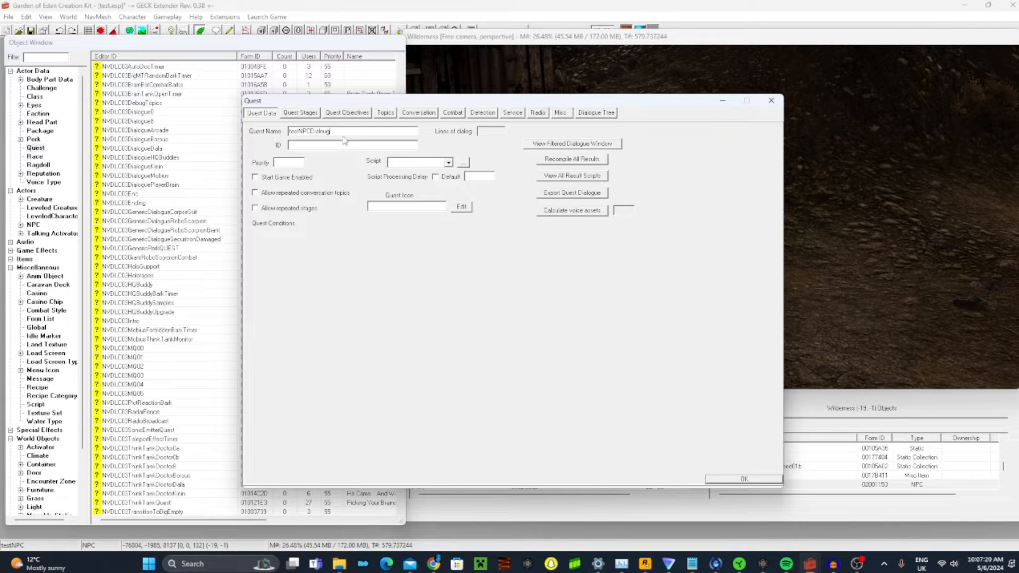
pyautogui.press('BackSpace')
pyautogui.press('BackSpace')
pyautogui.press('BackSpace')
pyautogui.write('ogue')
# Set the new quest's ID to testNPCDialogue and its priority to 55, and save the quest
pyautogui.click(315, 145)
pyautogui.write('testNPCDialogue')
pyautogui.click(303, 161)
pyautogui.write('55')
pyautogui.click(675, 94)
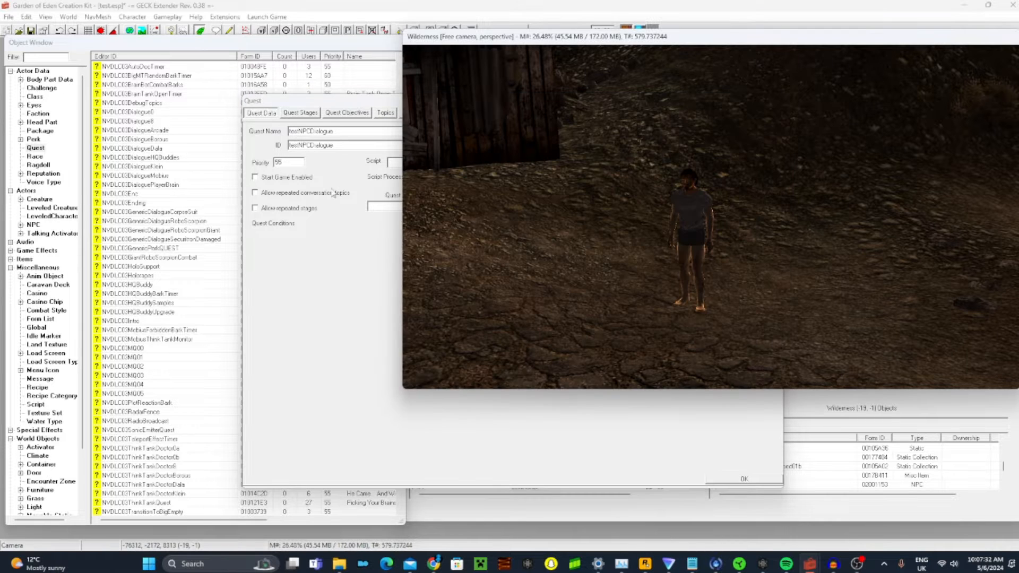
pyautogui.click(288, 239)
pyautogui.moveTo(338, 106); pyautogui.dragTo(402, 93)
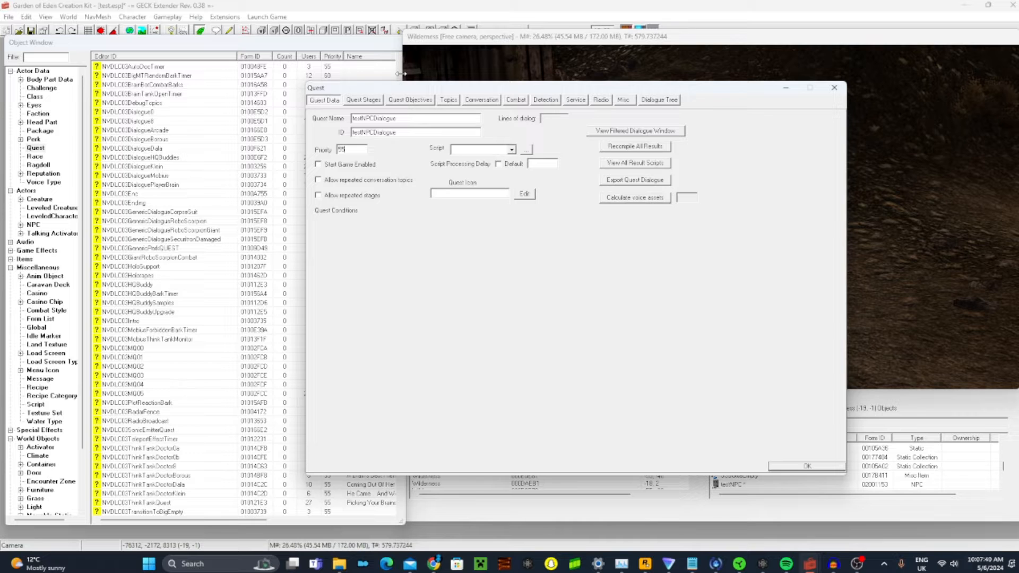
pyautogui.moveTo(358, 149); pyautogui.dragTo(312, 147)
pyautogui.click(348, 148)
pyautogui.click(803, 466)
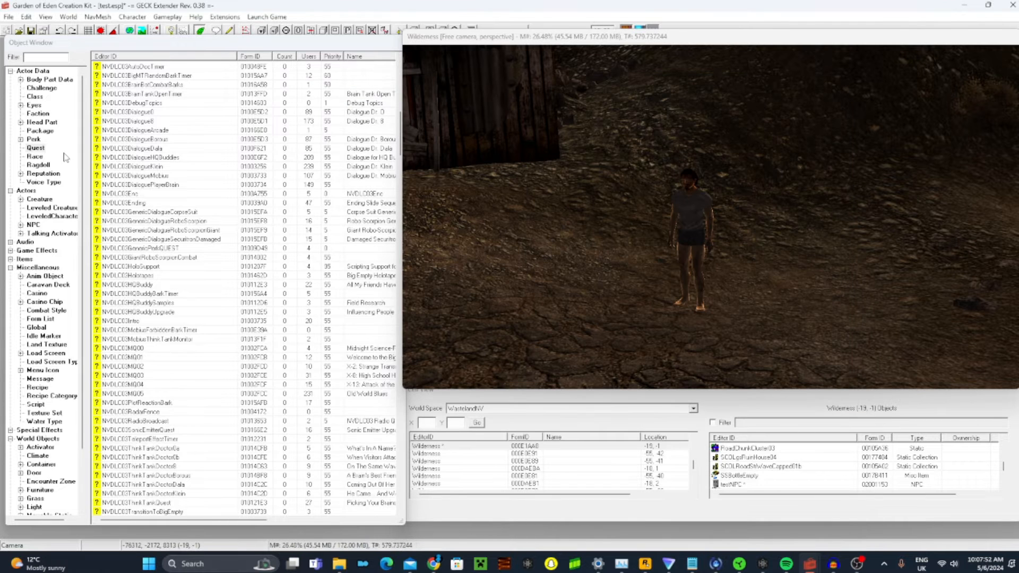
# Filter the quest records by "test" and reopen the testNPCDialogue quest
pyautogui.click(43, 50)
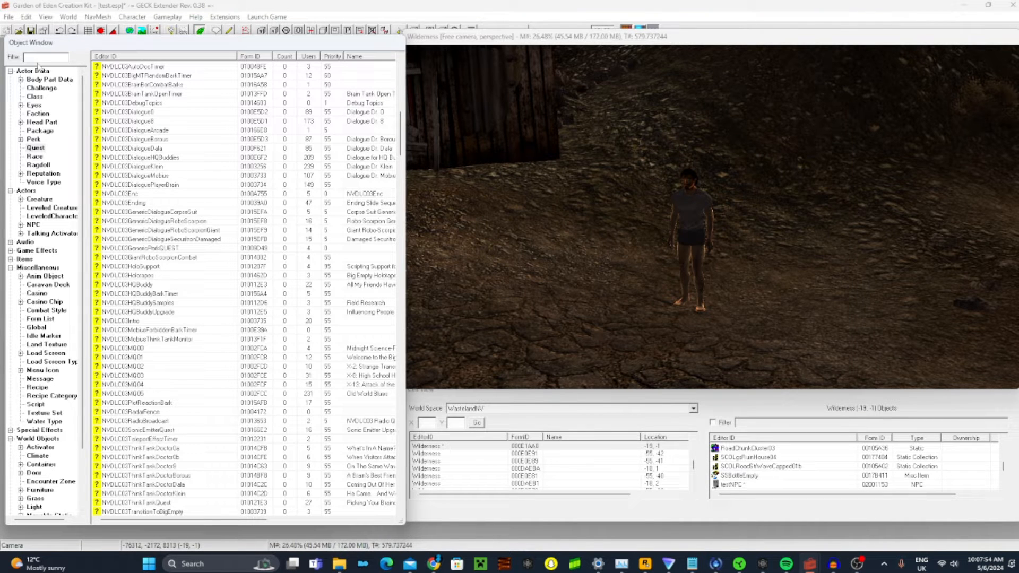
pyautogui.click(45, 57)
pyautogui.write('test')
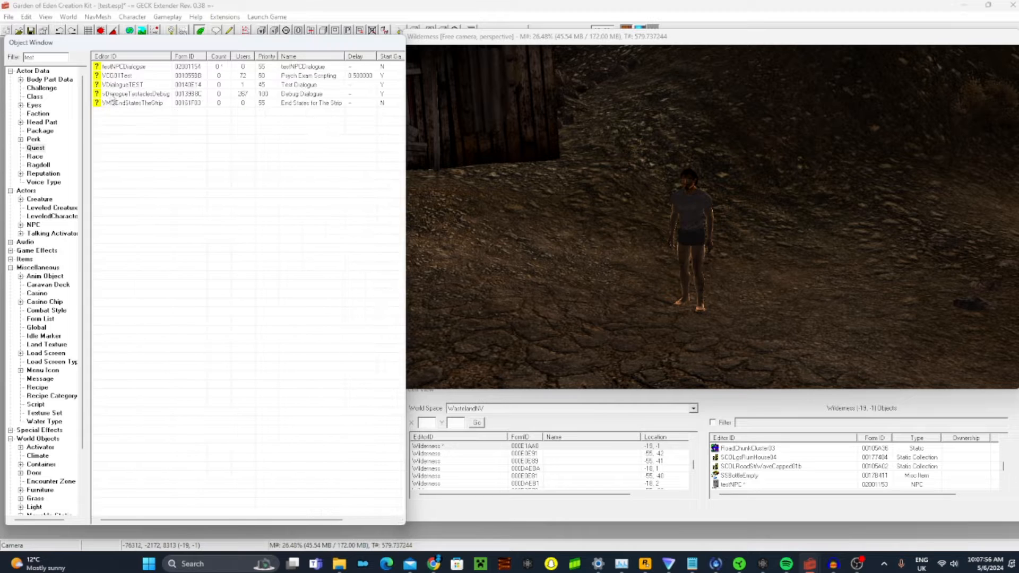
pyautogui.doubleClick(118, 68)
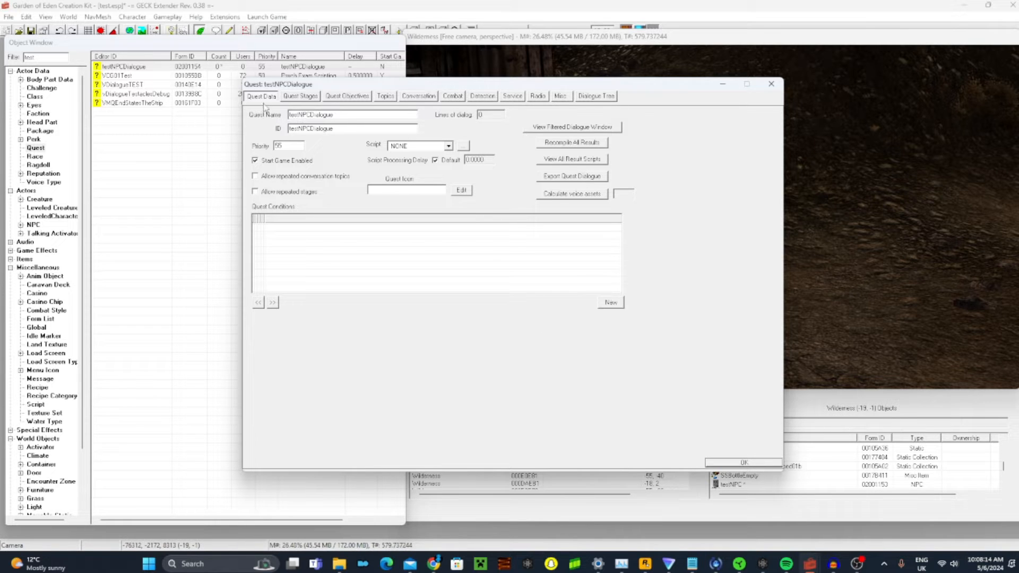
# Look at the stages of the testNPCDialogue quest and bring up its topics
pyautogui.click(304, 97)
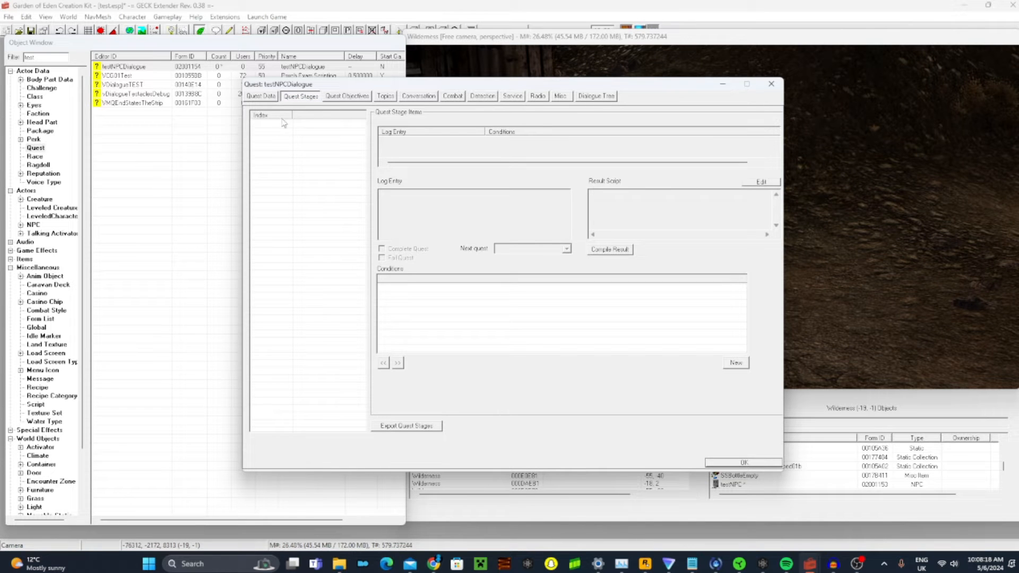
pyautogui.moveTo(289, 118)
pyautogui.mouseDown()
pyautogui.moveTo(278, 118)
pyautogui.moveTo(290, 118)
pyautogui.mouseUp()
pyautogui.click(385, 97)
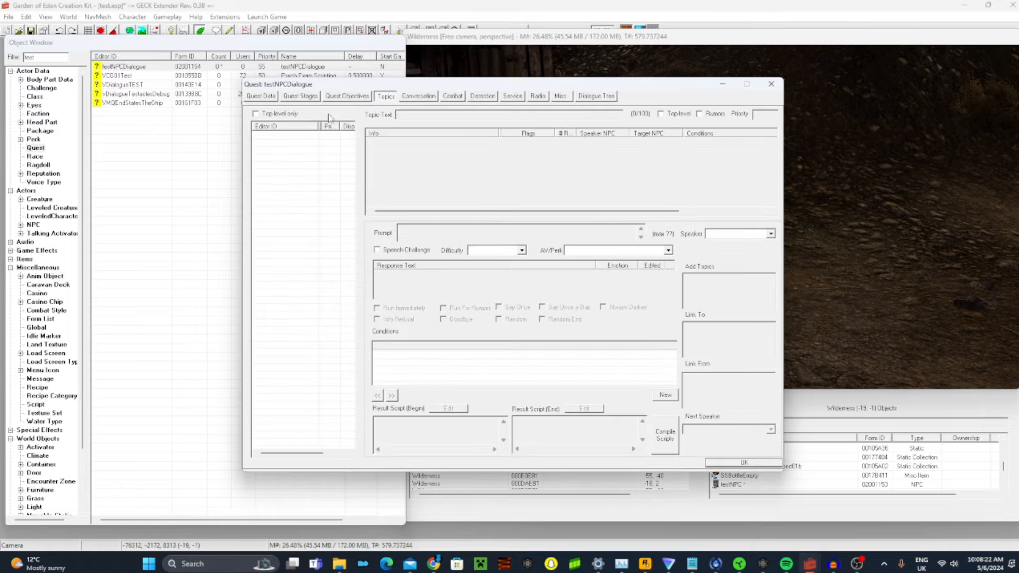
pyautogui.moveTo(317, 126); pyautogui.dragTo(234, 129)
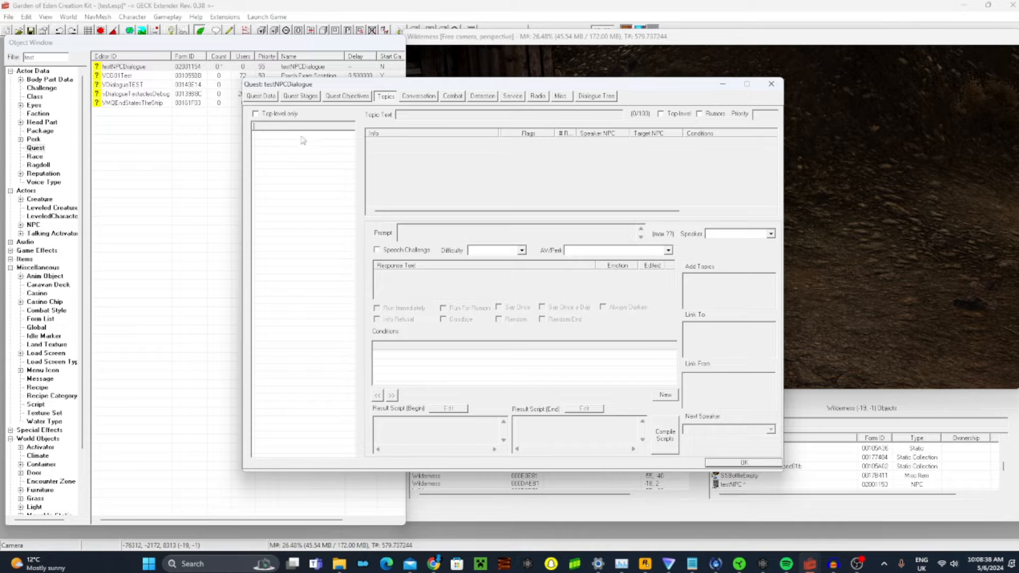
pyautogui.click(201, 131)
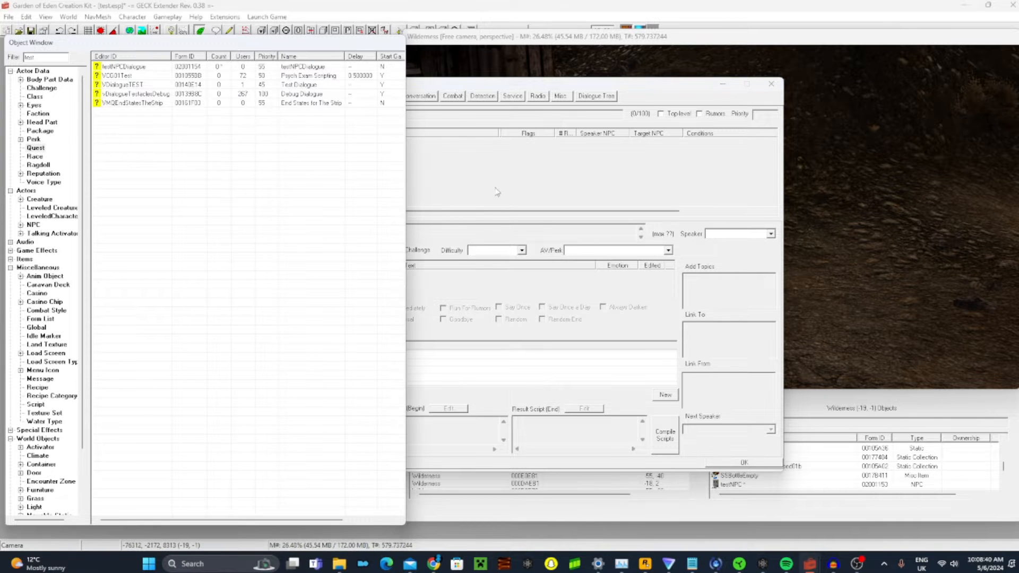
pyautogui.rightClick(307, 167)
pyautogui.click(308, 160)
pyautogui.rightClick(311, 155)
pyautogui.click(310, 153)
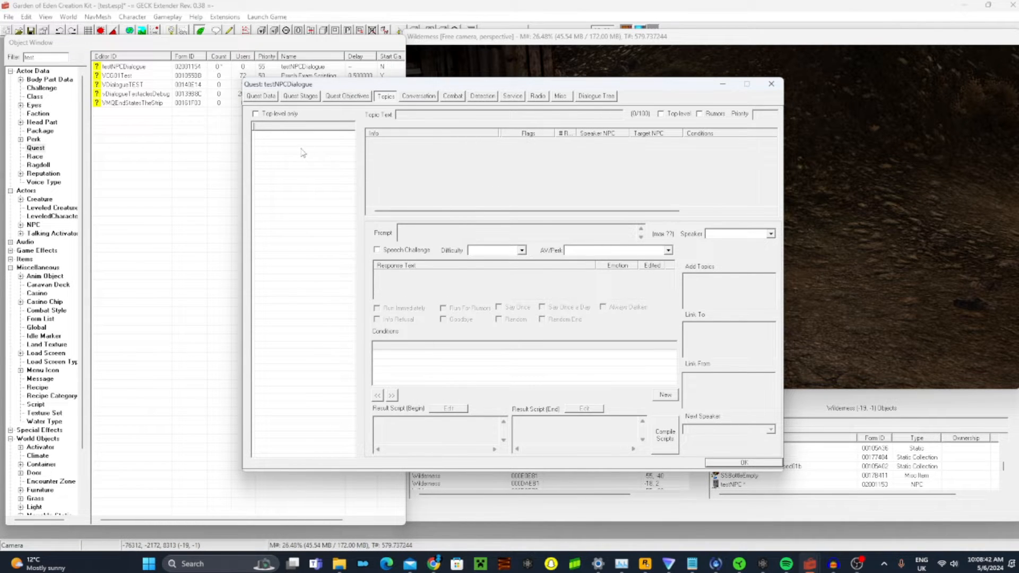
pyautogui.rightClick(300, 148)
pyautogui.click(299, 162)
pyautogui.moveTo(257, 128); pyautogui.dragTo(333, 126)
pyautogui.moveTo(255, 126); pyautogui.dragTo(276, 128)
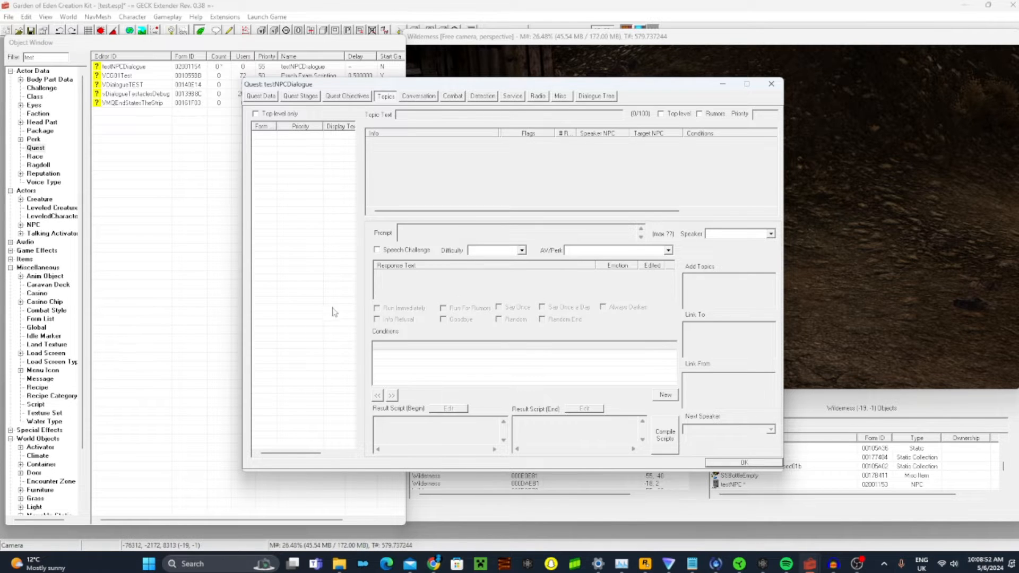
pyautogui.rightClick(282, 251)
pyautogui.click(292, 251)
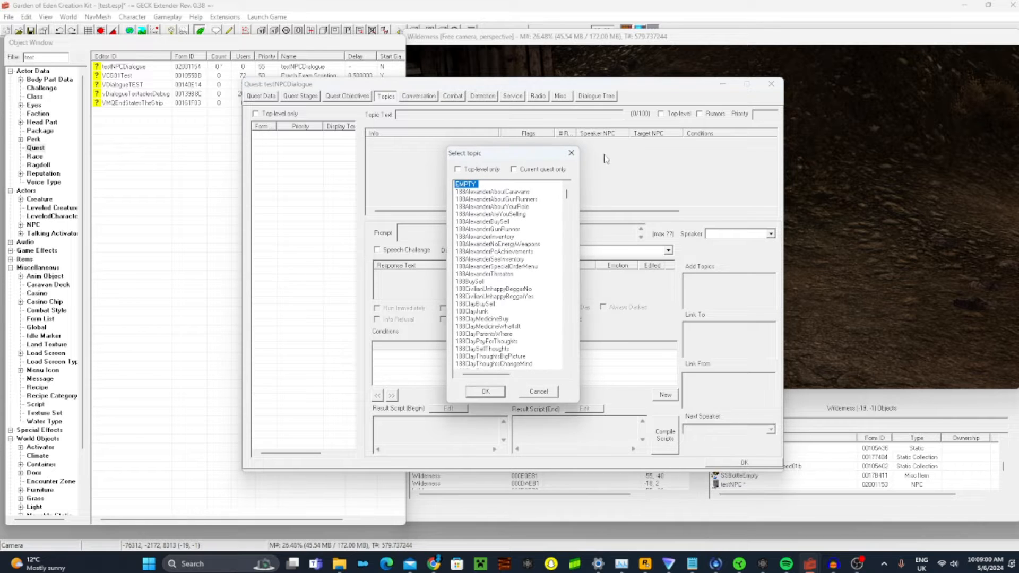
pyautogui.click(571, 152)
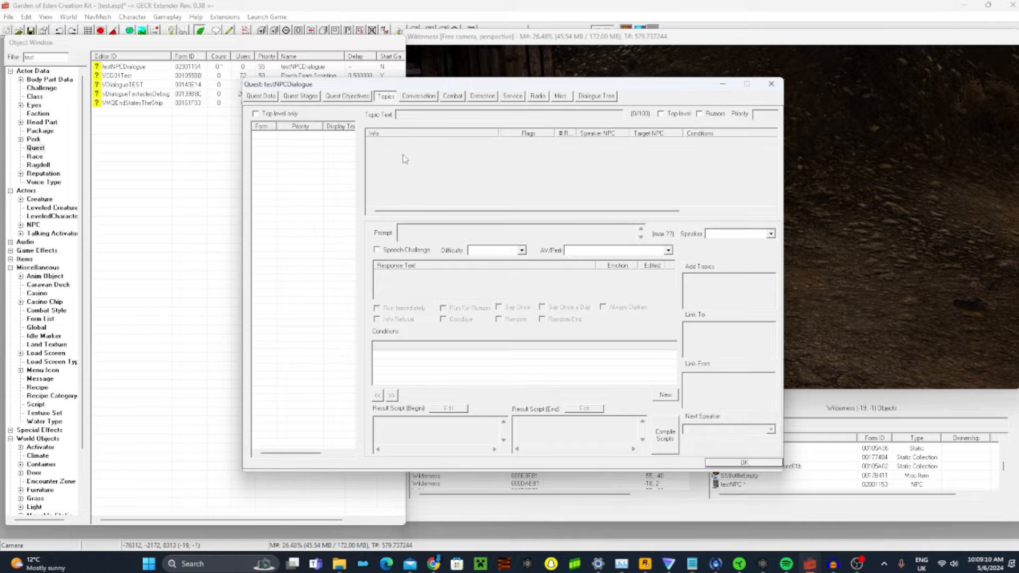
# Add the existing GREETING topic to the testNPCDialogue quest and select it in the topic list
pyautogui.rightClick(335, 191)
pyautogui.click(366, 196)
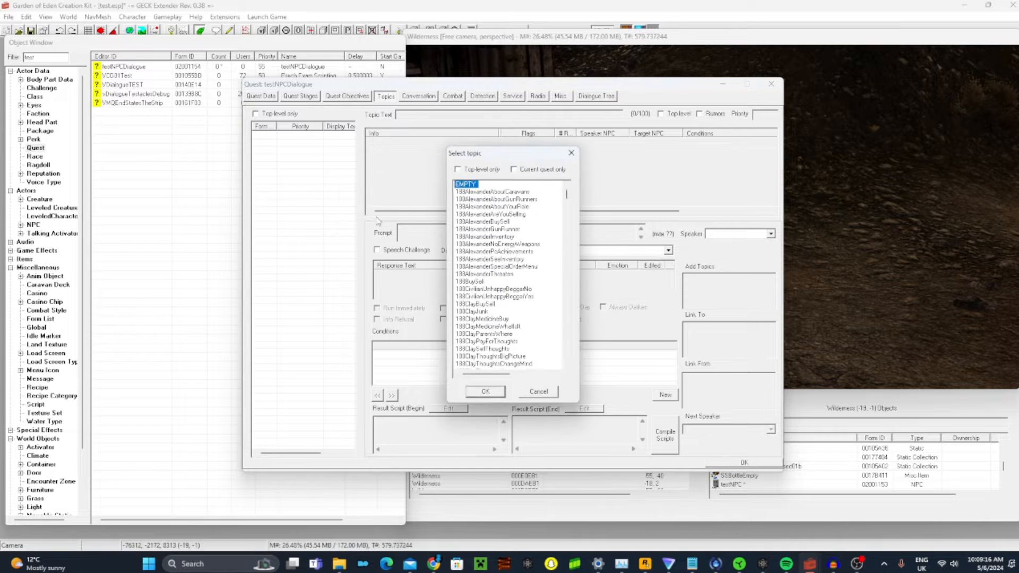
pyautogui.click(474, 275)
pyautogui.write('gree')
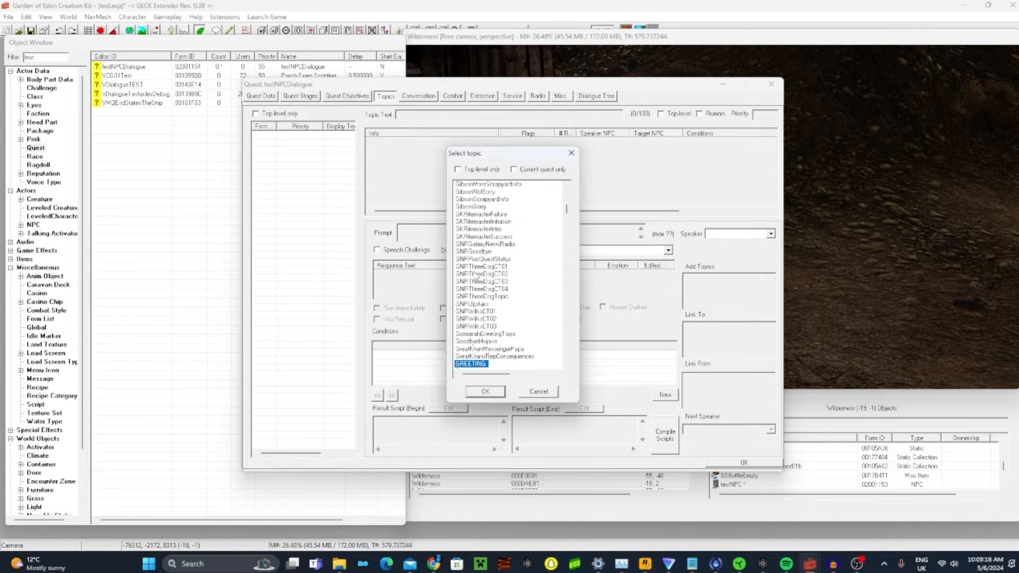
pyautogui.scroll(-2, 479, 326)
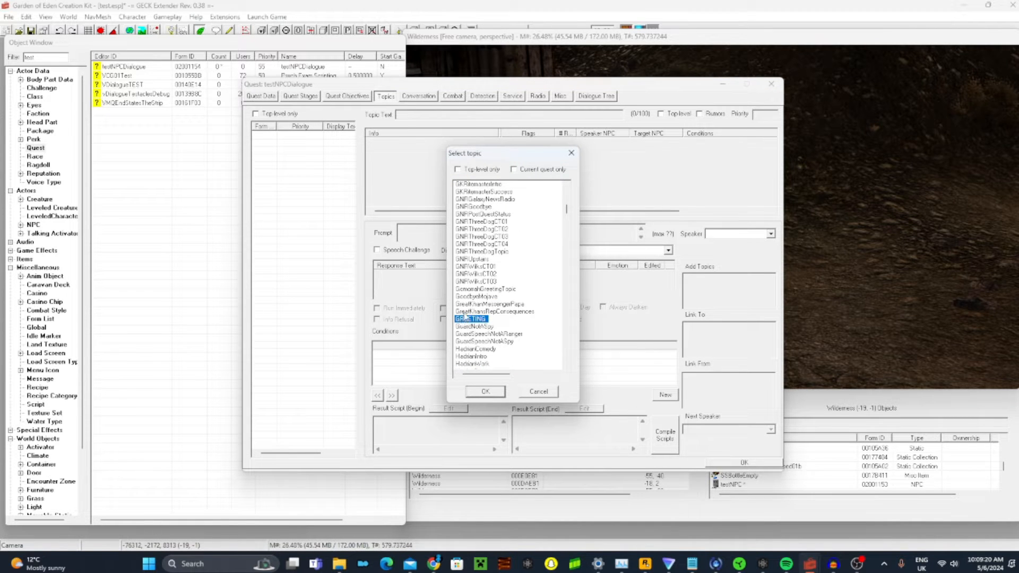
pyautogui.click(485, 393)
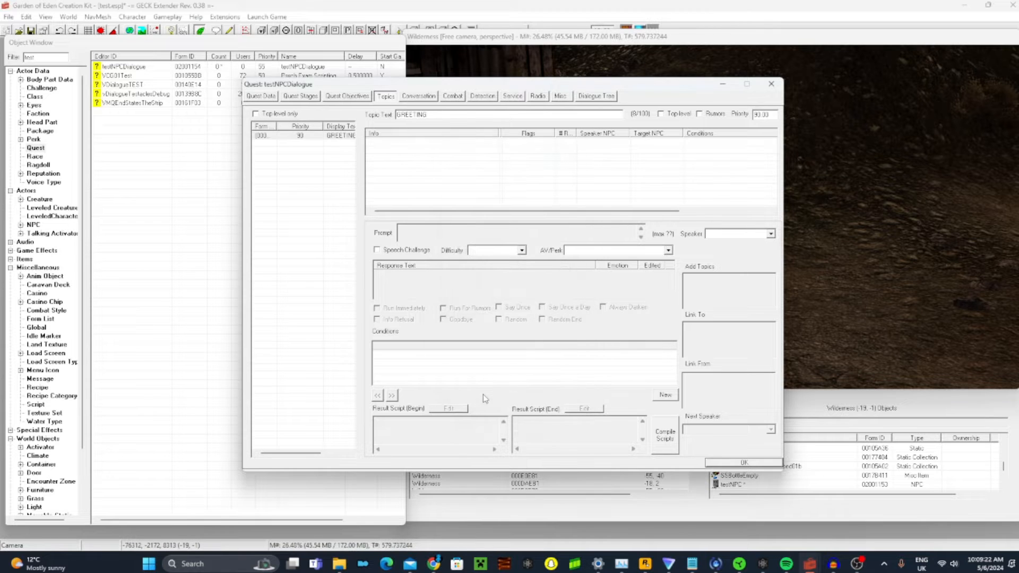
pyautogui.click(283, 136)
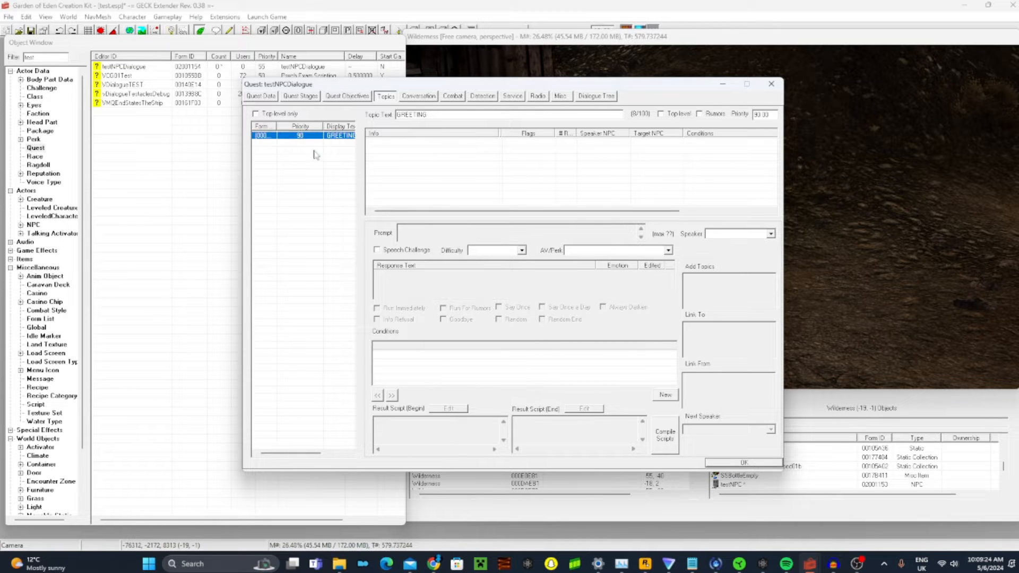
# Add a new info to the GREETING topic so that a new response can be written
pyautogui.click(438, 167)
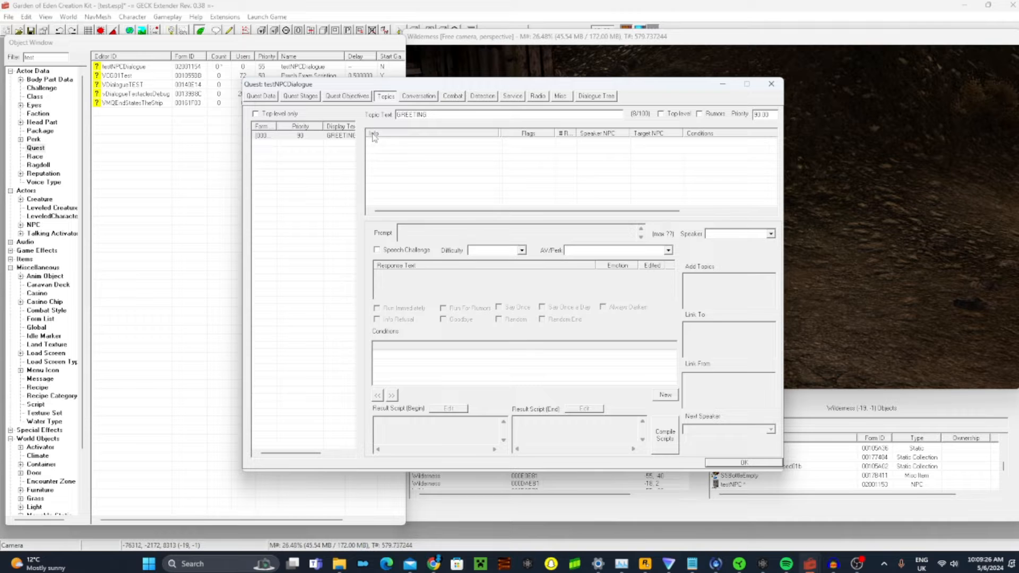
pyautogui.rightClick(419, 164)
pyautogui.click(554, 144)
pyautogui.moveTo(609, 213); pyautogui.dragTo(366, 148)
pyautogui.moveTo(662, 210); pyautogui.dragTo(572, 210)
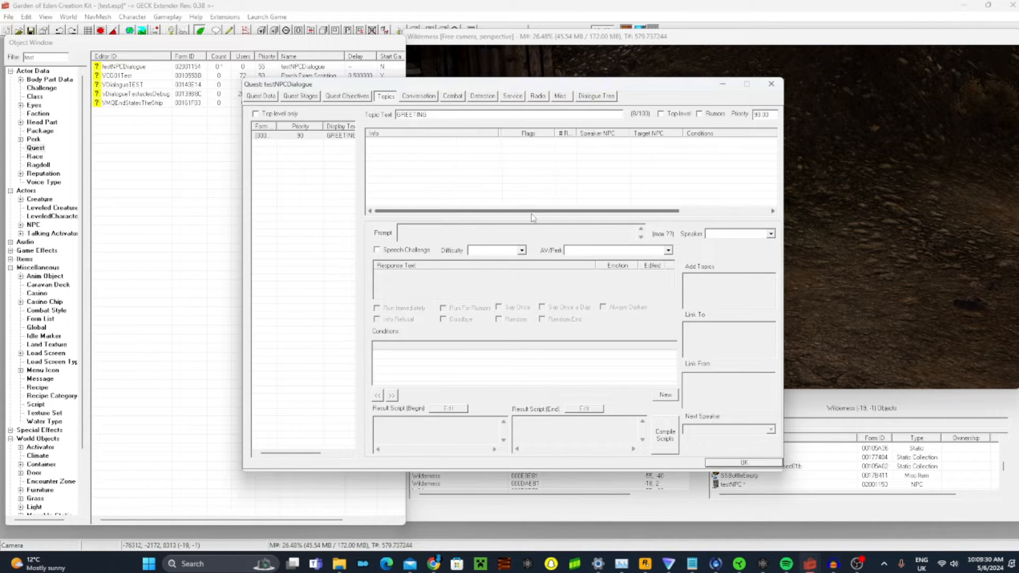
pyautogui.rightClick(442, 171)
pyautogui.click(467, 176)
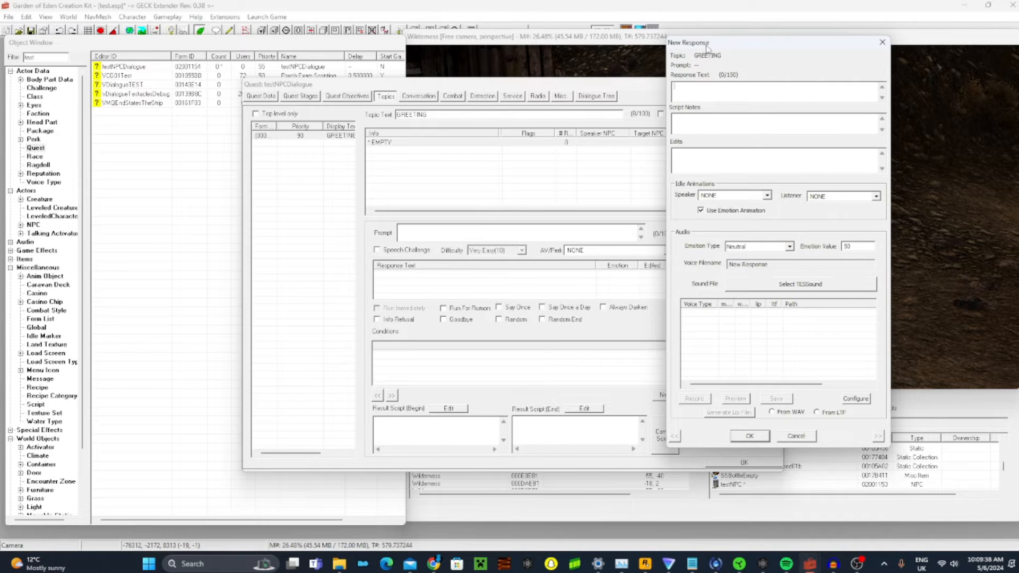
pyautogui.moveTo(697, 75); pyautogui.dragTo(361, 111)
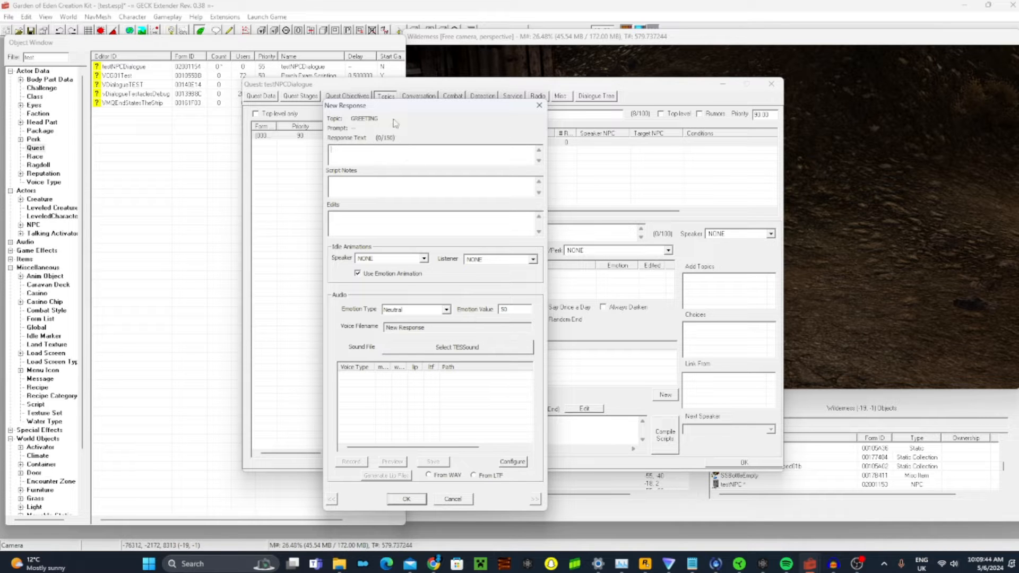
pyautogui.moveTo(391, 106); pyautogui.dragTo(509, 163)
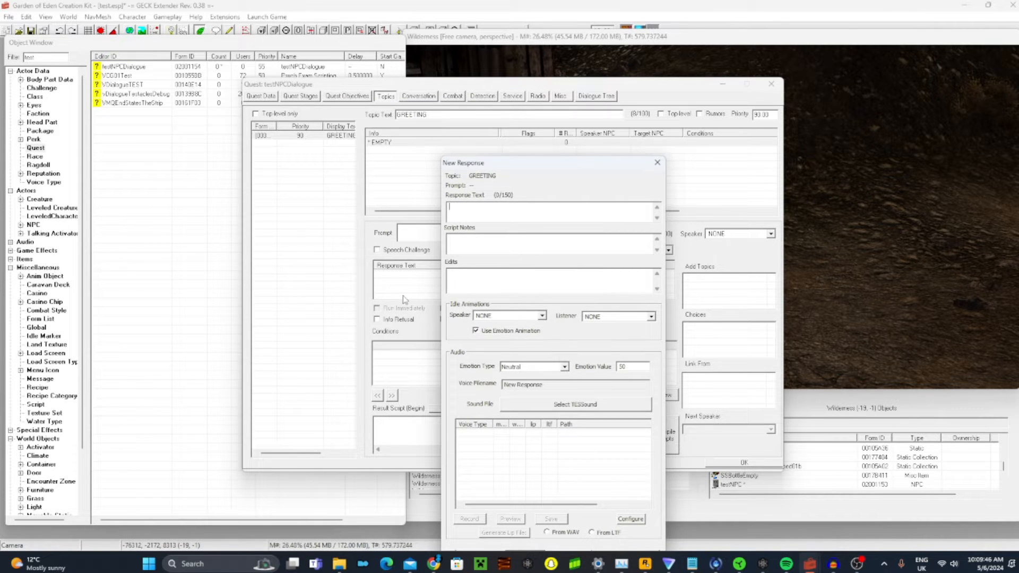
# Enter "Hello" as the GREETING response text and cancel the spelling check
pyautogui.write('Hello')
pyautogui.write('.')
pyautogui.write(',')
pyautogui.press('BackSpace')
pyautogui.write('!.')
pyautogui.moveTo(572, 170); pyautogui.dragTo(503, 62)
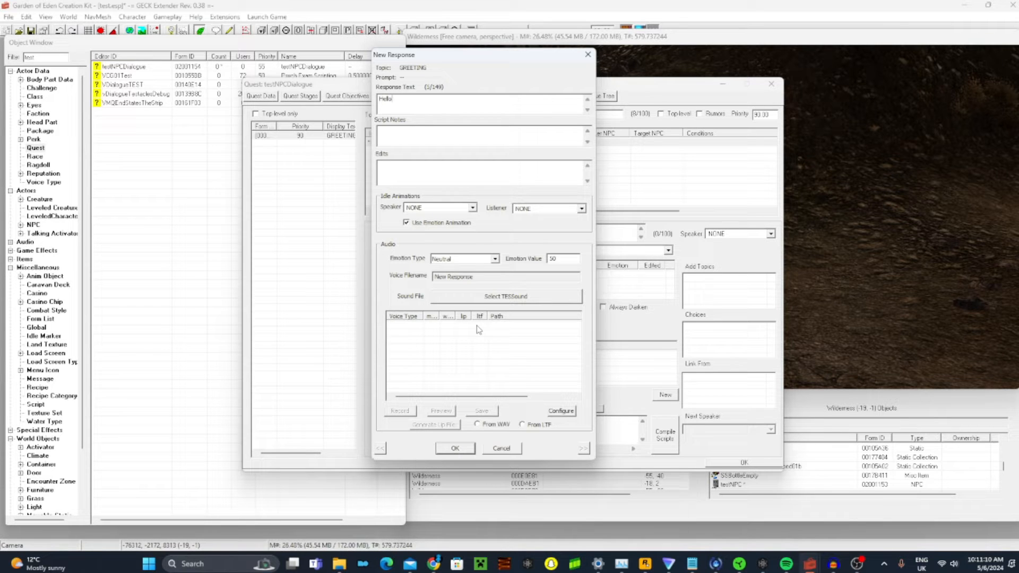
pyautogui.press('Return')
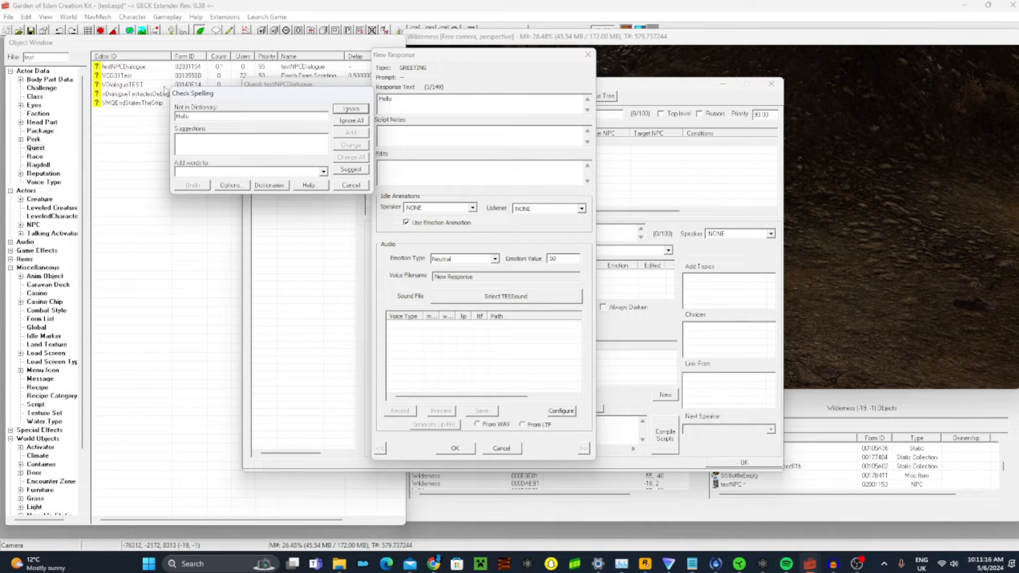
pyautogui.click(348, 185)
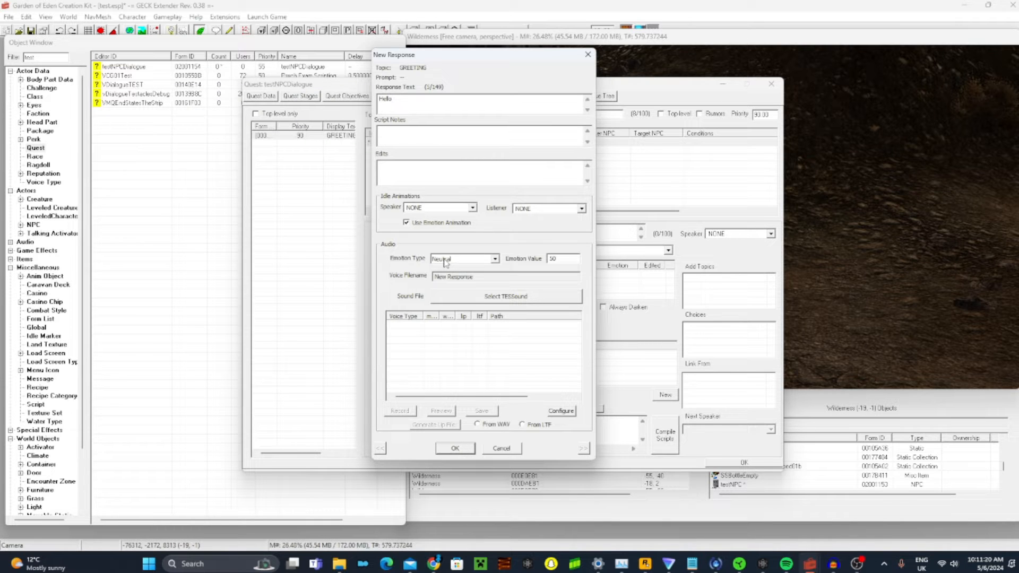
# Review the response text and the speaker idle animation setting, leaving the animation at NONE
pyautogui.moveTo(423, 102); pyautogui.dragTo(359, 89)
pyautogui.click(417, 112)
pyautogui.click(444, 208)
pyautogui.click(448, 209)
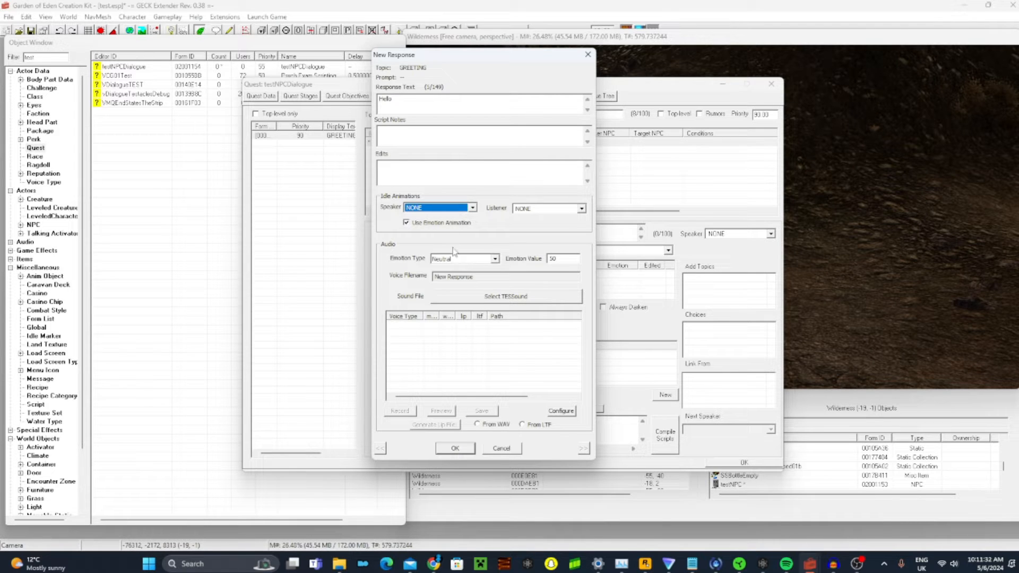
# Accept the new "Hello" response so it is added to the GREETING topic's info
pyautogui.click(416, 340)
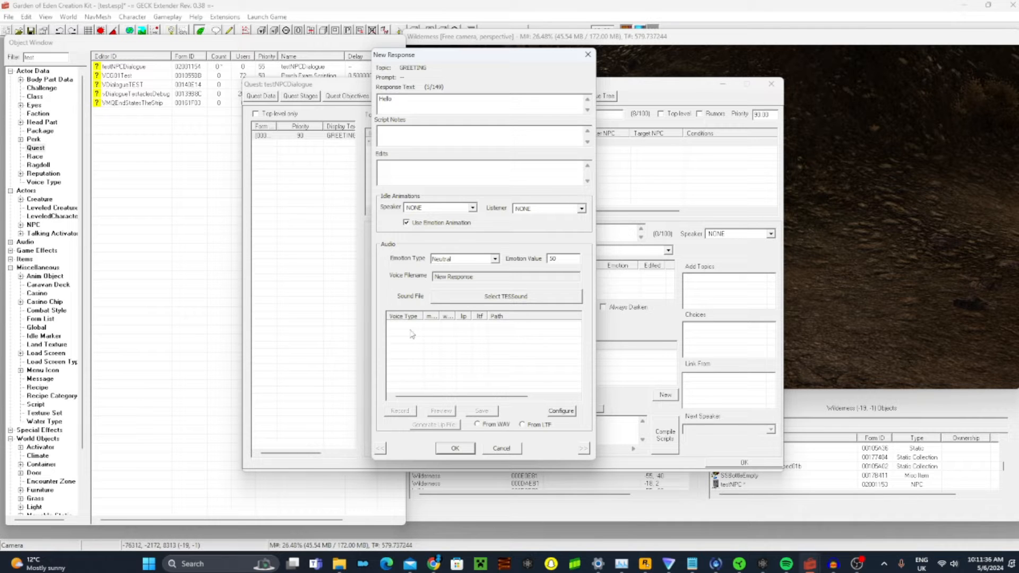
pyautogui.click(455, 448)
pyautogui.press('Menu')
pyautogui.click(474, 90)
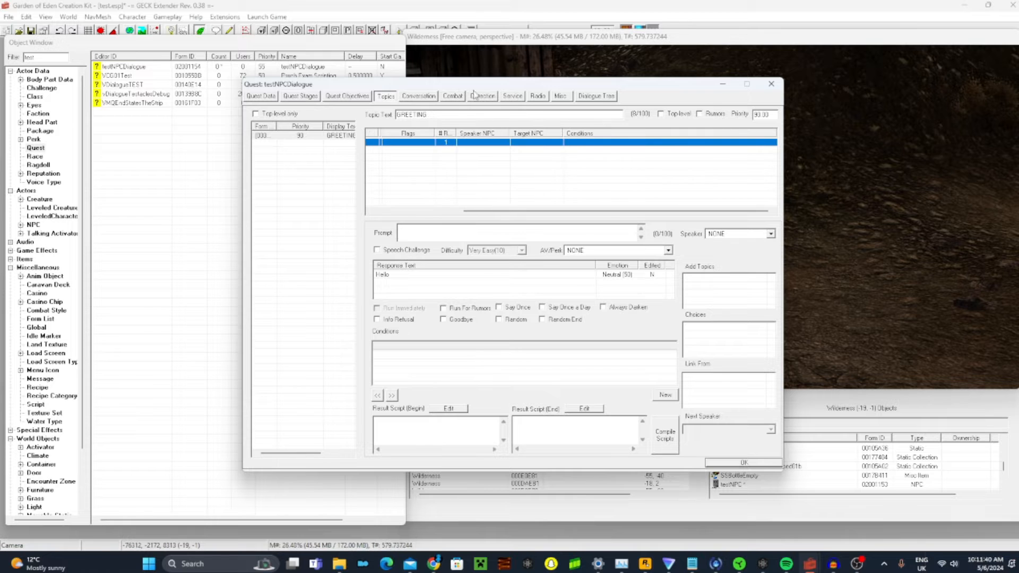
# Reopen the "Hello" response and examine its voice filename and the list of voice types
pyautogui.doubleClick(425, 143)
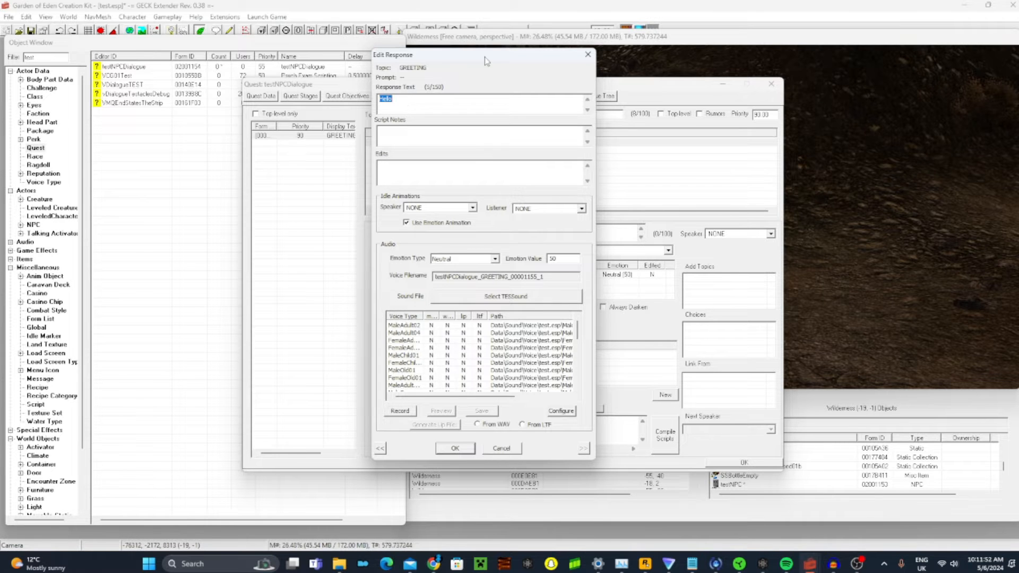
pyautogui.moveTo(485, 56); pyautogui.dragTo(400, 69)
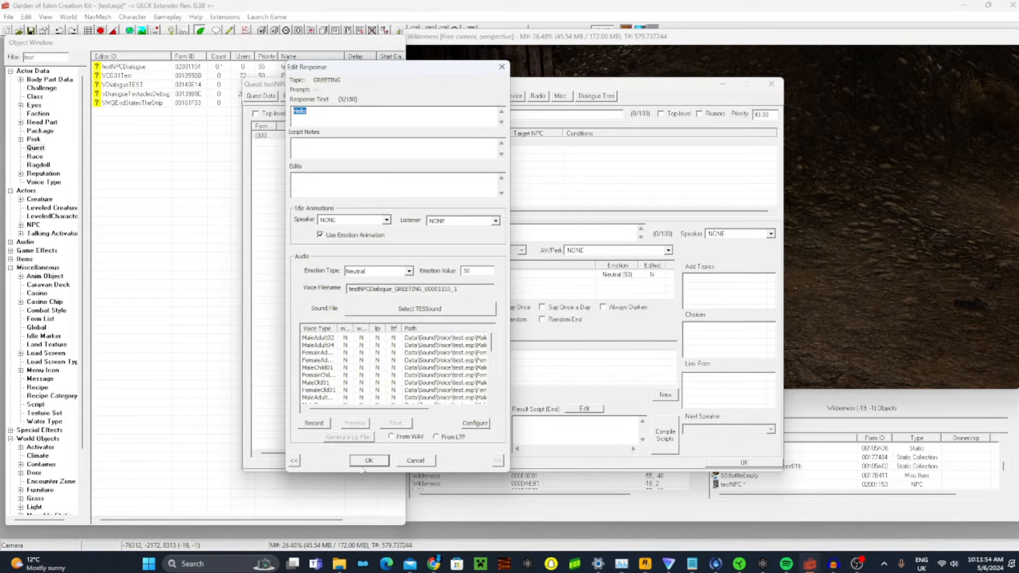
pyautogui.moveTo(379, 67); pyautogui.dragTo(292, 57)
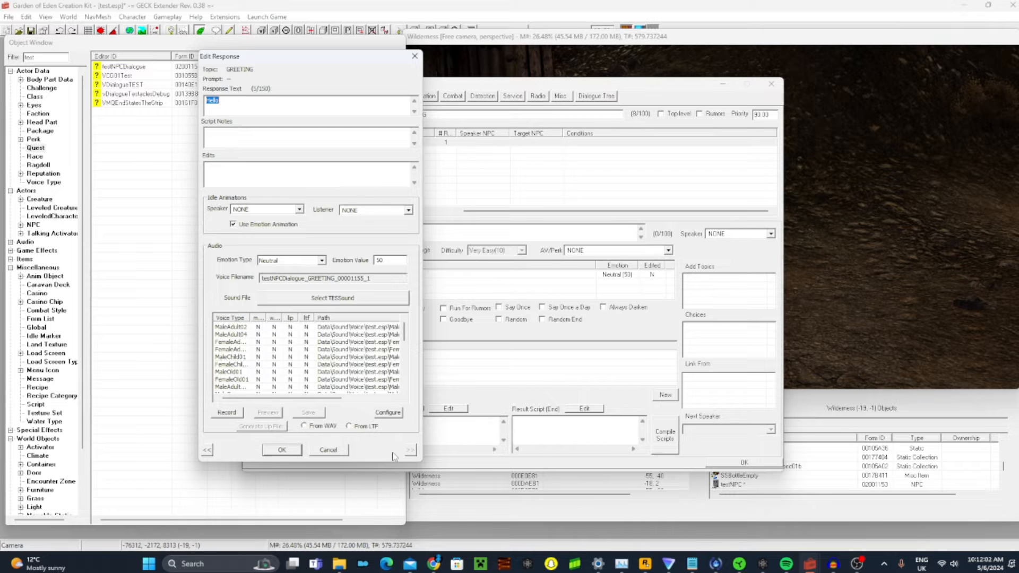
pyautogui.moveTo(251, 56); pyautogui.dragTo(550, 76)
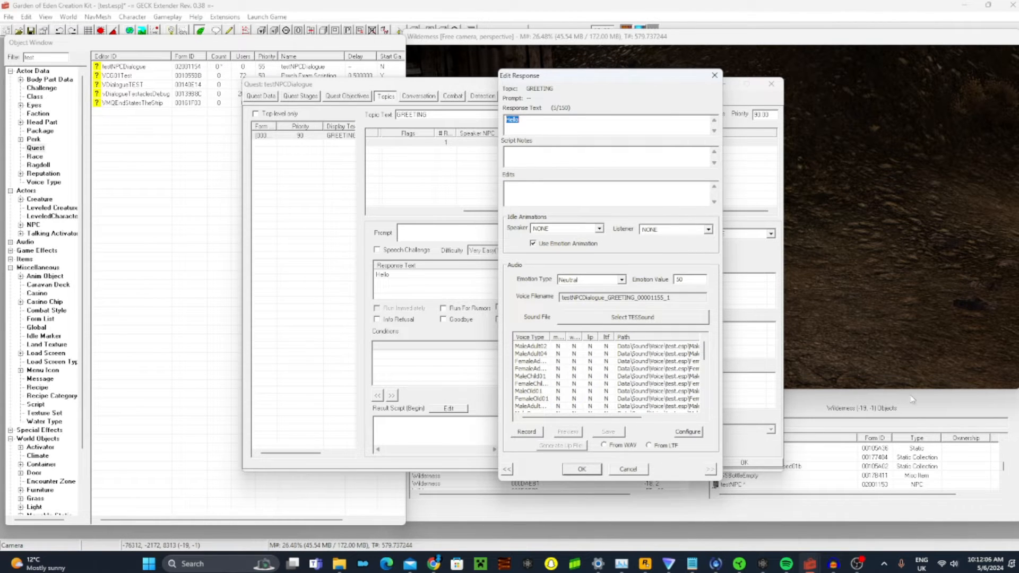
pyautogui.moveTo(571, 76); pyautogui.dragTo(404, 65)
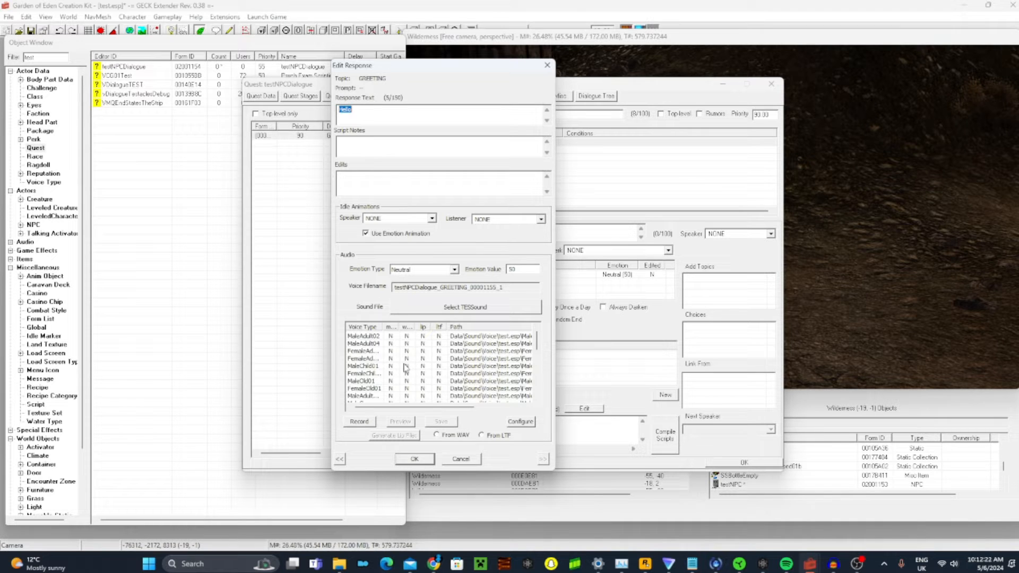
# Accept and close the response and the testNPCDialogue quest, and save the plugin
pyautogui.click(30, 31)
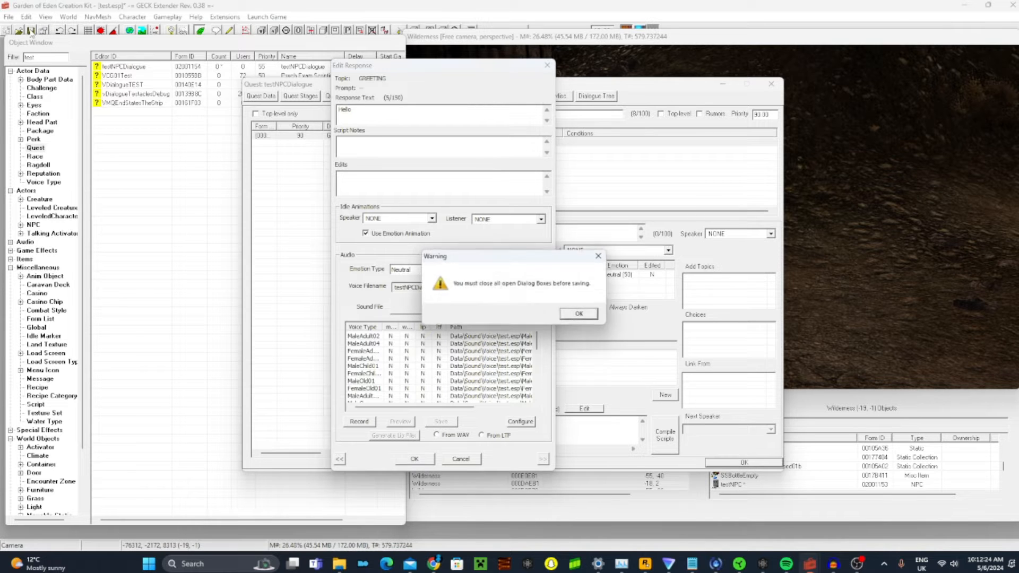
pyautogui.click(582, 315)
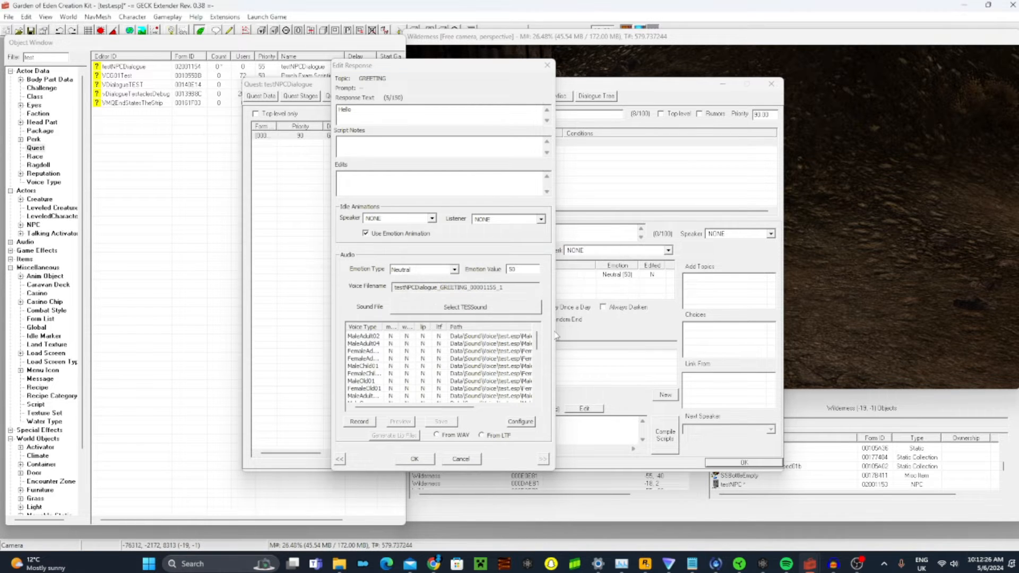
pyautogui.click(414, 459)
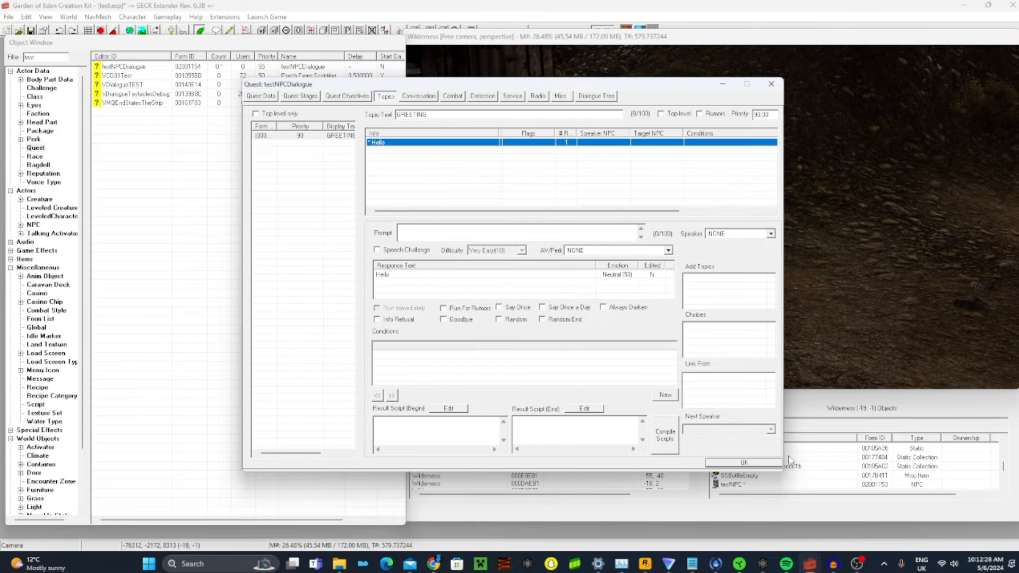
pyautogui.click(763, 463)
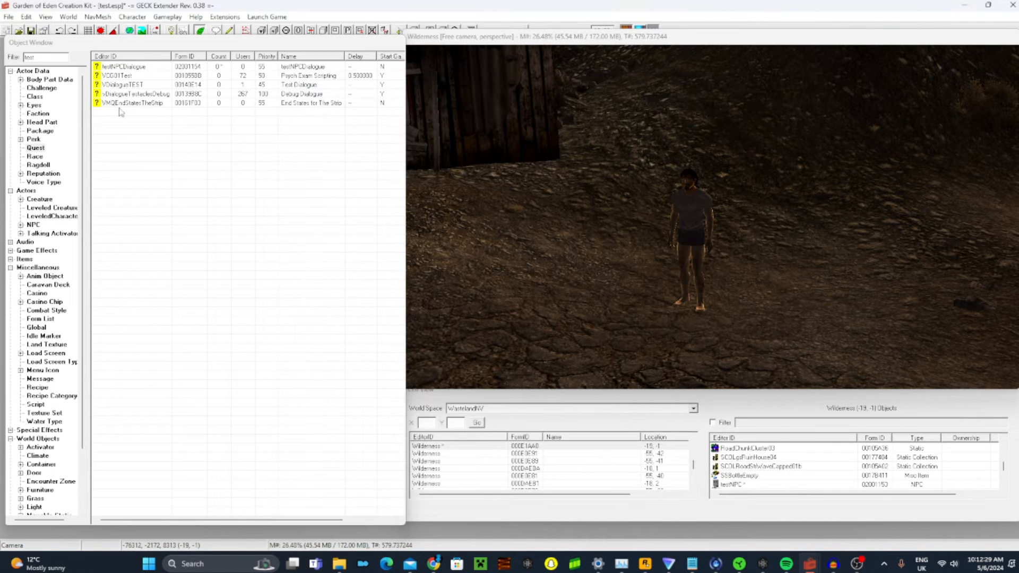
pyautogui.click(30, 31)
# Reopen the testNPCDialogue quest and open the GREETING topic's "Hello" response for editing
pyautogui.click(141, 67)
pyautogui.click(150, 68)
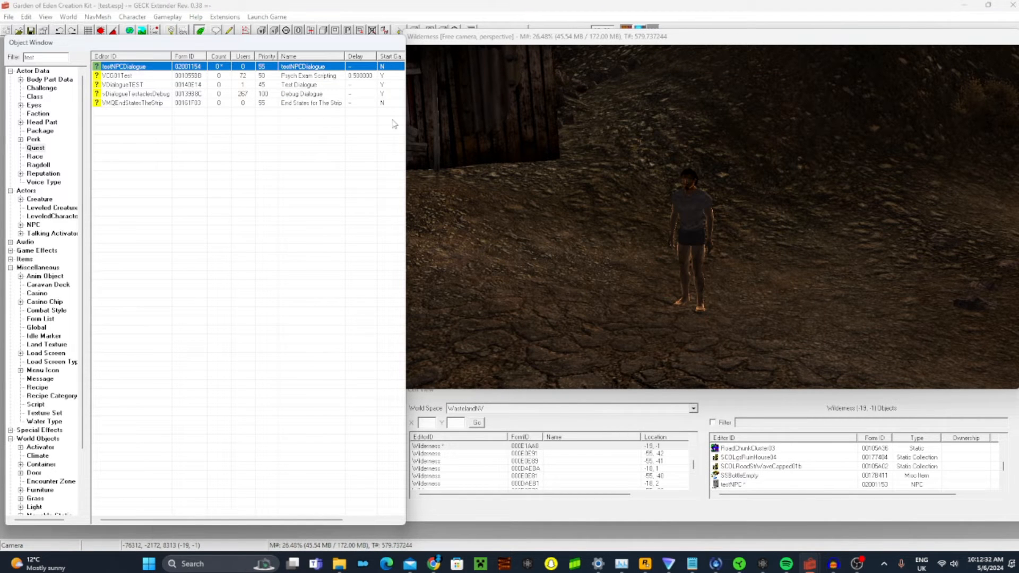
pyautogui.doubleClick(177, 68)
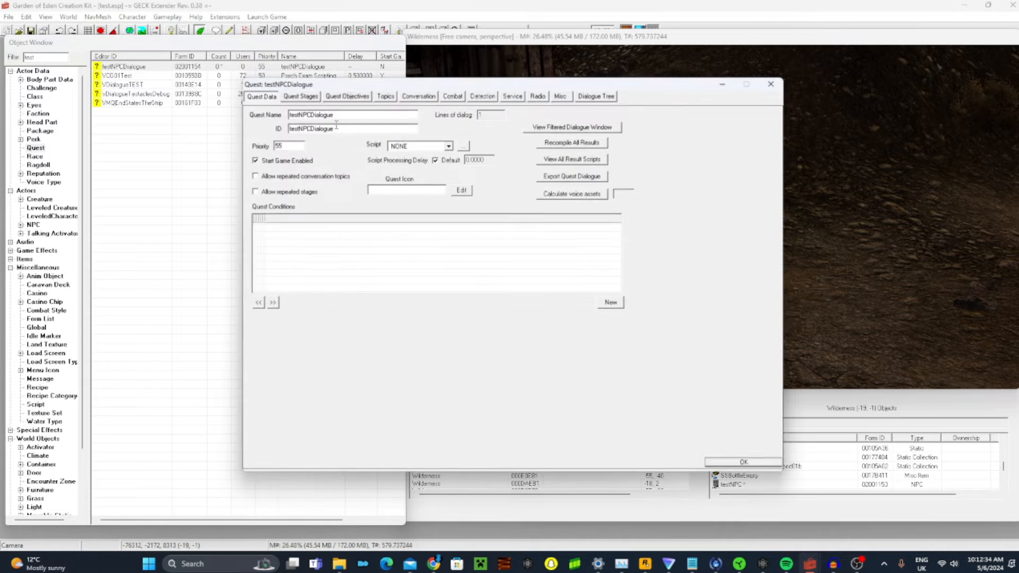
pyautogui.click(386, 96)
pyautogui.click(379, 142)
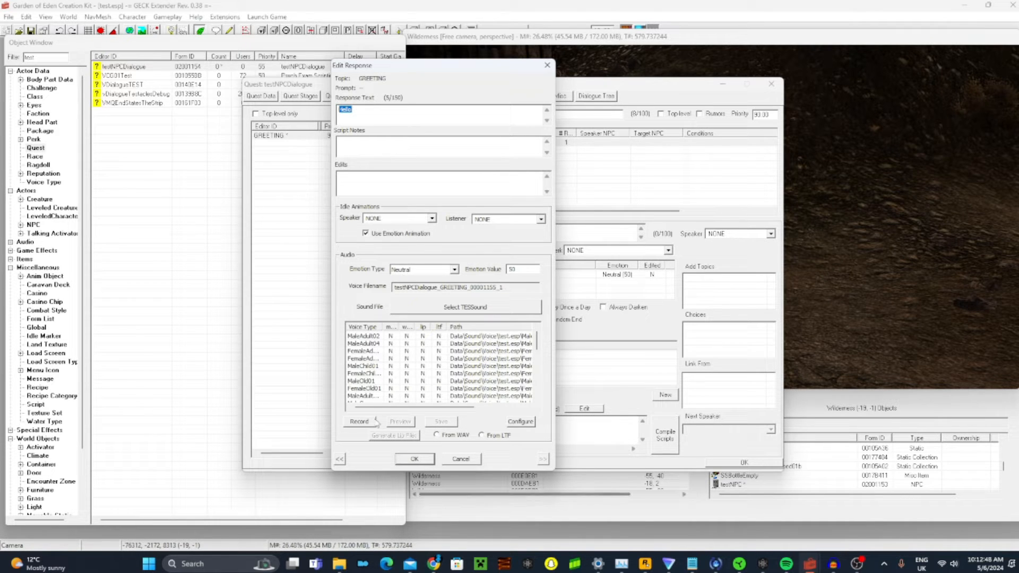
# Record a voice line for the "Hello" response and preview the recording
pyautogui.click(359, 422)
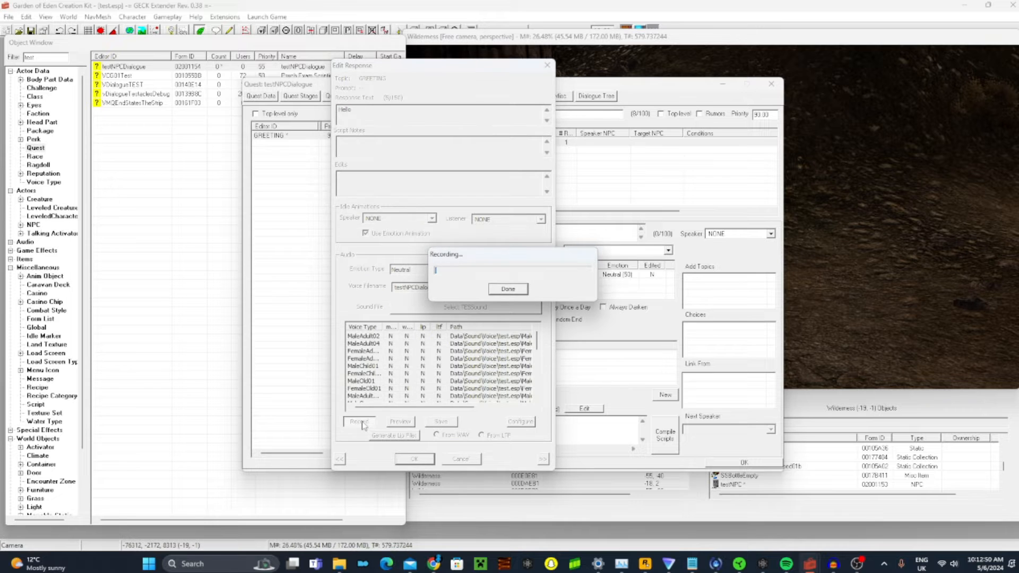
pyautogui.click(526, 292)
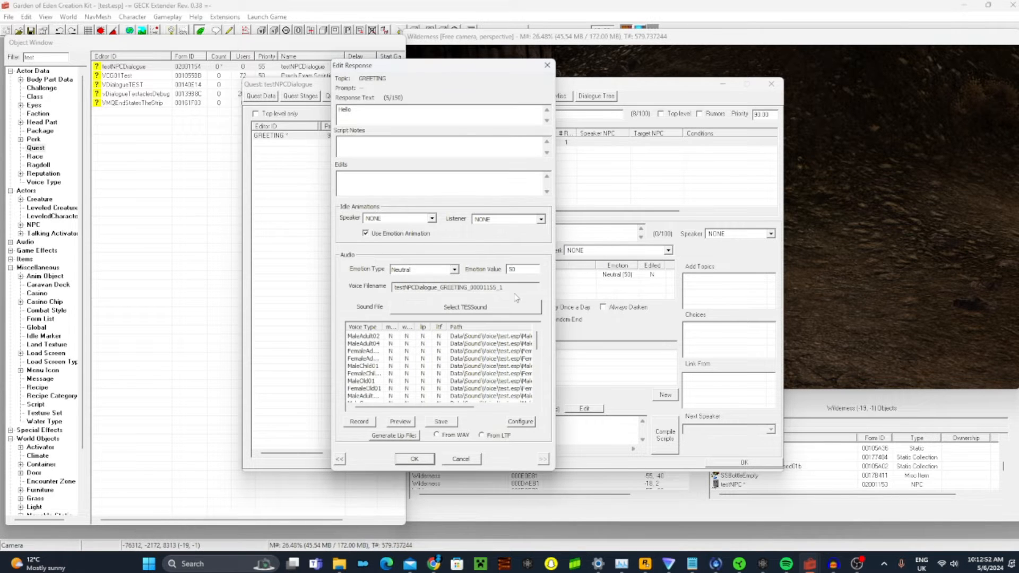
pyautogui.click(403, 422)
pyautogui.scroll(-4, 407, 384)
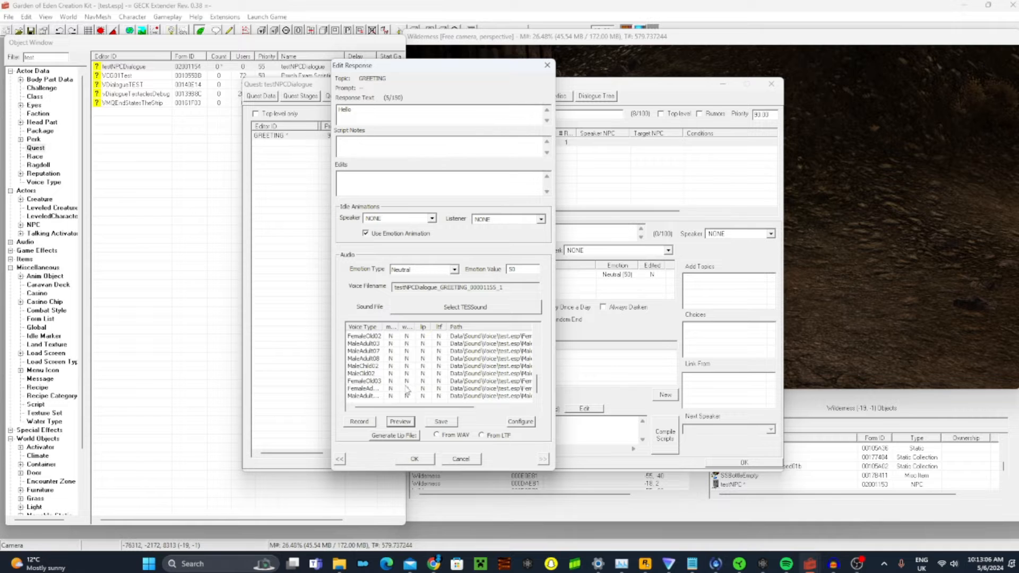
pyautogui.scroll(5, 407, 387)
pyautogui.click(413, 422)
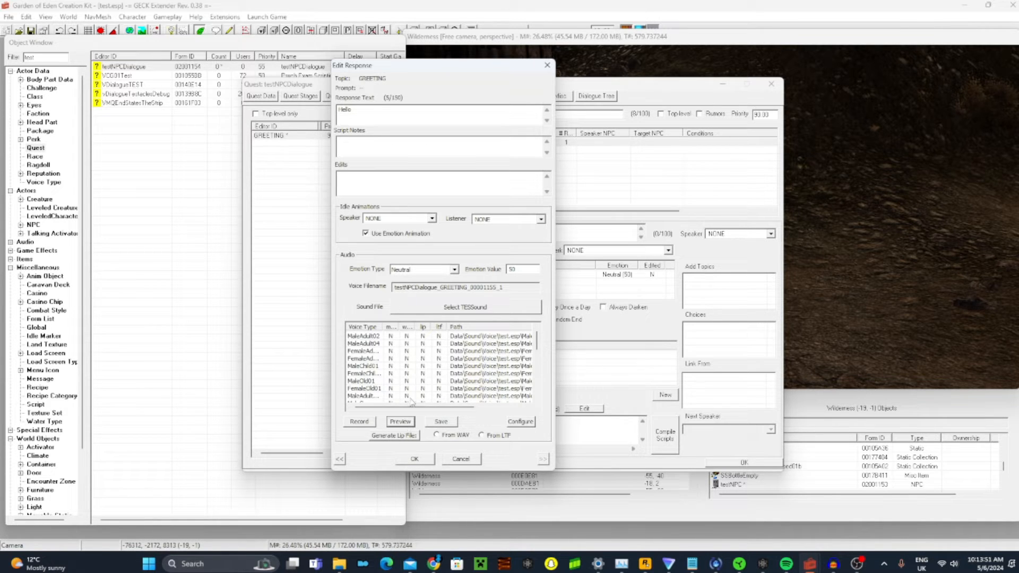
# Save the recorded voice line for the listed voice types, check the list, and accept the response
pyautogui.click(441, 421)
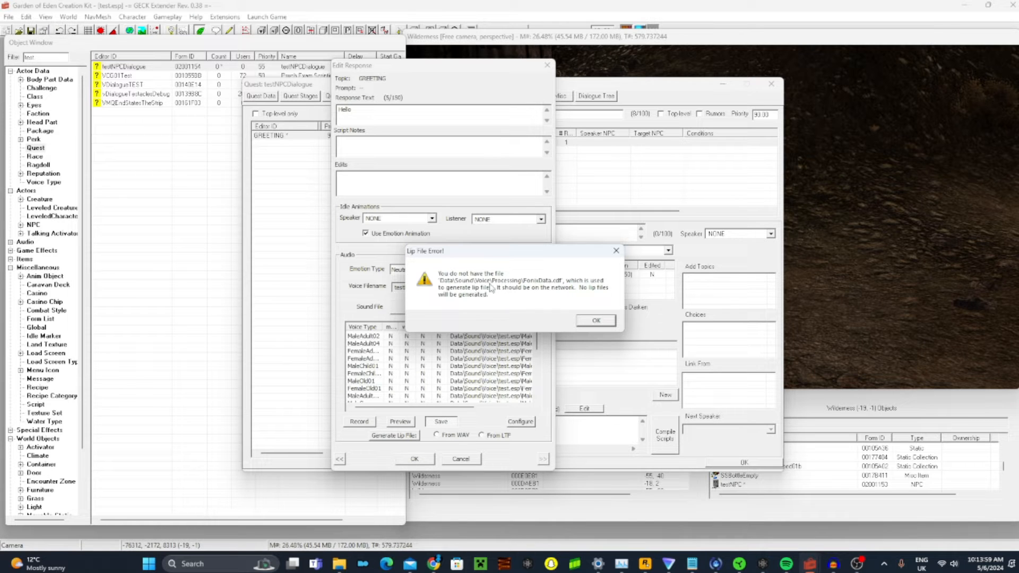
pyautogui.click(597, 320)
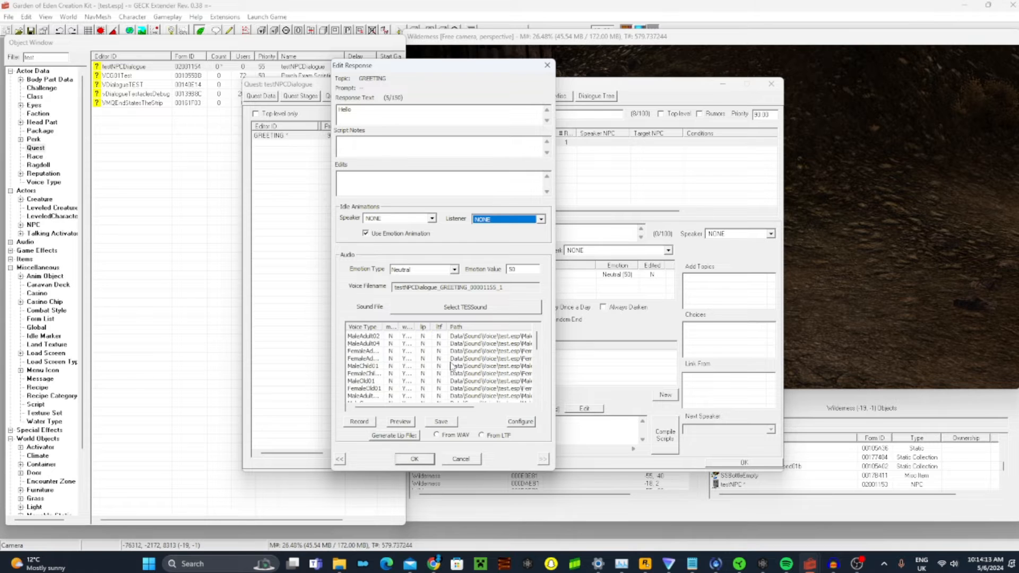
pyautogui.scroll(-3, 452, 366)
pyautogui.scroll(-4, 451, 367)
pyautogui.click(414, 459)
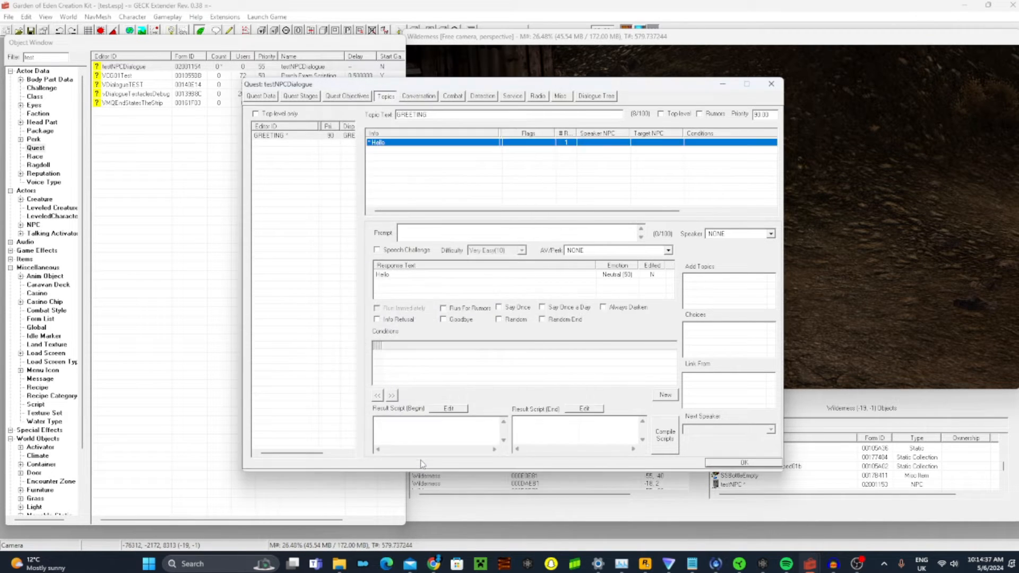
# Set the speaker of the "Hello" info to testNPC and reselect the info to check the assignment
pyautogui.click(741, 235)
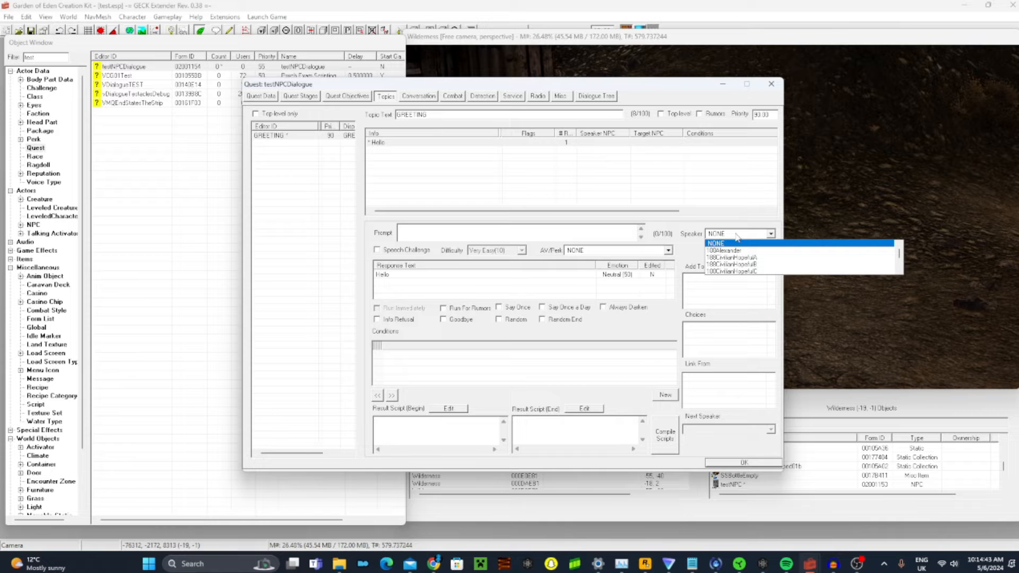
pyautogui.write('testNPC')
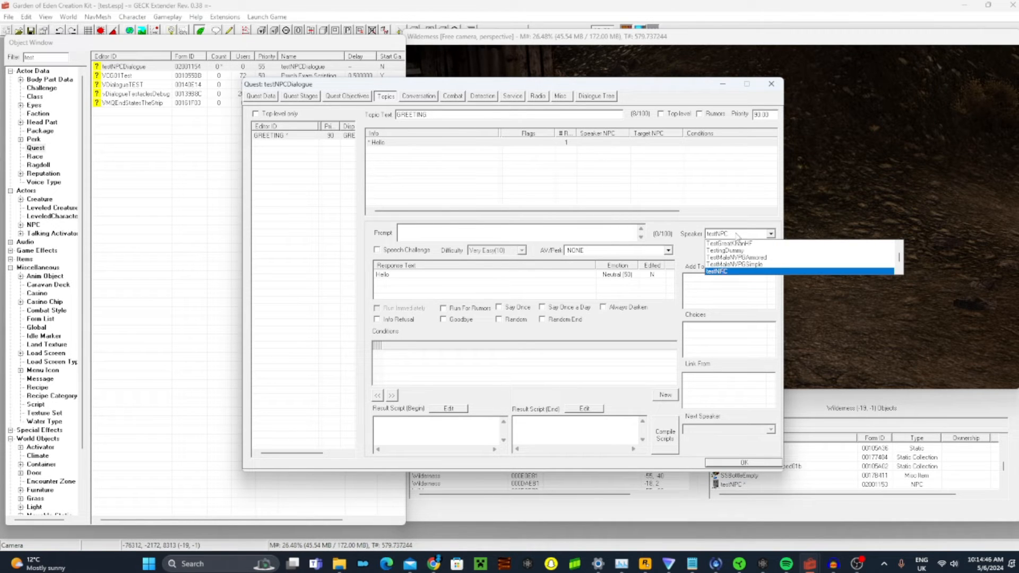
pyautogui.click(736, 236)
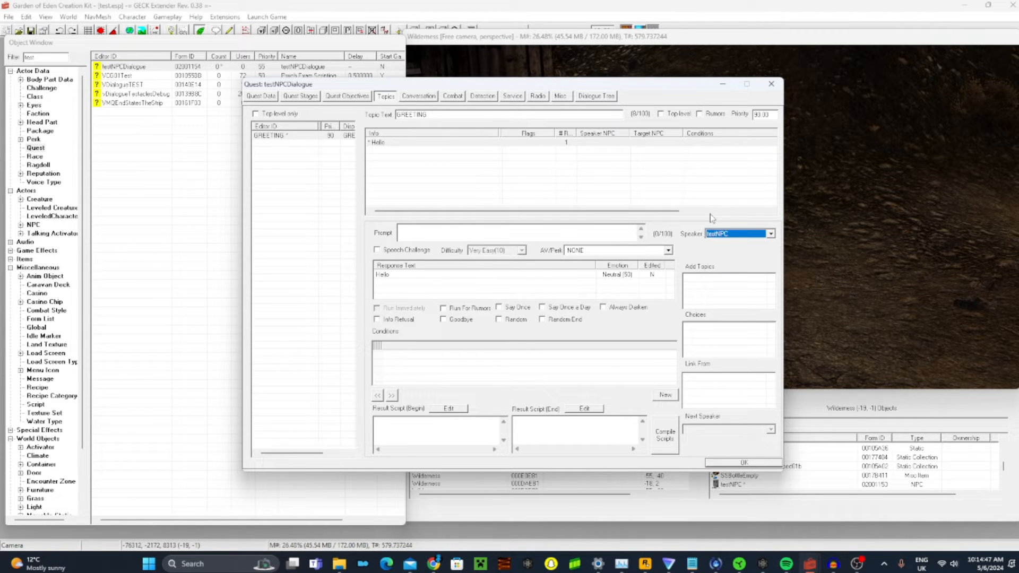
pyautogui.click(696, 178)
pyautogui.click(535, 143)
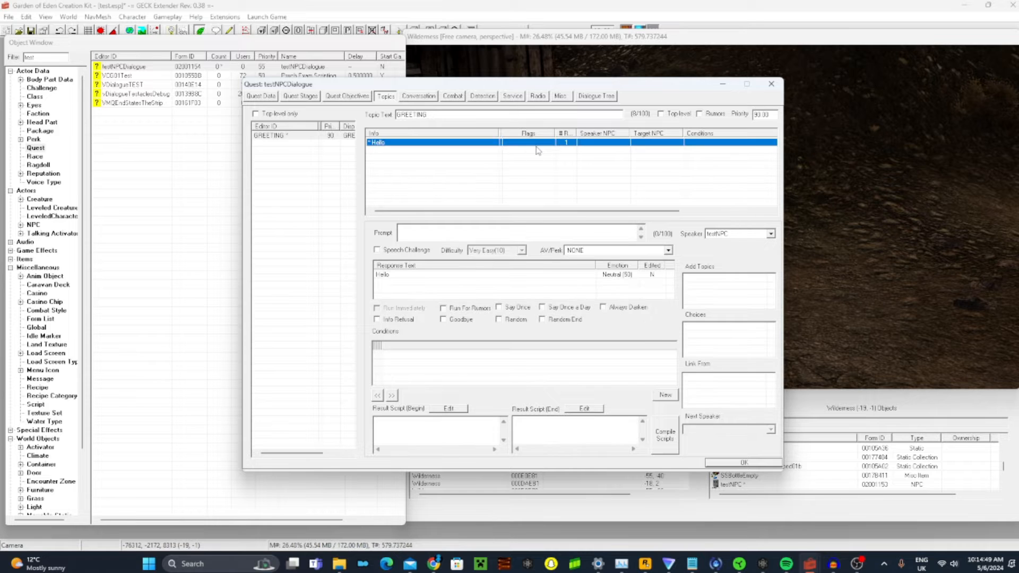
pyautogui.click(451, 185)
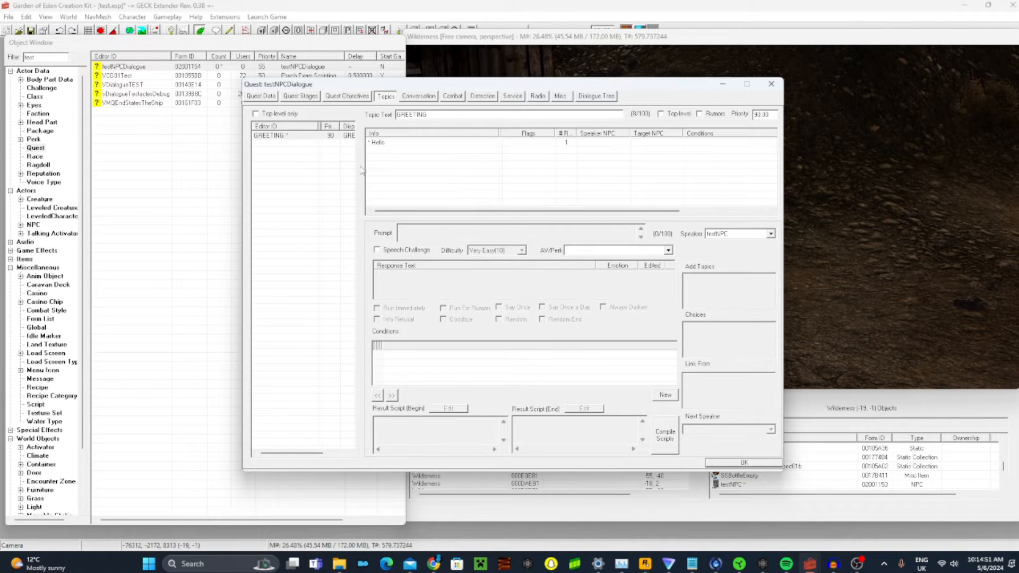
pyautogui.click(390, 143)
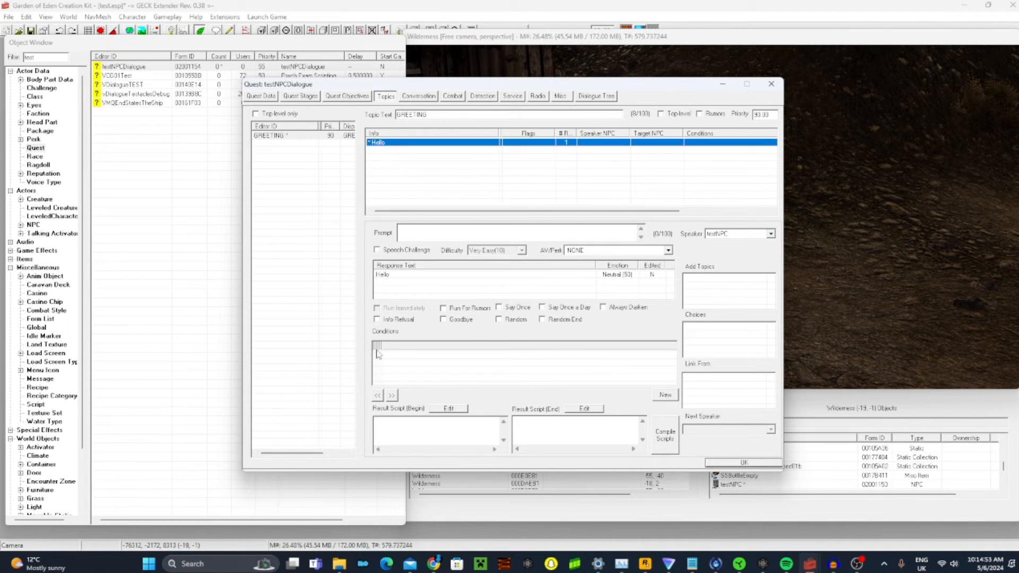
# Widen the collapsed columns of the info's Conditions list so that Target, Function Name, Function Info and Comp are readable
pyautogui.moveTo(383, 346); pyautogui.dragTo(545, 355)
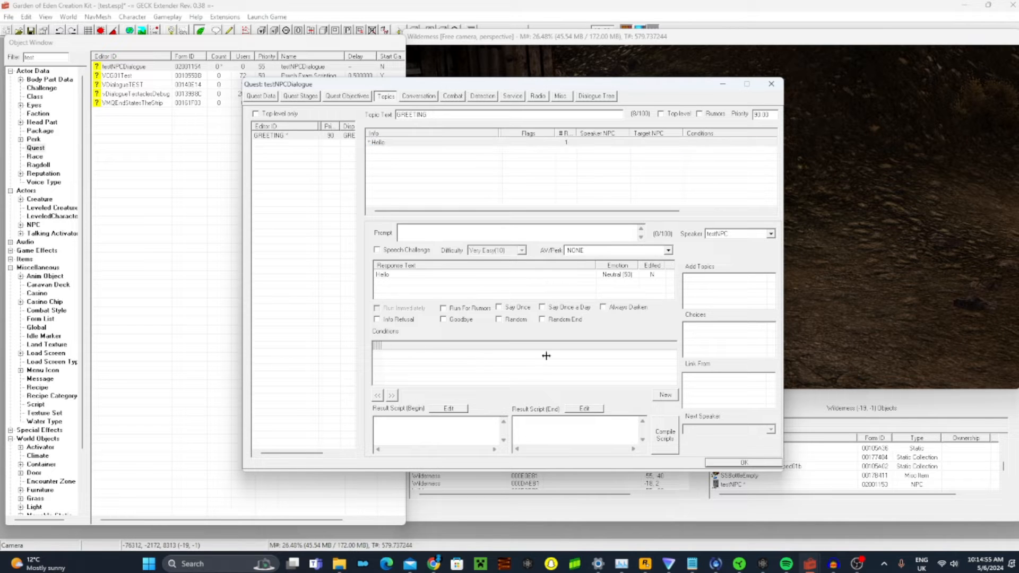
pyautogui.moveTo(379, 345); pyautogui.dragTo(492, 356)
pyautogui.moveTo(379, 346); pyautogui.dragTo(487, 357)
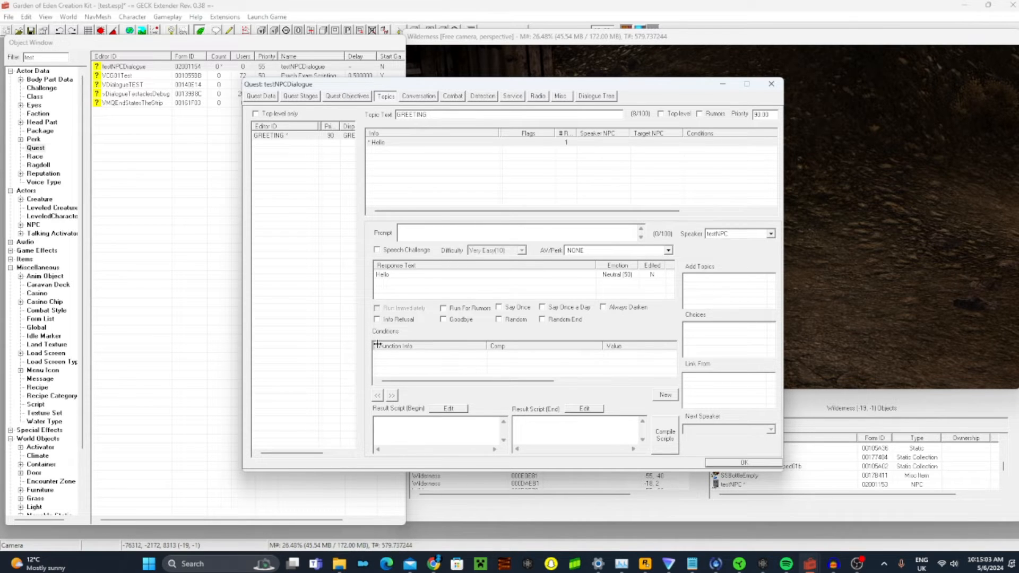
pyautogui.moveTo(378, 346); pyautogui.dragTo(448, 348)
pyautogui.moveTo(376, 346); pyautogui.dragTo(407, 348)
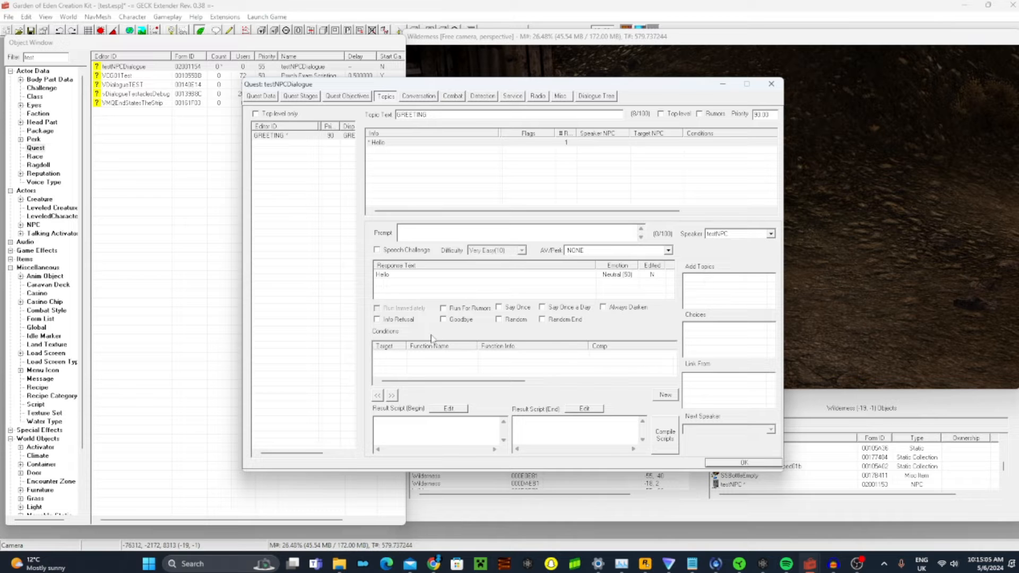
# Add a GetIsID condition to the "Hello" info, run on Subject, with testNPC as its parameter and comparison == 1.0000
pyautogui.rightClick(383, 359)
pyautogui.click(415, 371)
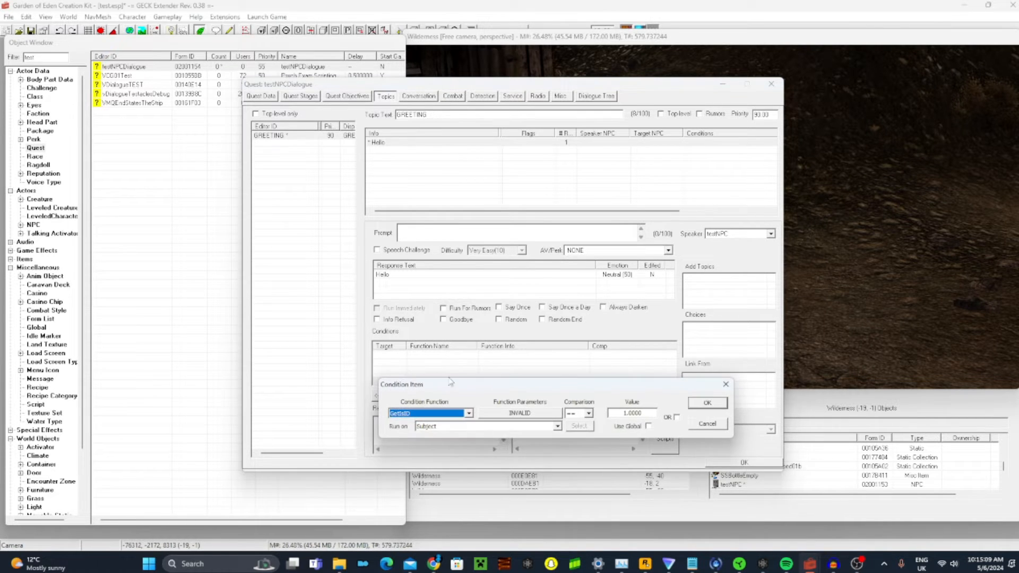
pyautogui.moveTo(464, 388); pyautogui.dragTo(403, 291)
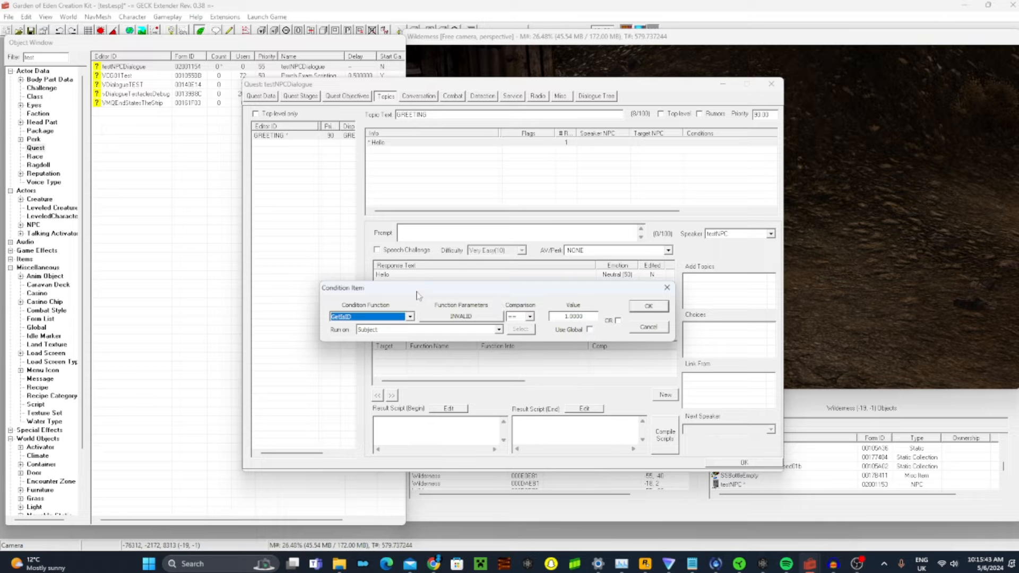
pyautogui.click(462, 317)
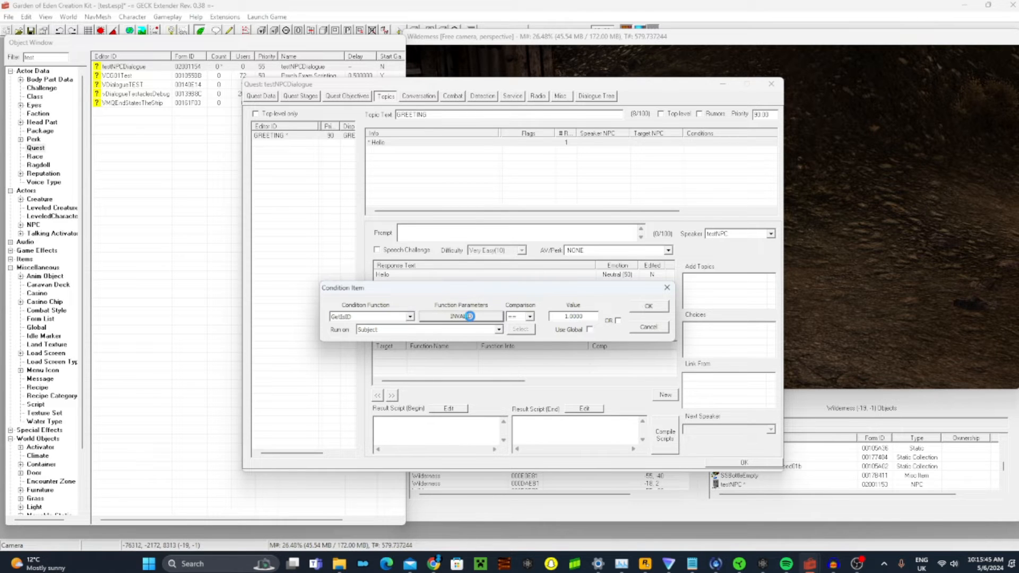
pyautogui.click(492, 349)
pyautogui.write('testNPC')
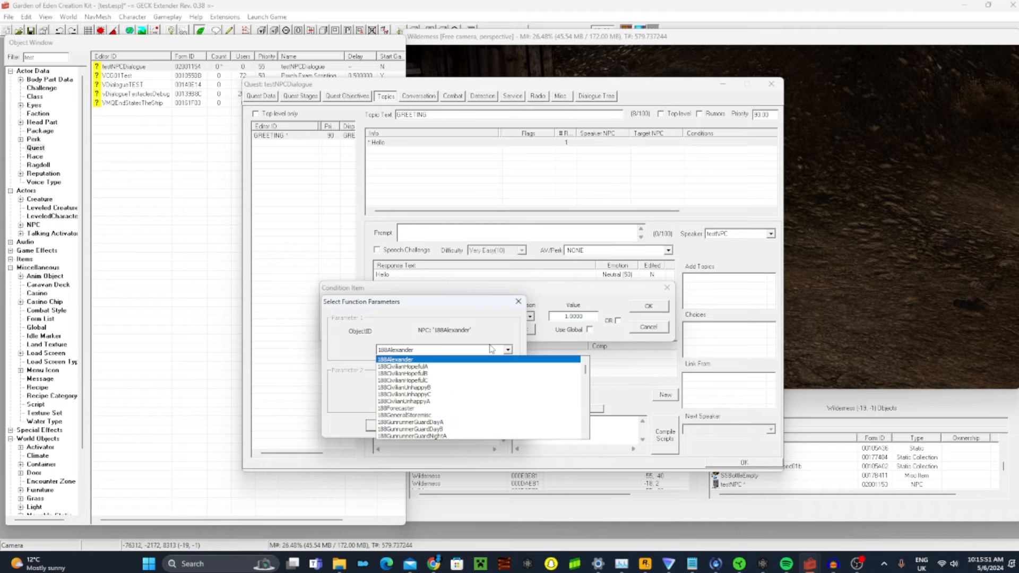
pyautogui.press('Return')
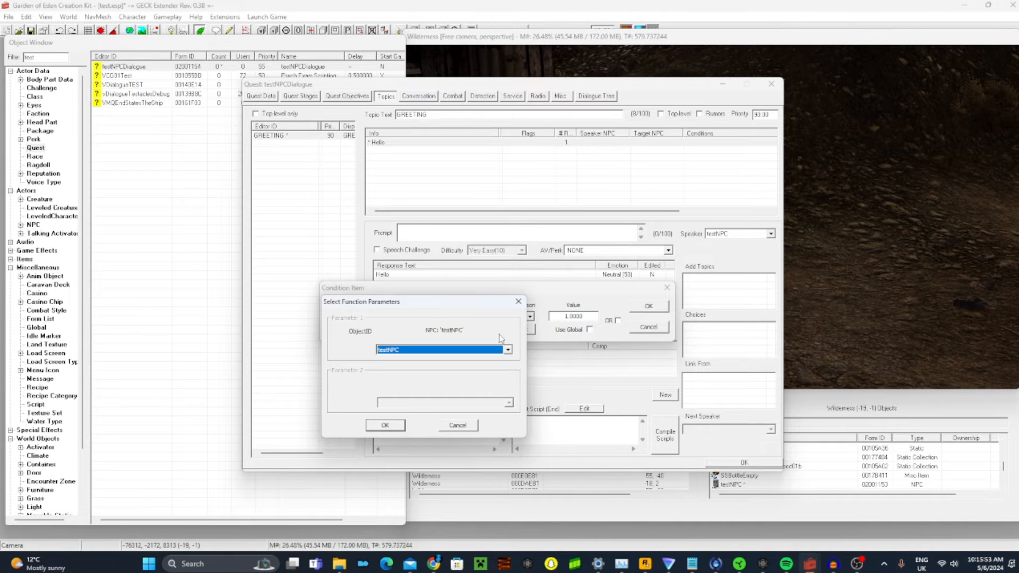
pyautogui.click(383, 425)
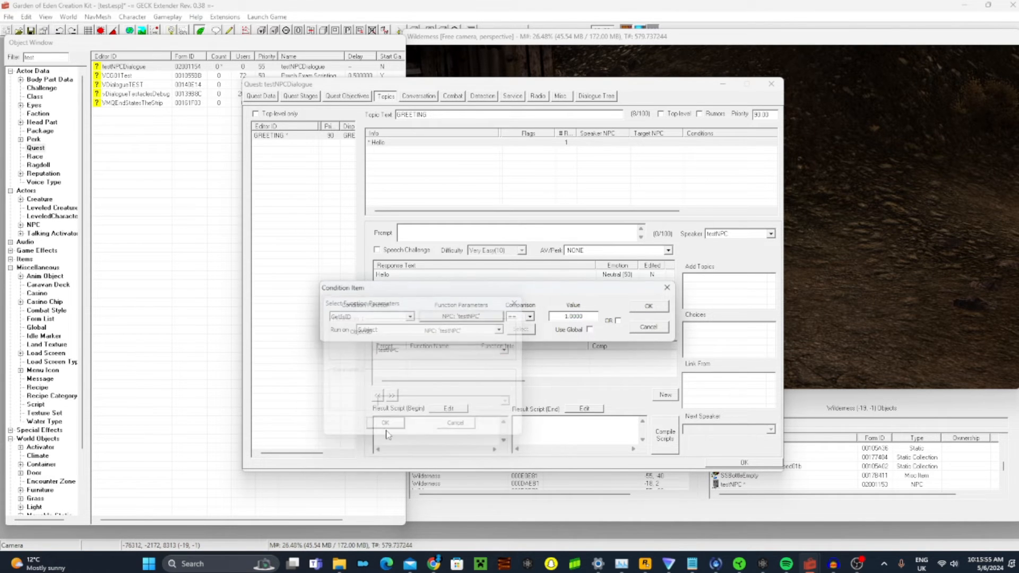
pyautogui.click(652, 310)
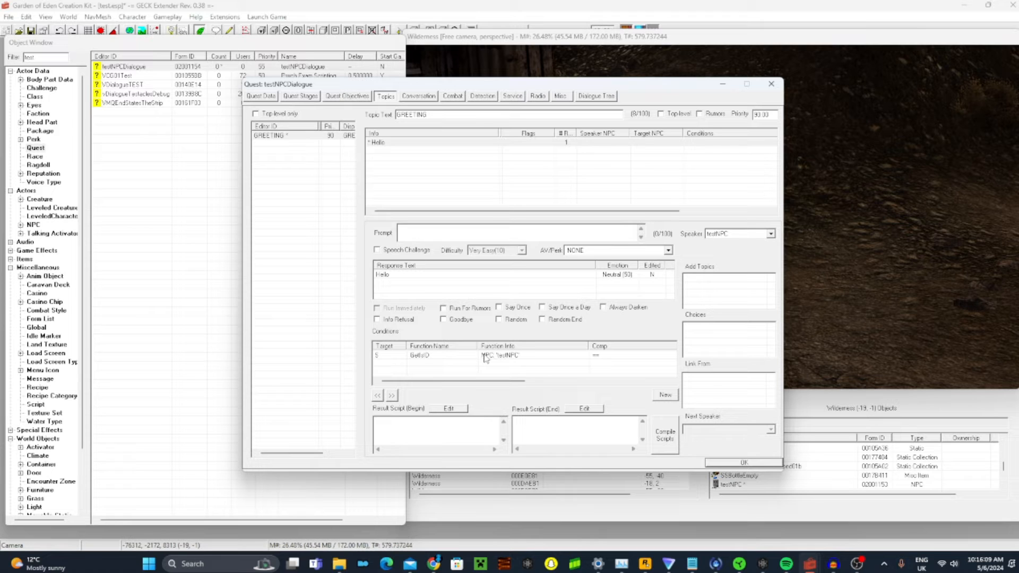
# Create a new topic named Weather01 and add it to the quest's topic list
pyautogui.rightClick(288, 184)
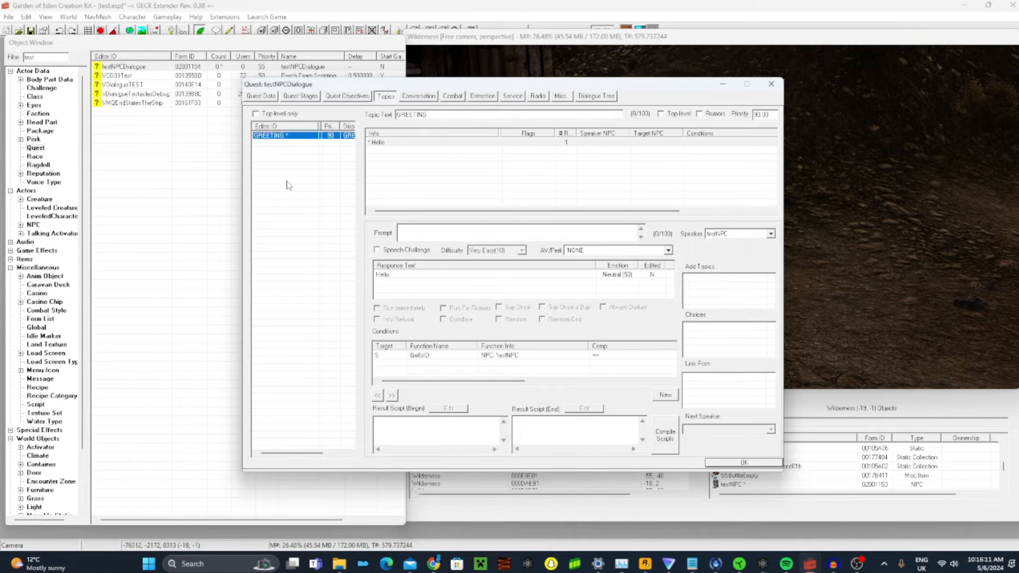
pyautogui.click(318, 188)
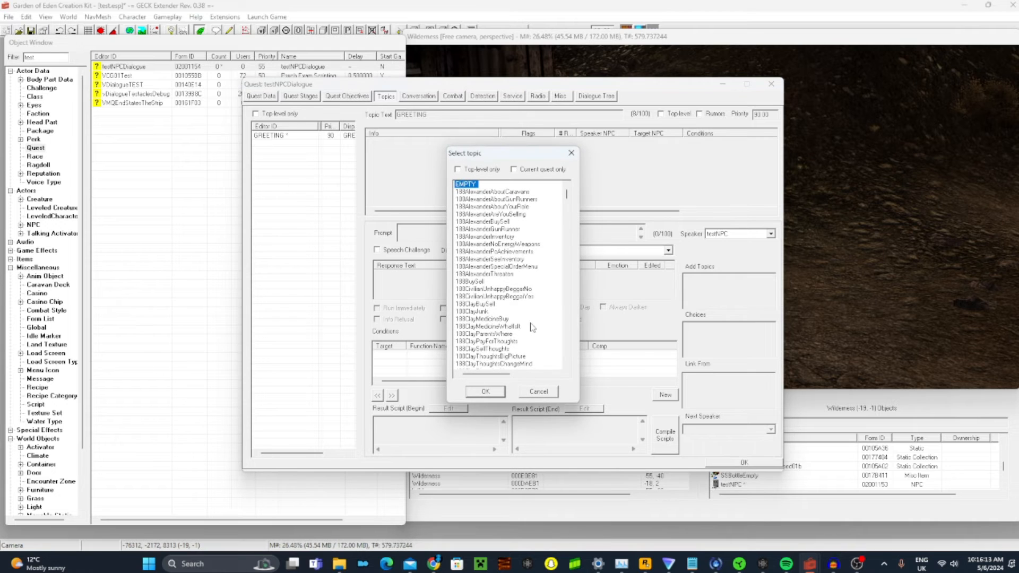
pyautogui.rightClick(468, 224)
pyautogui.click(483, 230)
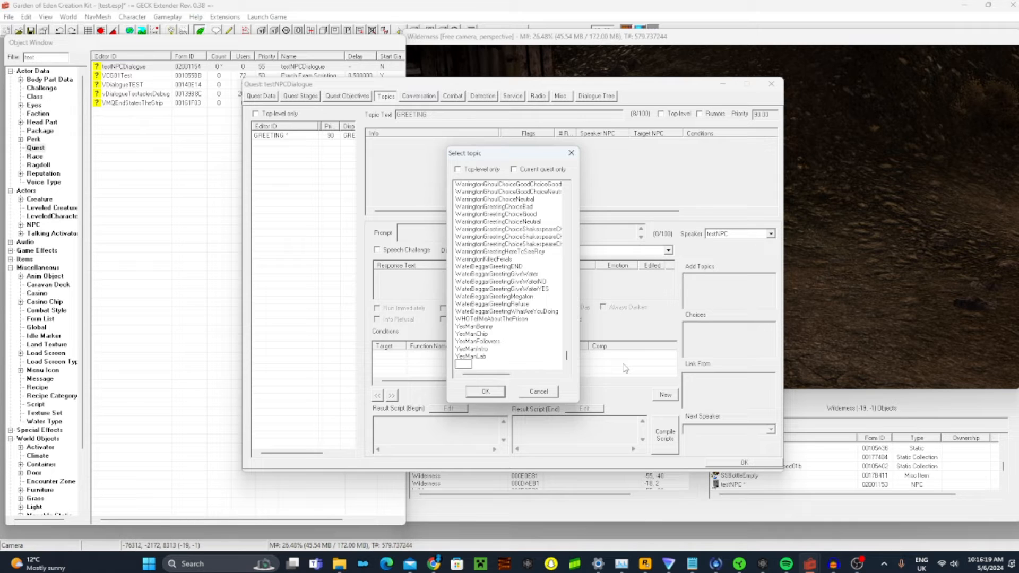
pyautogui.write('Weather01')
pyautogui.press('Return')
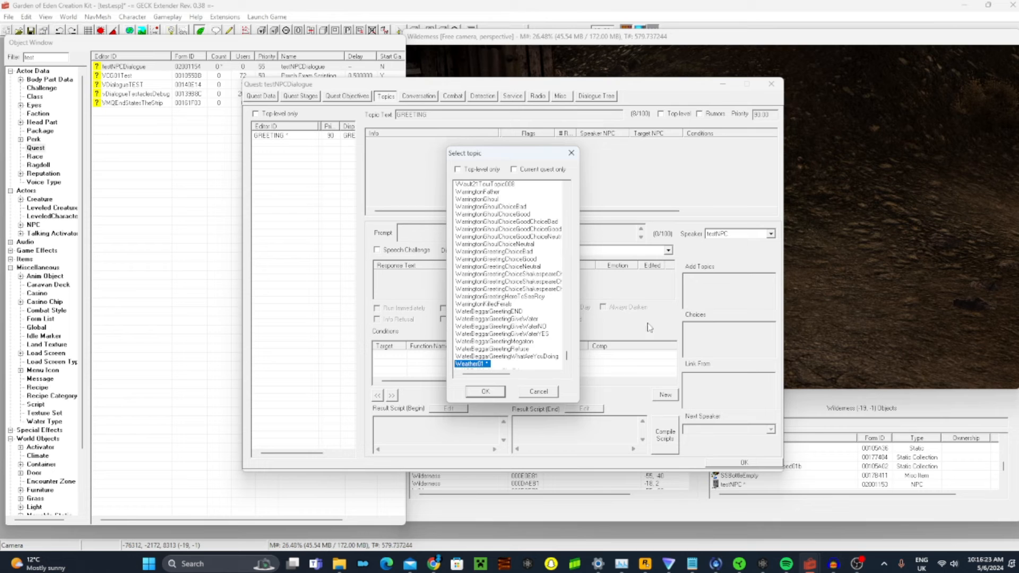
pyautogui.click(490, 393)
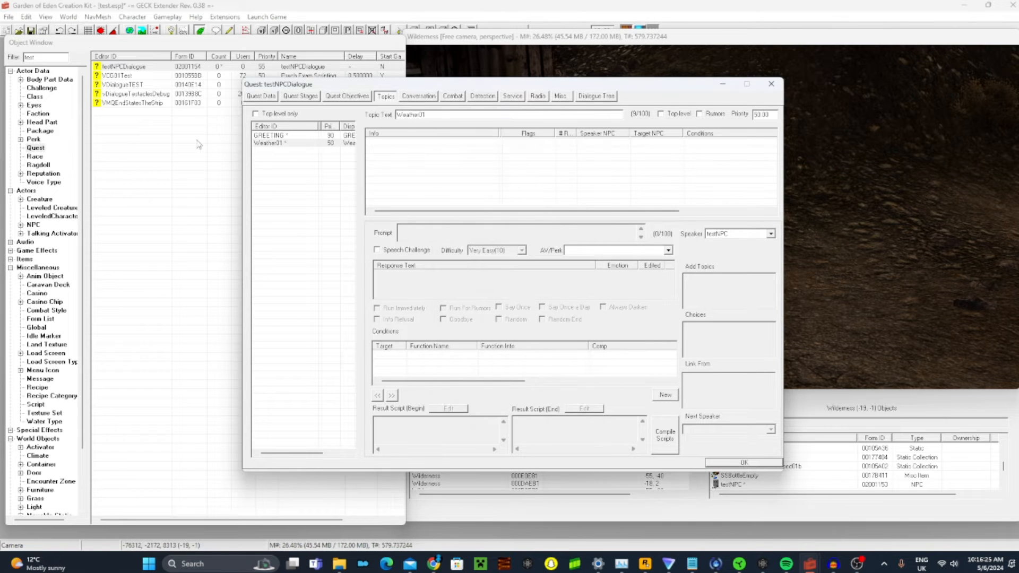
# Create a new info in the Weather01 topic and leave its response text empty
pyautogui.rightClick(385, 185)
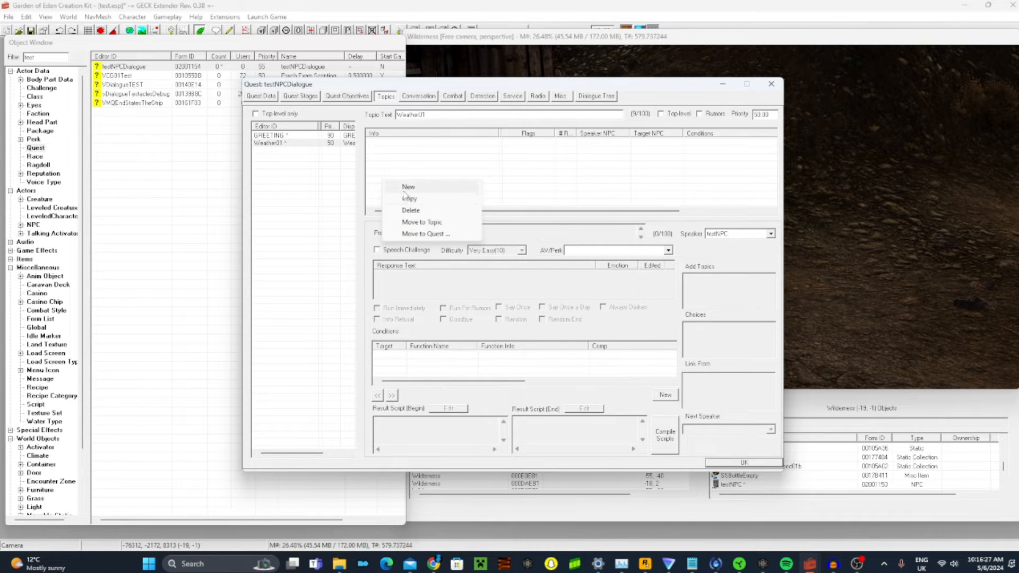
pyautogui.click(407, 188)
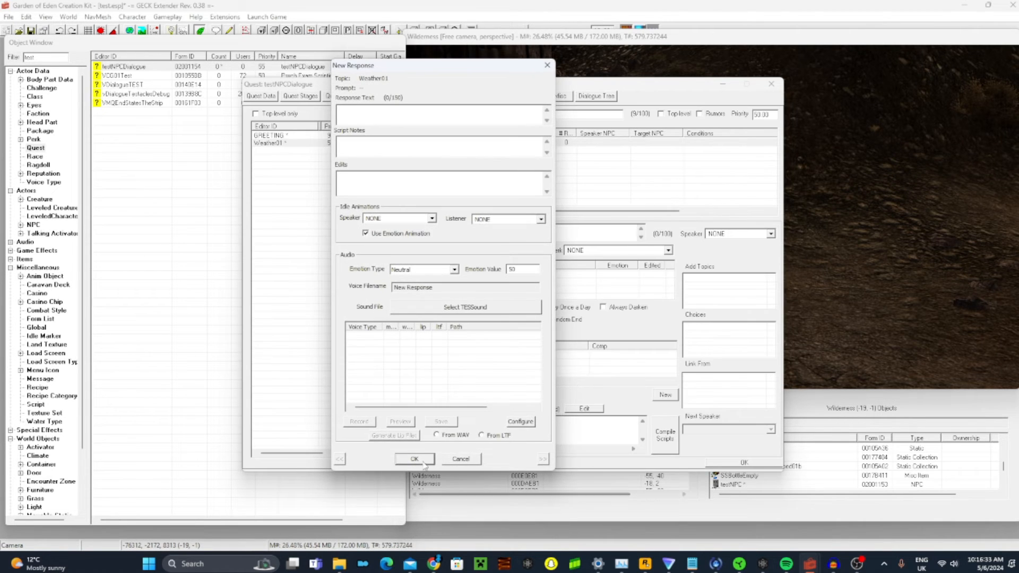
pyautogui.click(423, 460)
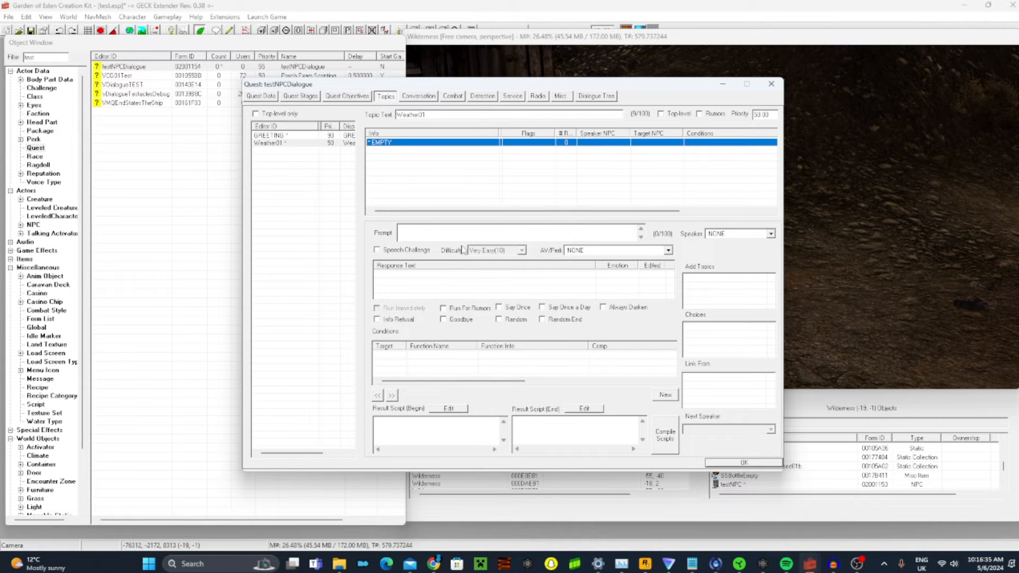
pyautogui.doubleClick(380, 143)
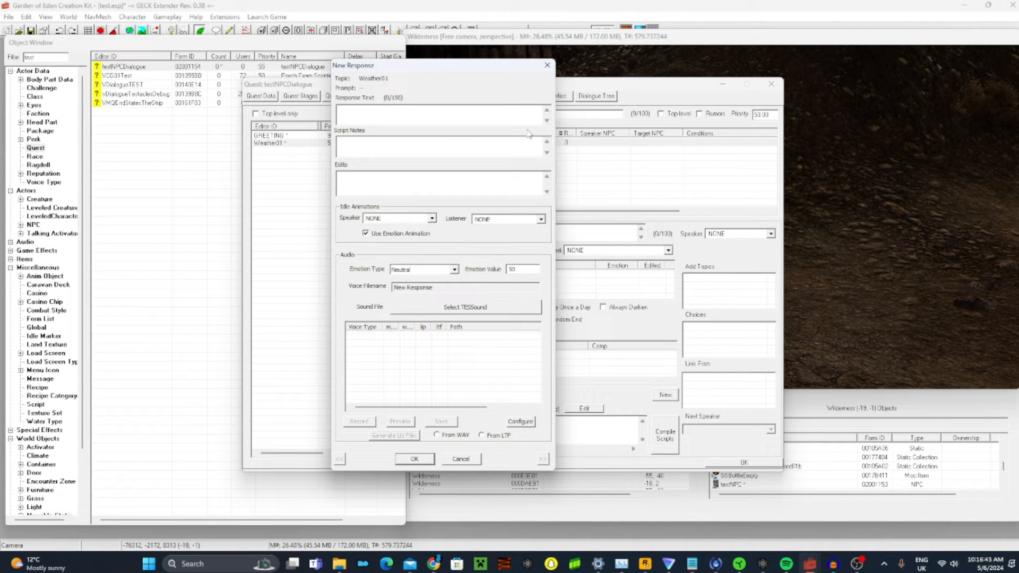
pyautogui.write('Yes the weather is amazing today')
pyautogui.press('BackSpace')
pyautogui.press('BackSpace')
pyautogui.press('BackSpace')
pyautogui.press('BackSpace')
pyautogui.press('BackSpace')
pyautogui.press('BackSpace')
pyautogui.press('BackSpace')
pyautogui.press('BackSpace')
pyautogui.press('BackSpace')
pyautogui.press('BackSpace')
pyautogui.press('BackSpace')
pyautogui.press('BackSpace')
pyautogui.press('BackSpace')
pyautogui.press('BackSpace')
pyautogui.press('BackSpace')
pyautogui.press('BackSpace')
pyautogui.press('BackSpace')
pyautogui.press('BackSpace')
pyautogui.press('BackSpace')
pyautogui.press('BackSpace')
pyautogui.write("ow's the w")
pyautogui.moveTo(365, 68); pyautogui.dragTo(298, 98)
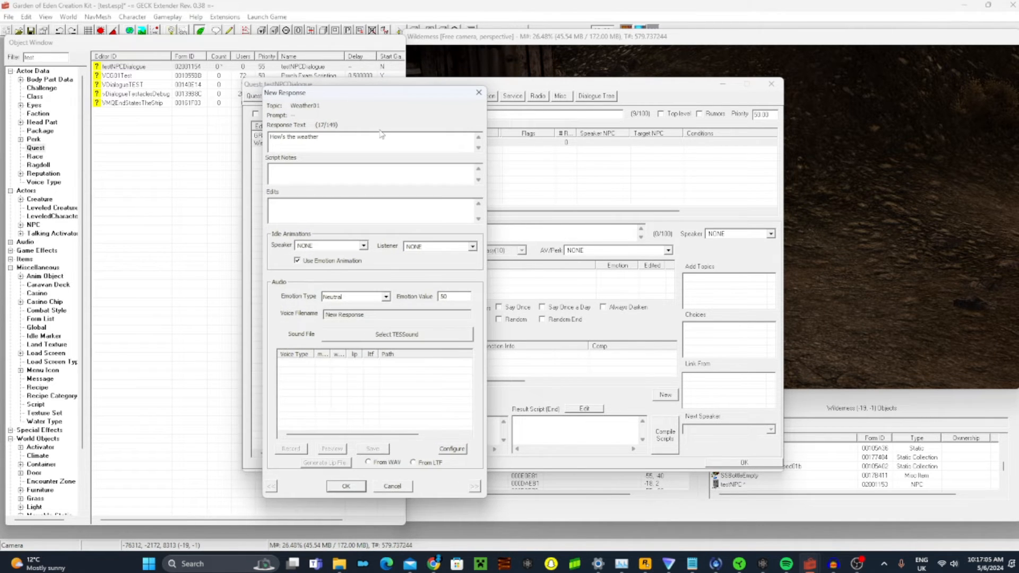
pyautogui.press('BackSpace')
pyautogui.press('BackSpace')
pyautogui.press('BackSpace')
pyautogui.press('BackSpace')
pyautogui.press('BackSpace')
pyautogui.press('BackSpace')
pyautogui.press('BackSpace')
pyautogui.press('BackSpace')
pyautogui.press('BackSpace')
pyautogui.press('BackSpace')
pyautogui.press('BackSpace')
pyautogui.press('BackSpace')
pyautogui.press('BackSpace')
pyautogui.press('BackSpace')
pyautogui.click(343, 487)
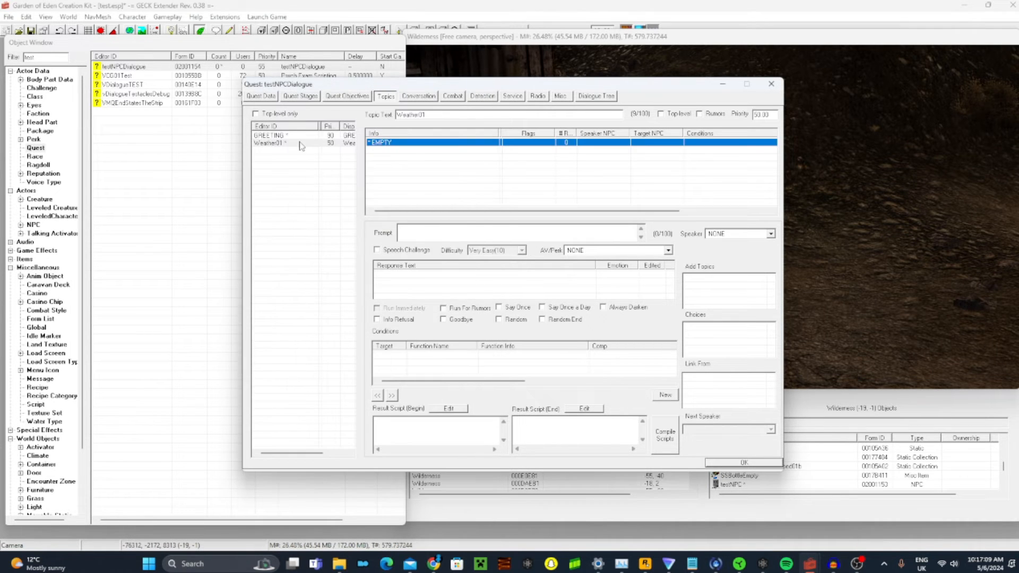
# Set the prompt of the Weather01 topic's empty info to "How's the weather today?"
pyautogui.click(298, 143)
pyautogui.click(407, 235)
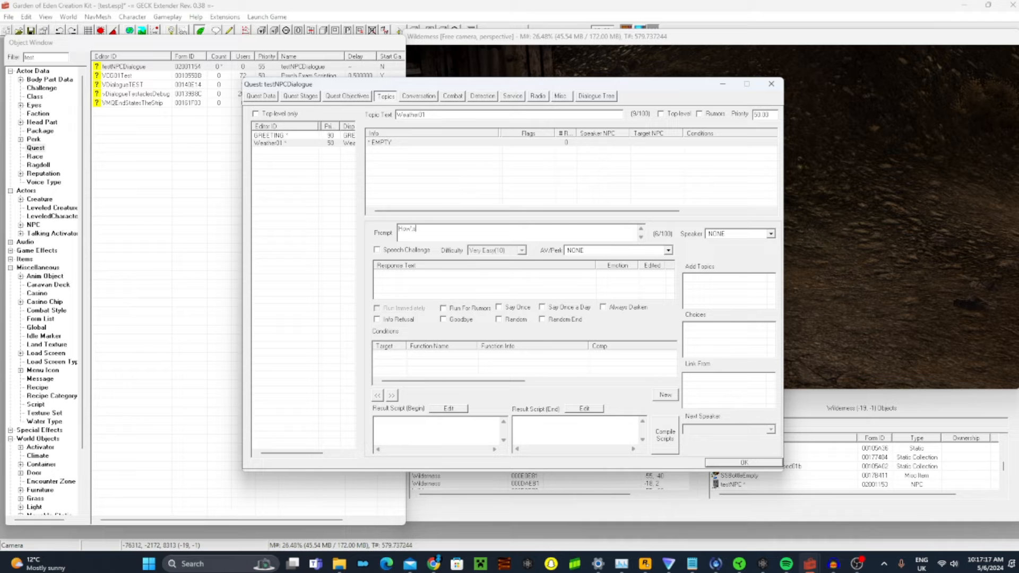
pyautogui.write("How's the weather today?")
pyautogui.click(480, 190)
pyautogui.click(437, 211)
# Give the Weather01 info the response text "The weather is amazing today!" and accept it, cancelling the spelling check
pyautogui.click(414, 143)
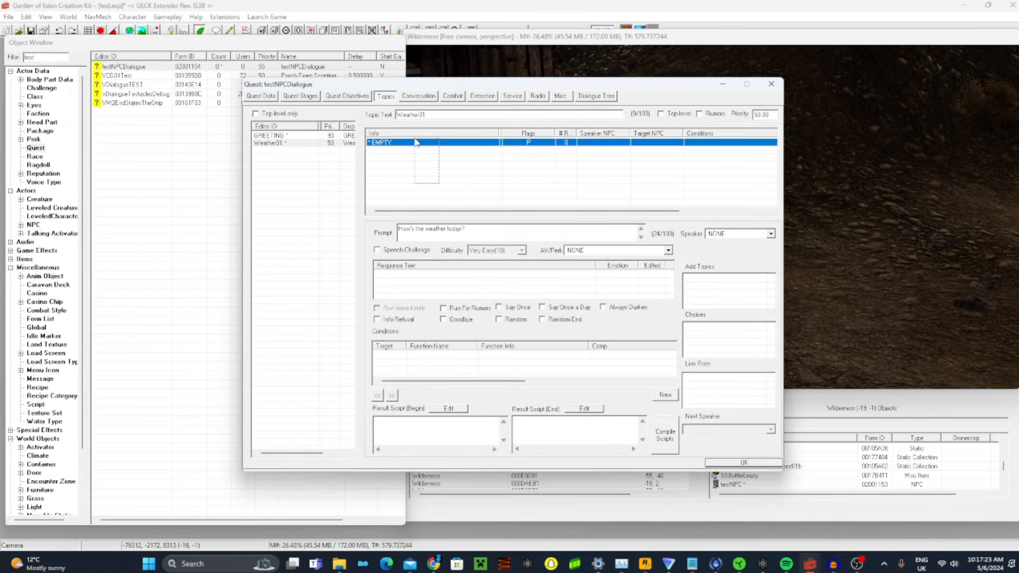
pyautogui.rightClick(414, 144)
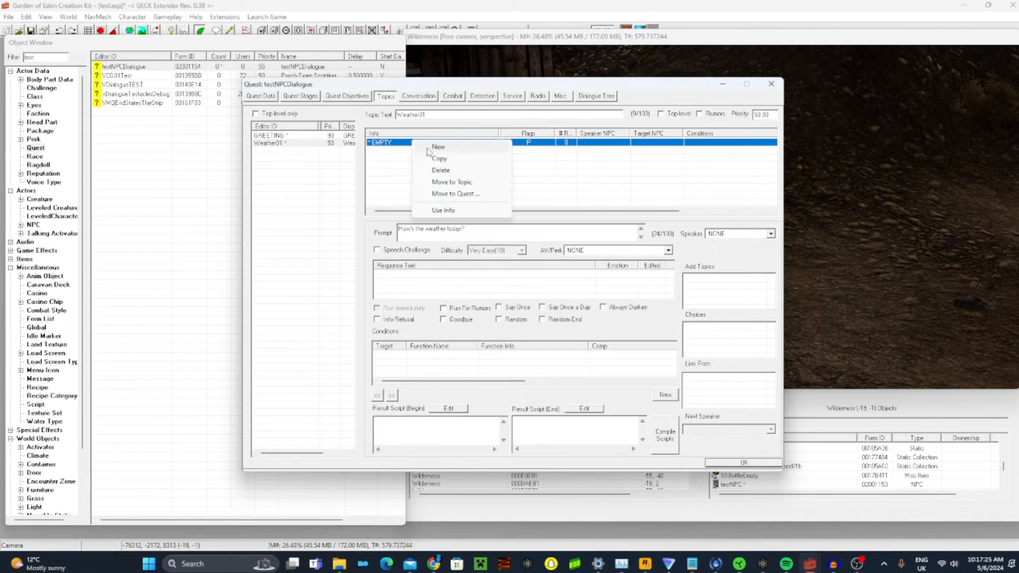
pyautogui.click(428, 147)
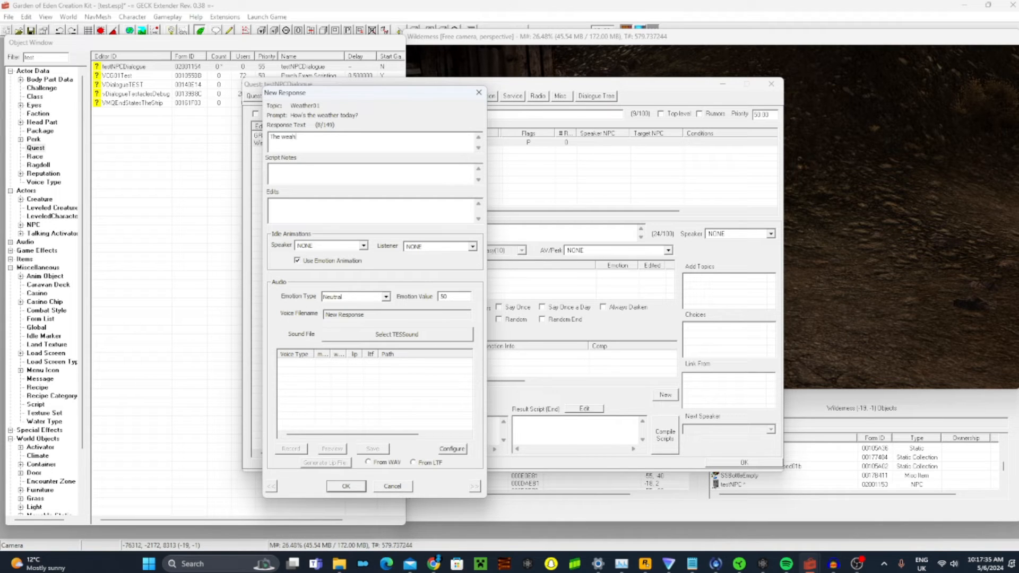
pyautogui.write('er is amazing today!')
pyautogui.click(350, 490)
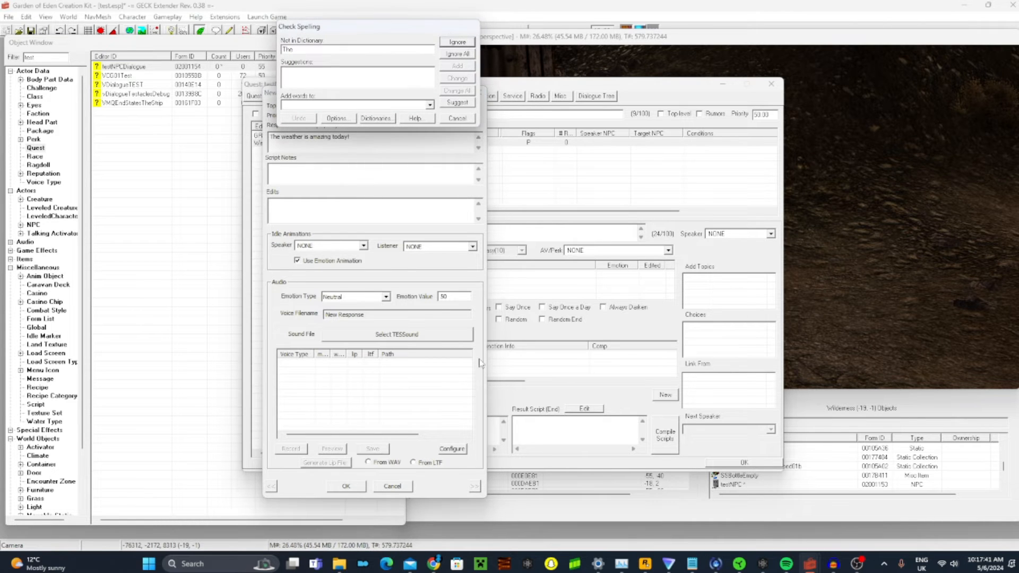
pyautogui.click(460, 122)
pyautogui.click(342, 487)
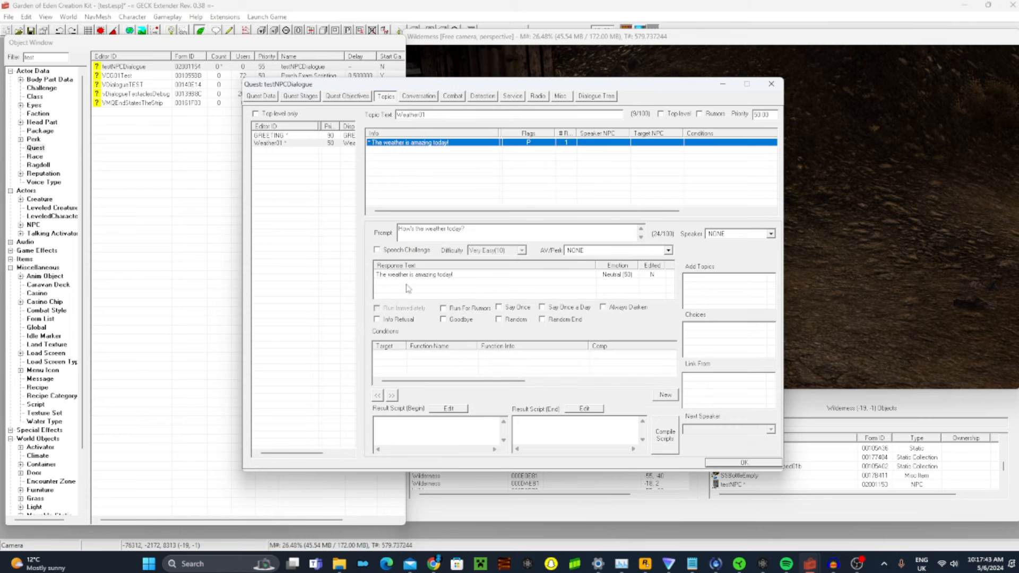
# Copy all conditions from the GREETING topic's "Hello" info and paste them into the Weather01 info
pyautogui.click(271, 135)
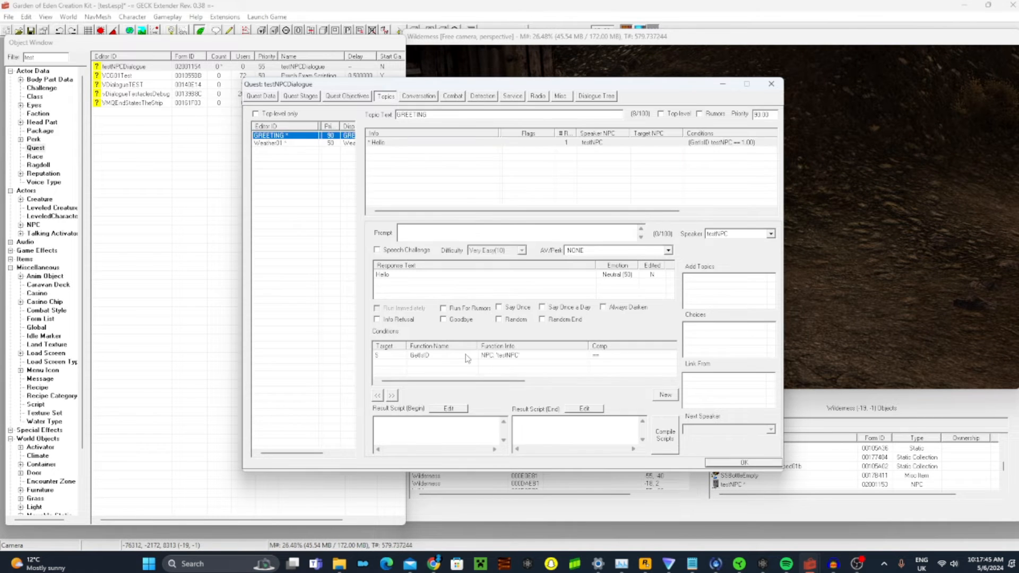
pyautogui.rightClick(439, 375)
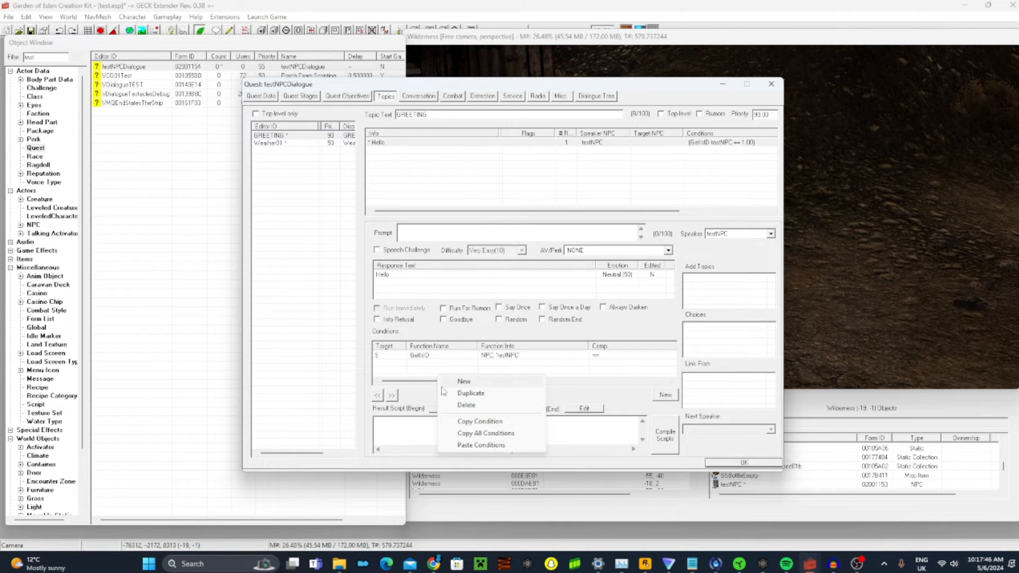
pyautogui.click(471, 438)
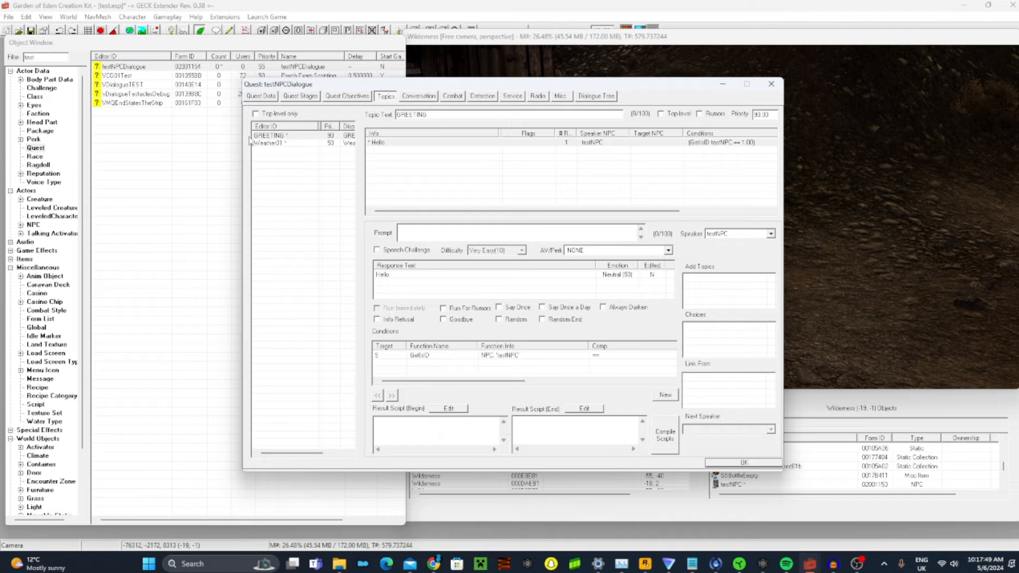
pyautogui.click(287, 143)
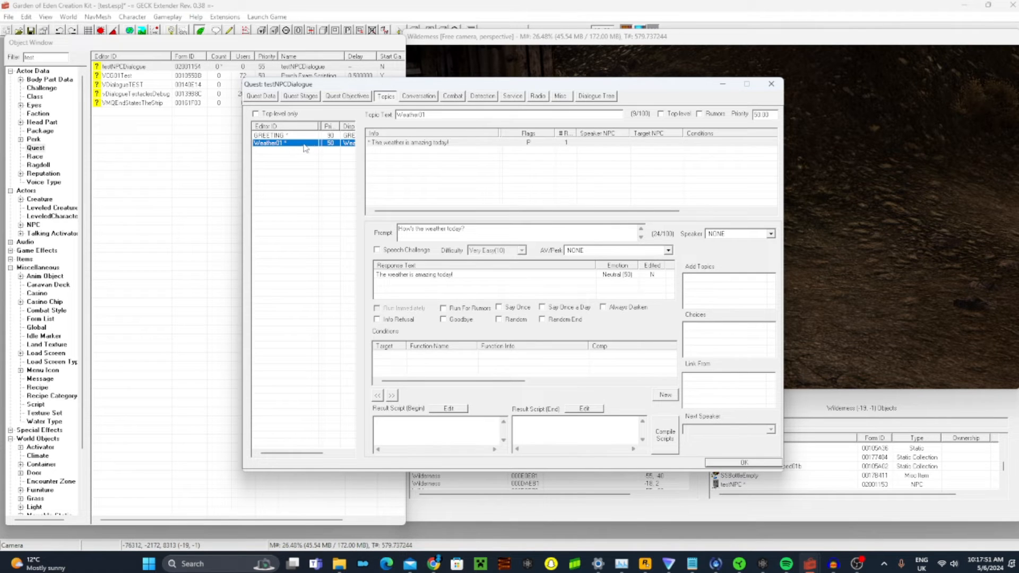
pyautogui.rightClick(450, 367)
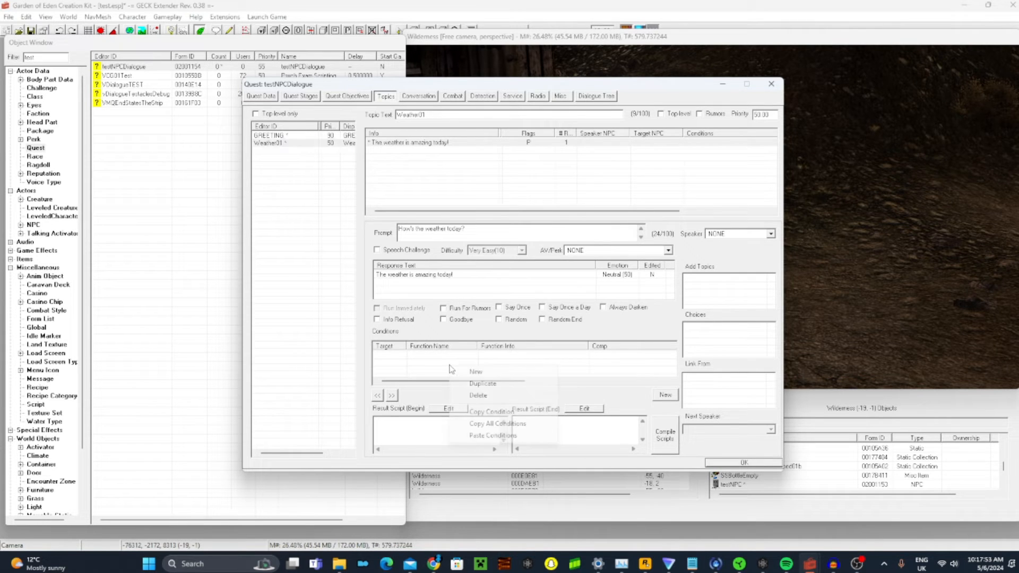
pyautogui.click(491, 435)
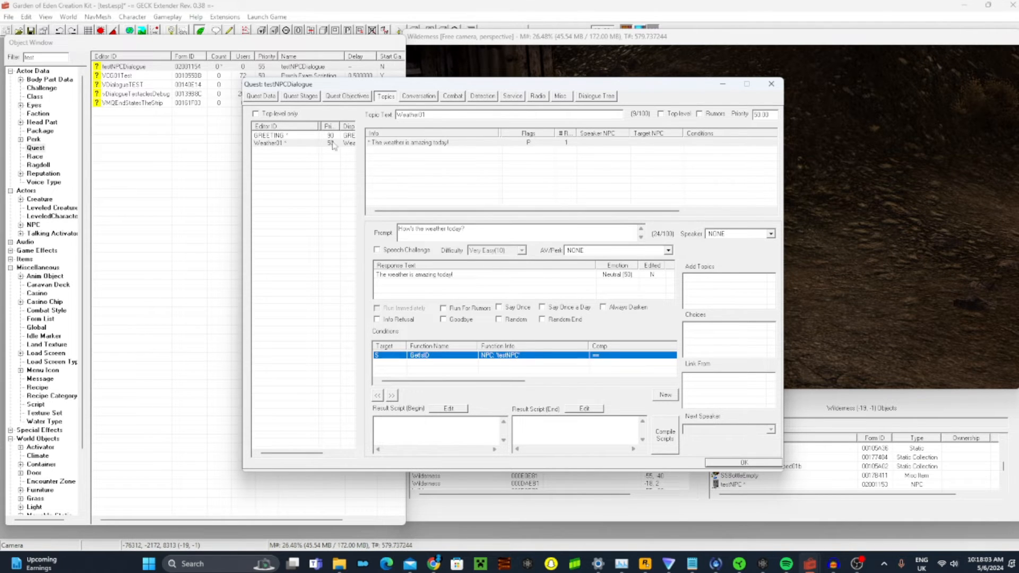
# Add the Weather01 topic as a choice of the GREETING topic's "Hello" info
pyautogui.click(317, 137)
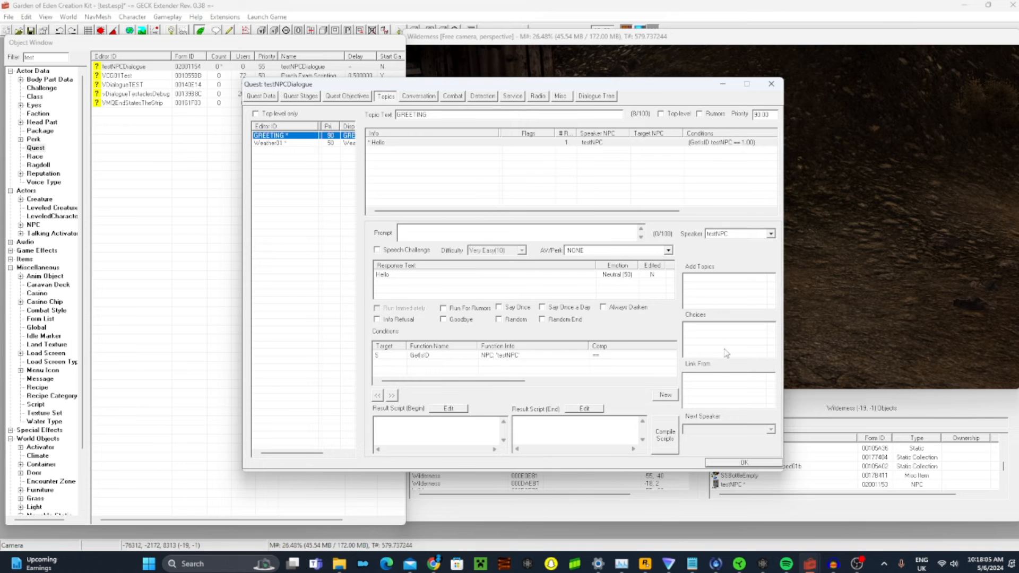
pyautogui.rightClick(727, 353)
pyautogui.click(737, 356)
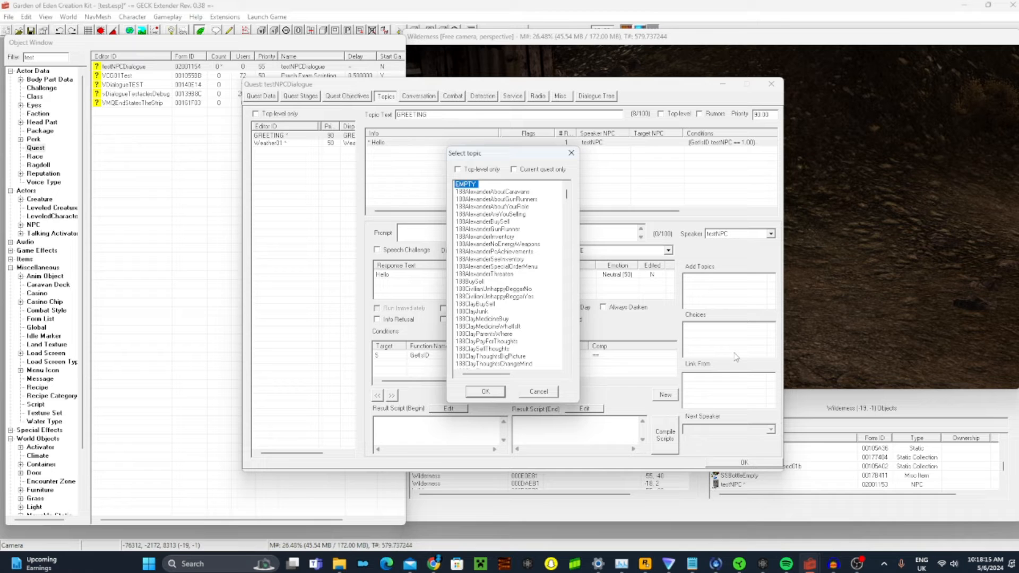
pyautogui.write('we')
pyautogui.press('Return')
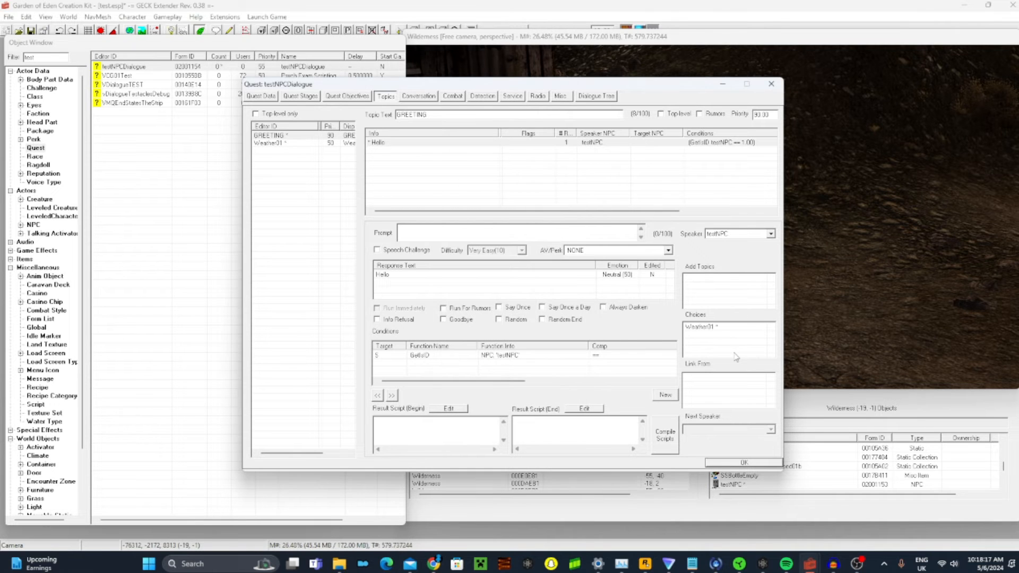
# Open the topic selection for adding another topic to the testNPCDialogue quest
pyautogui.click(289, 175)
pyautogui.rightClick(289, 175)
pyautogui.click(318, 177)
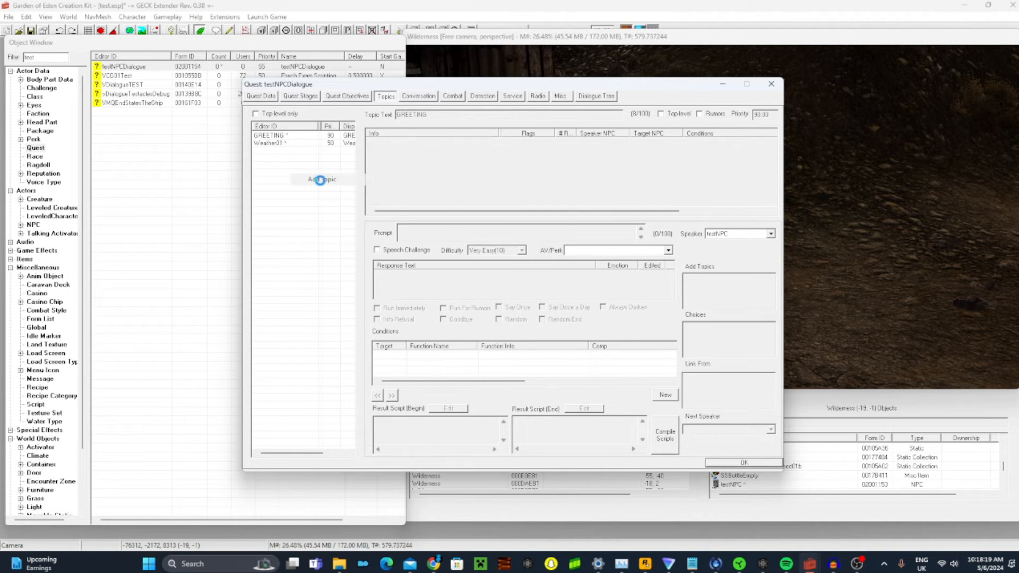
# Try to create a new topic named Goodbye in the topic selection and delete the resulting duplicate entry
pyautogui.rightClick(498, 237)
pyautogui.click(508, 245)
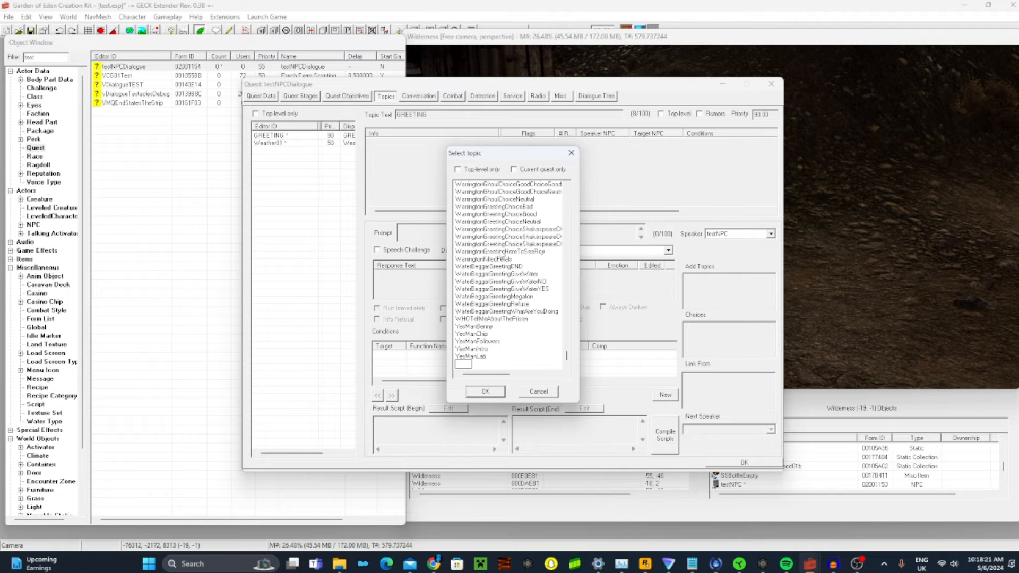
pyautogui.write('Goodbye')
pyautogui.press('Return')
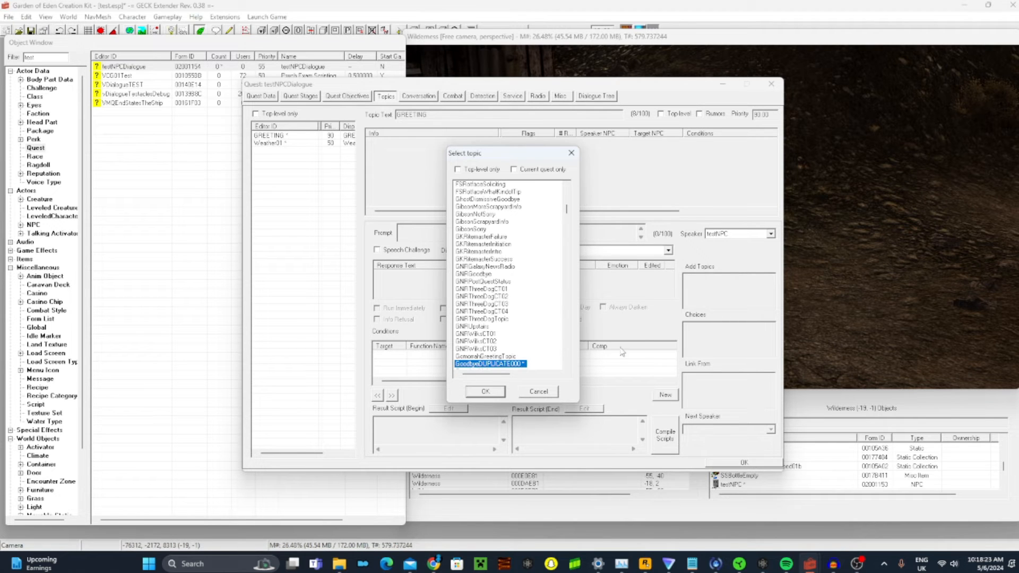
pyautogui.scroll(-2, 486, 329)
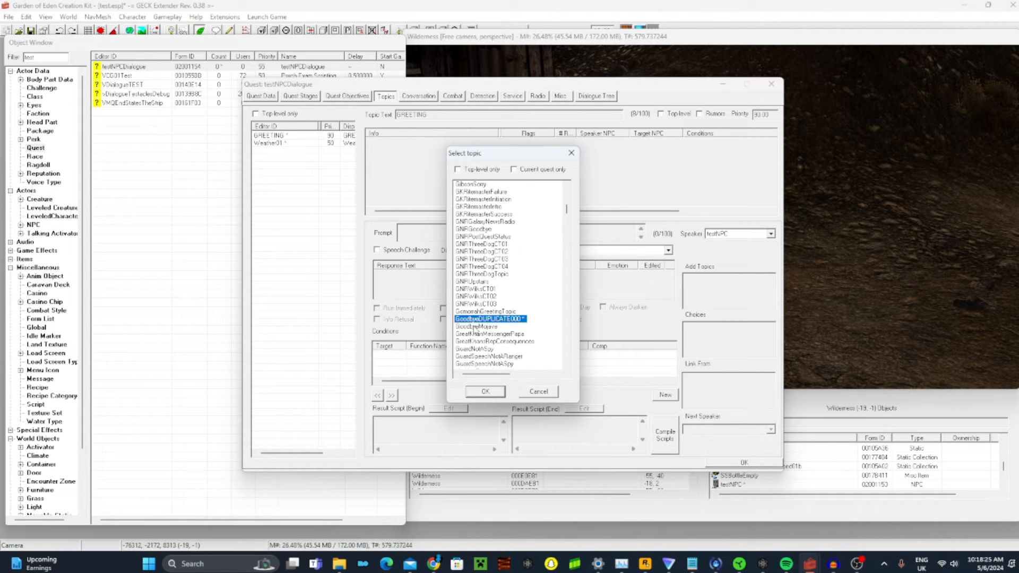
pyautogui.scroll(-1, 475, 329)
pyautogui.rightClick(471, 295)
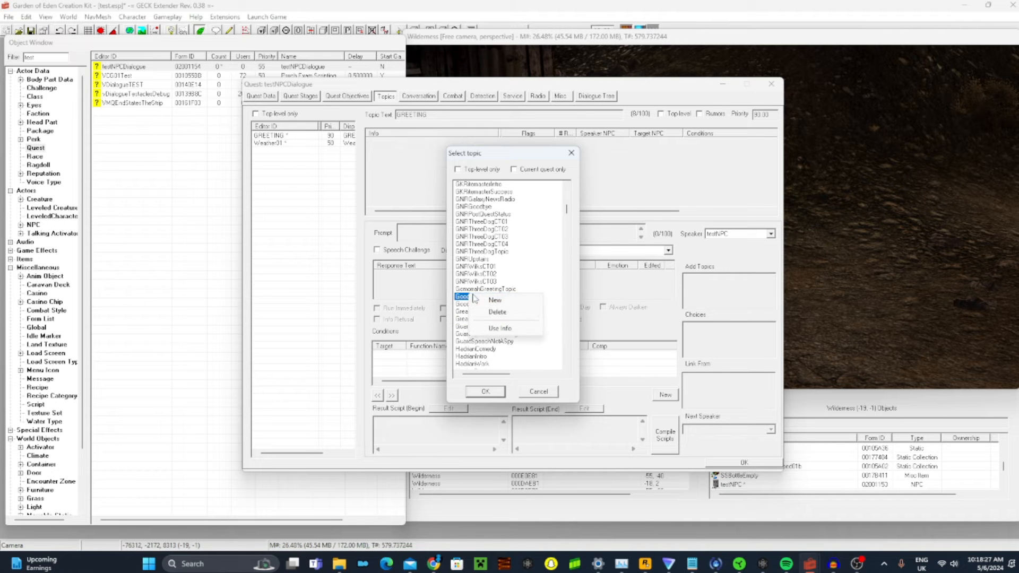
pyautogui.click(513, 313)
# Create a new topic named testNPCGoodbye in the topic selection and add it to the quest
pyautogui.rightClick(501, 343)
pyautogui.click(518, 349)
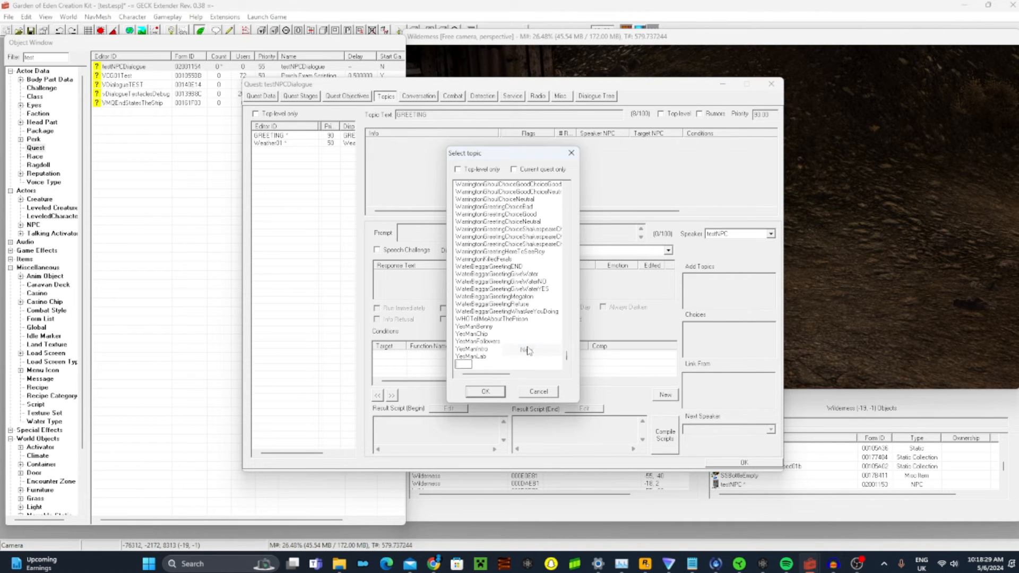
pyautogui.write('testNPCGoodbye')
pyautogui.press('Return')
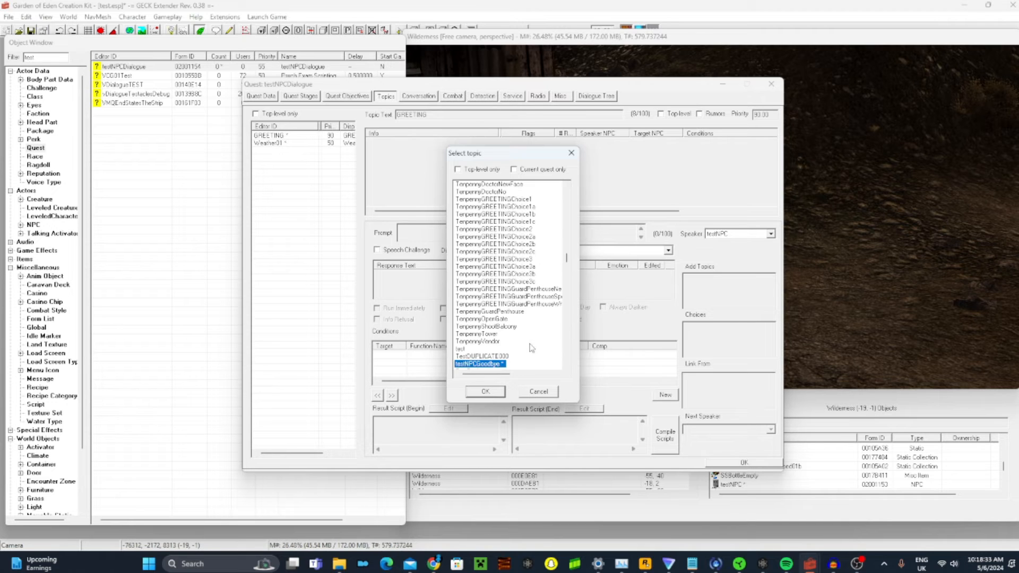
pyautogui.click(484, 390)
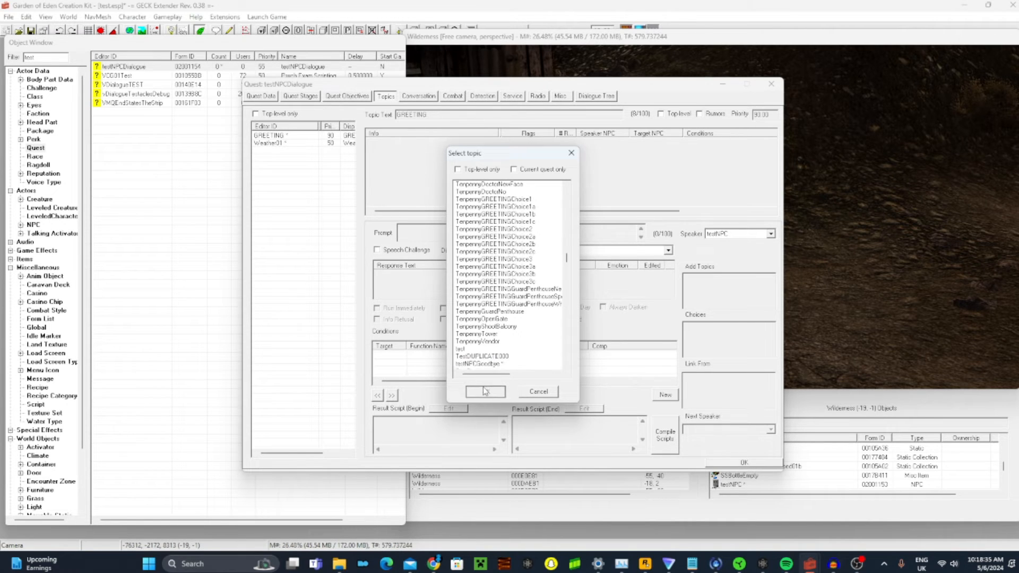
# Add an info to the testNPCGoodbye topic with the response text "Goodbye" and the prompt "Goodbye!"
pyautogui.click(296, 143)
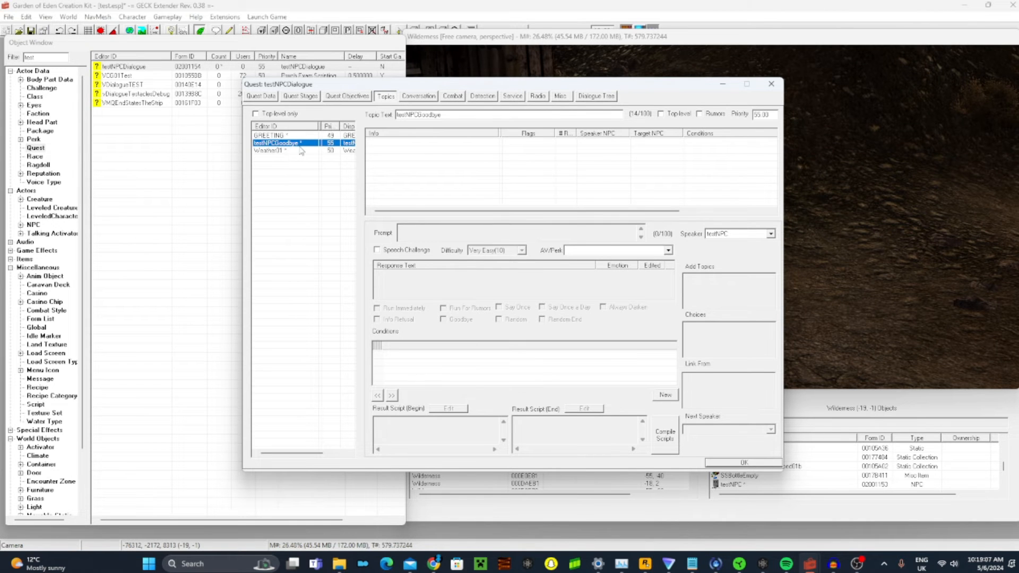
pyautogui.rightClick(378, 156)
pyautogui.click(403, 164)
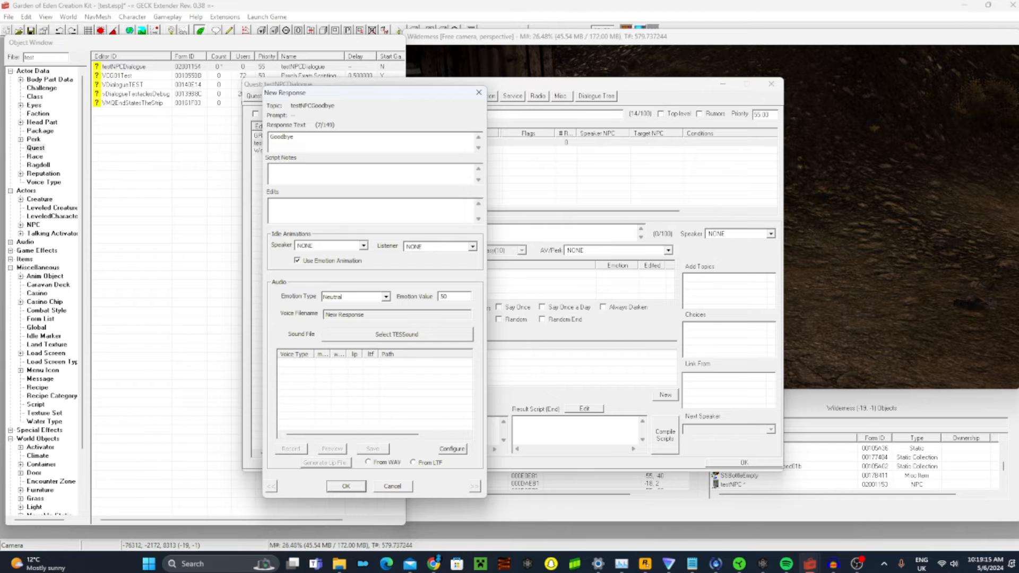
pyautogui.press('Return')
pyautogui.click(457, 119)
pyautogui.click(347, 487)
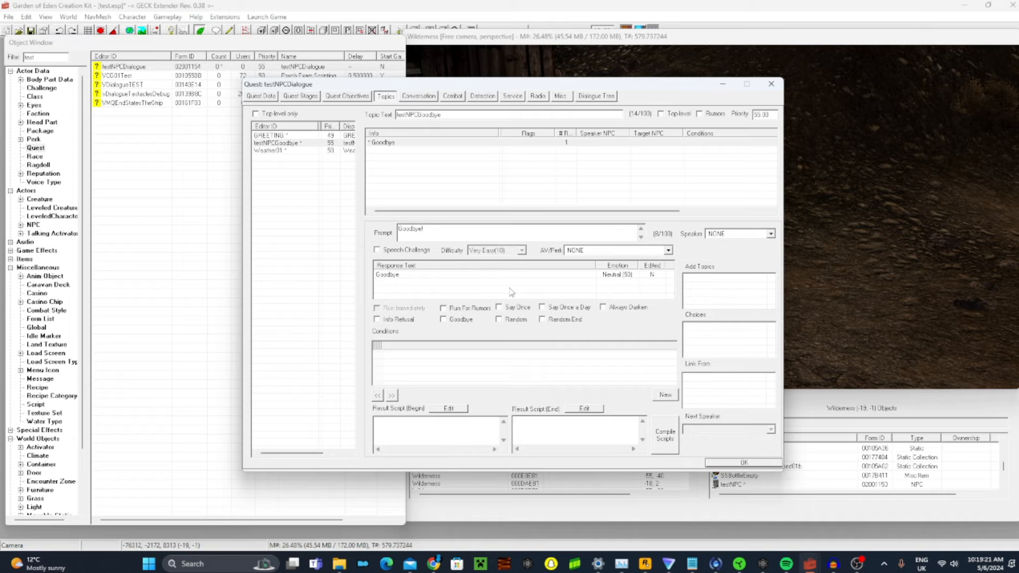
pyautogui.click(475, 191)
pyautogui.click(436, 211)
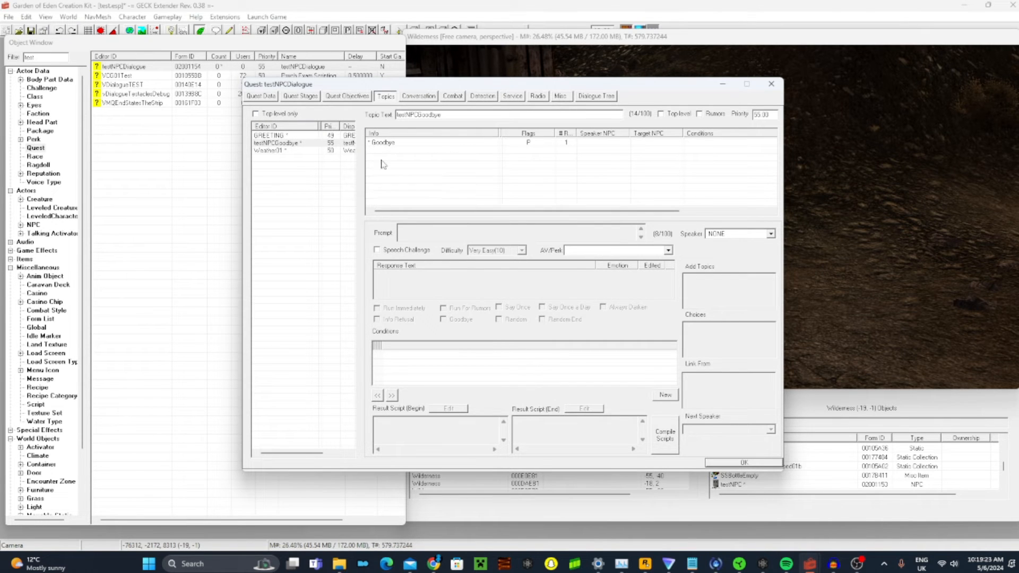
# Add the testNPCGoodbye topic as a choice of the GREETING topic's "Hello" info
pyautogui.click(314, 137)
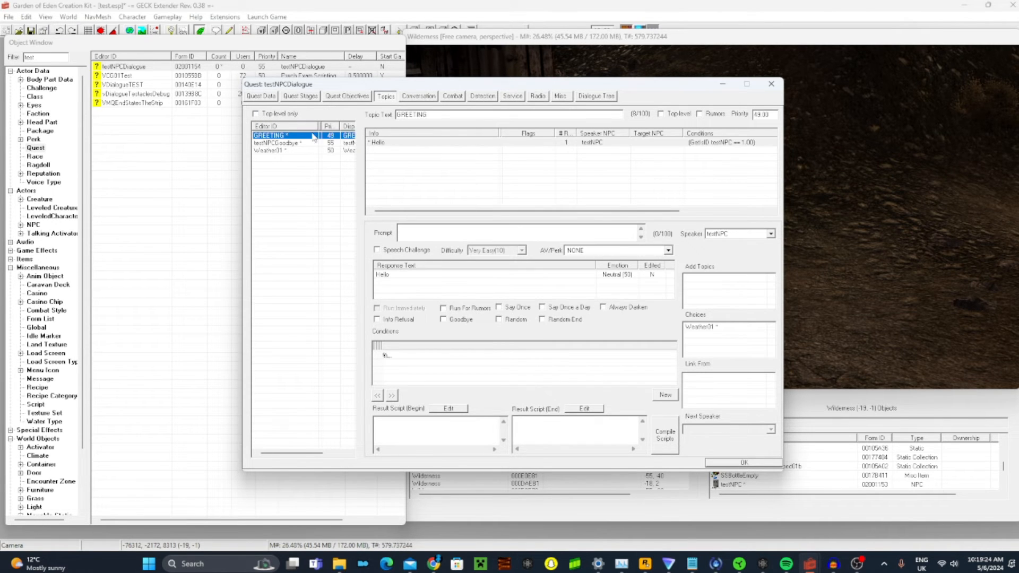
pyautogui.rightClick(706, 340)
pyautogui.click(727, 346)
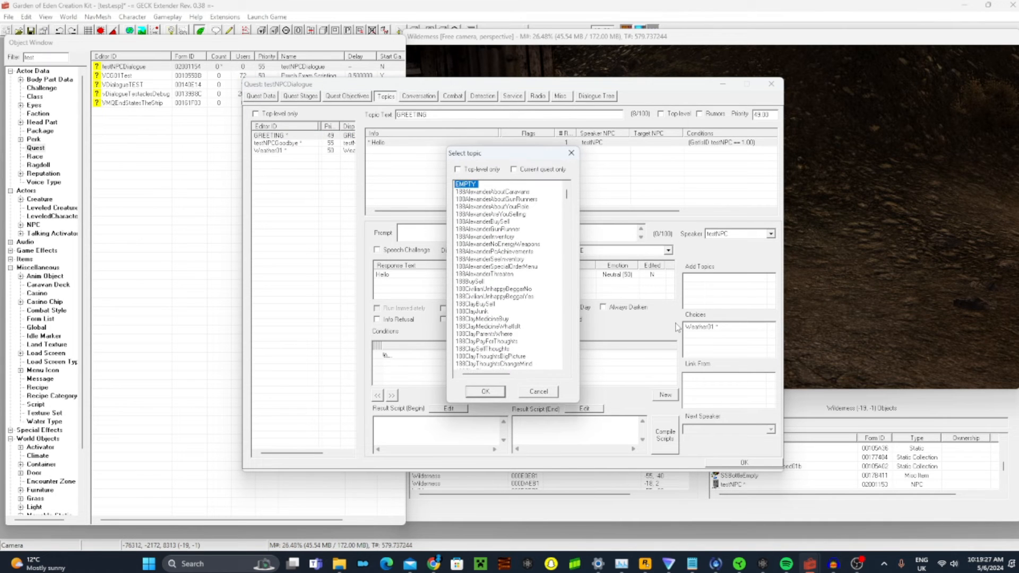
pyautogui.write('testn')
pyautogui.press('Return')
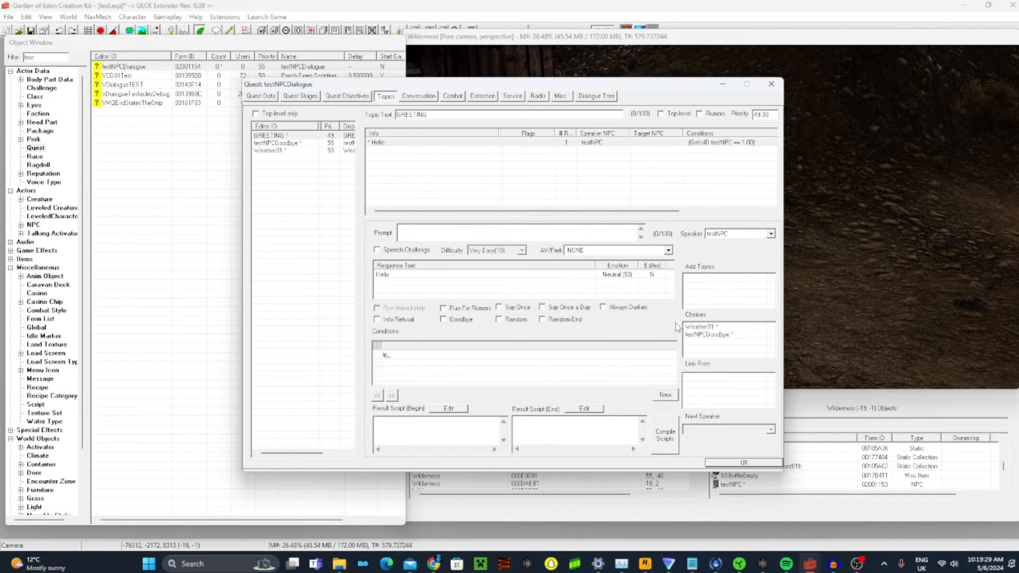
# Paste the copied conditions into the testNPCGoodbye topic's info and enable its Goodbye flag
pyautogui.click(297, 143)
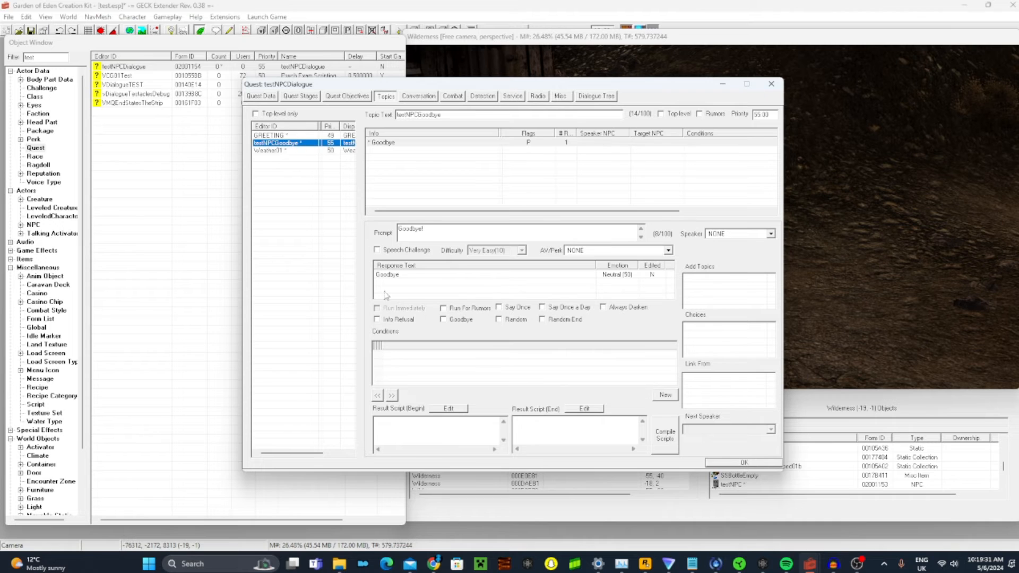
pyautogui.rightClick(446, 370)
pyautogui.click(489, 440)
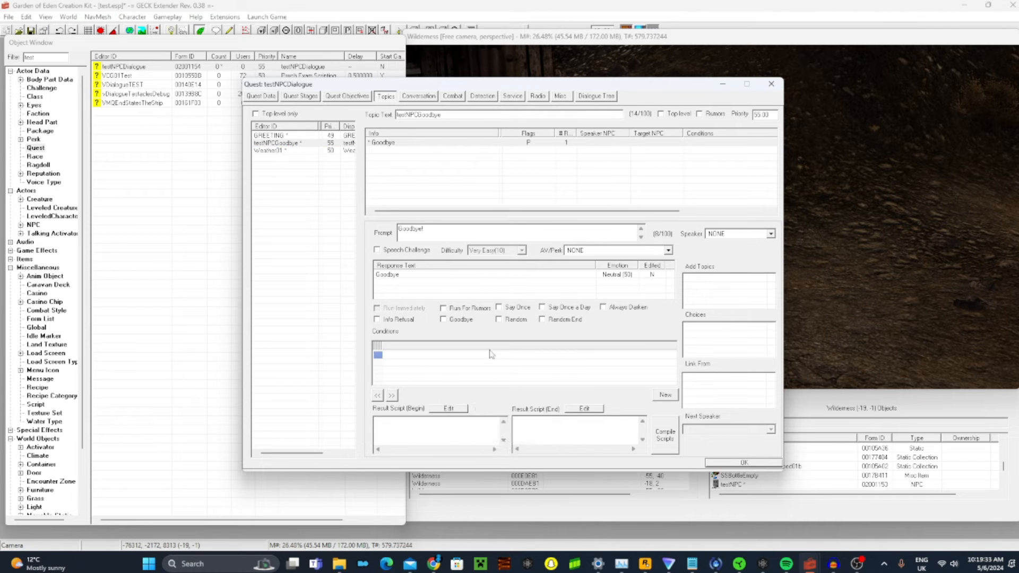
pyautogui.click(458, 321)
pyautogui.click(319, 144)
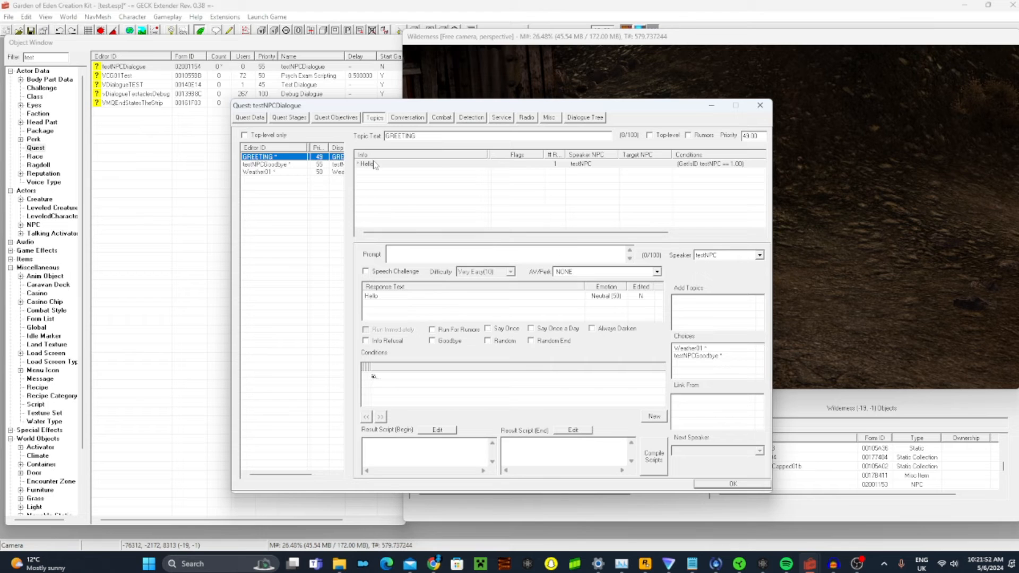
# Add the testNPCGoodbye topic as a choice of the Weather01 topic's info
pyautogui.click(272, 172)
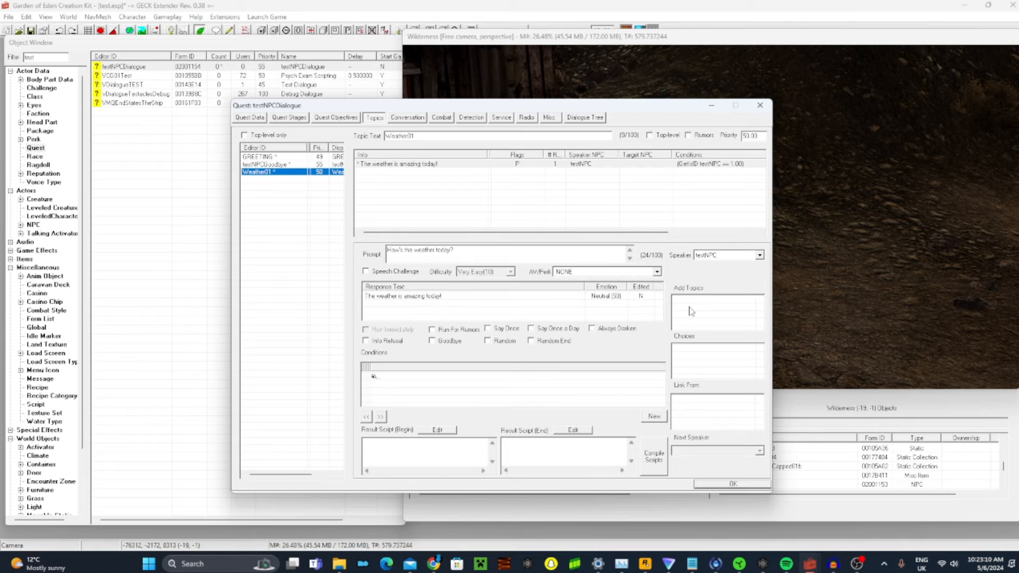
pyautogui.rightClick(721, 355)
pyautogui.click(743, 359)
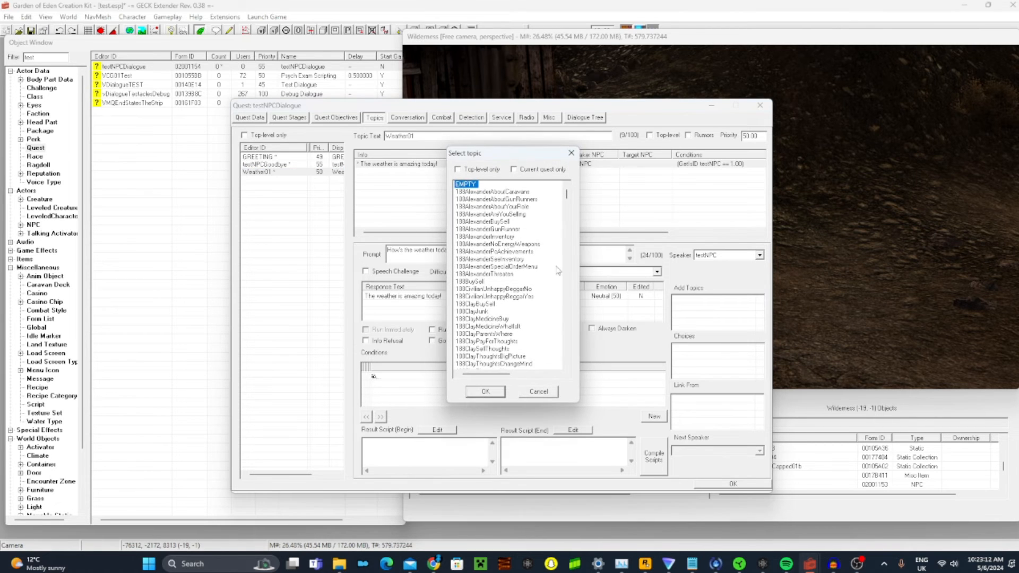
pyautogui.write('goo')
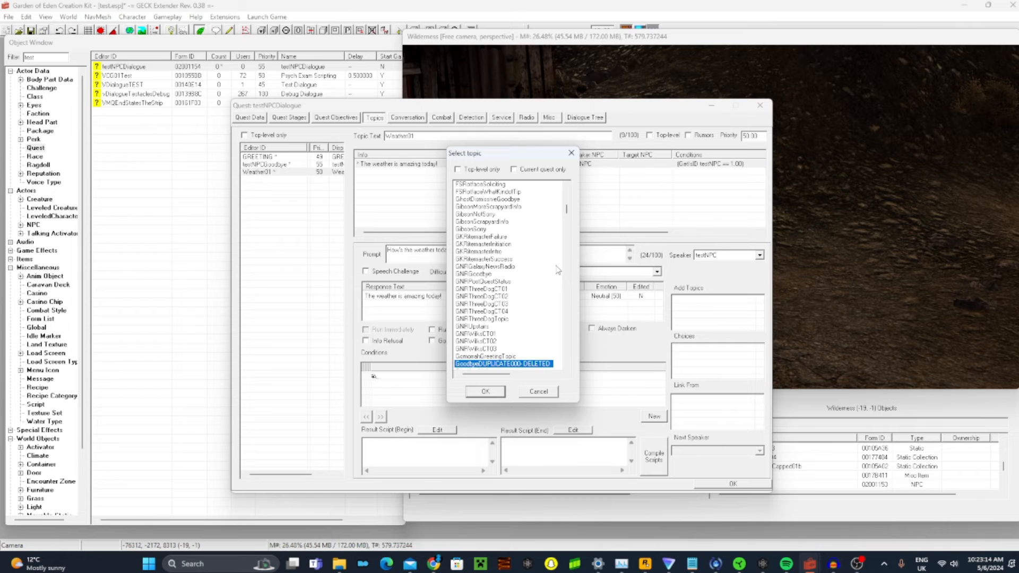
pyautogui.click(519, 274)
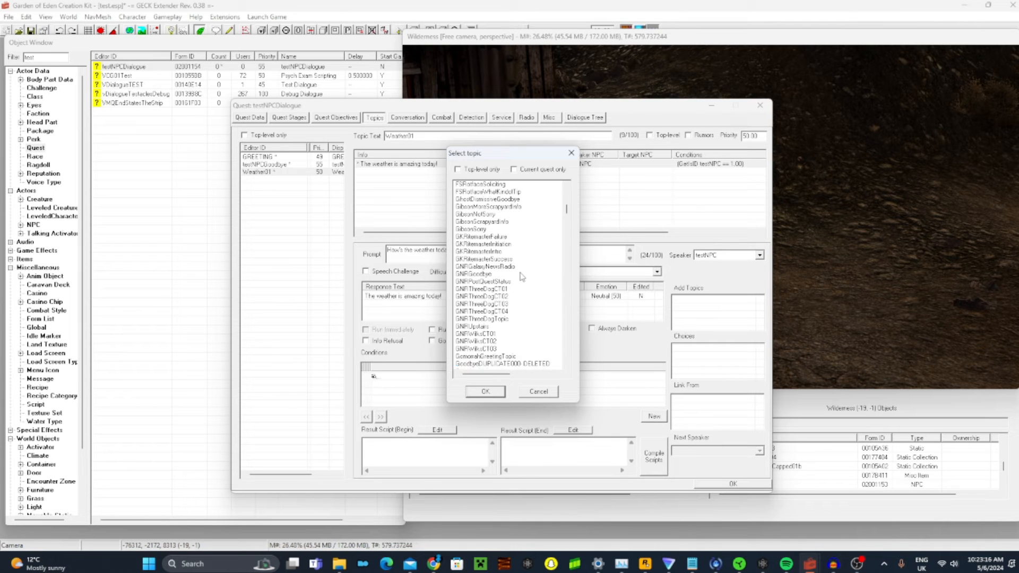
pyautogui.click(457, 251)
pyautogui.write('testn')
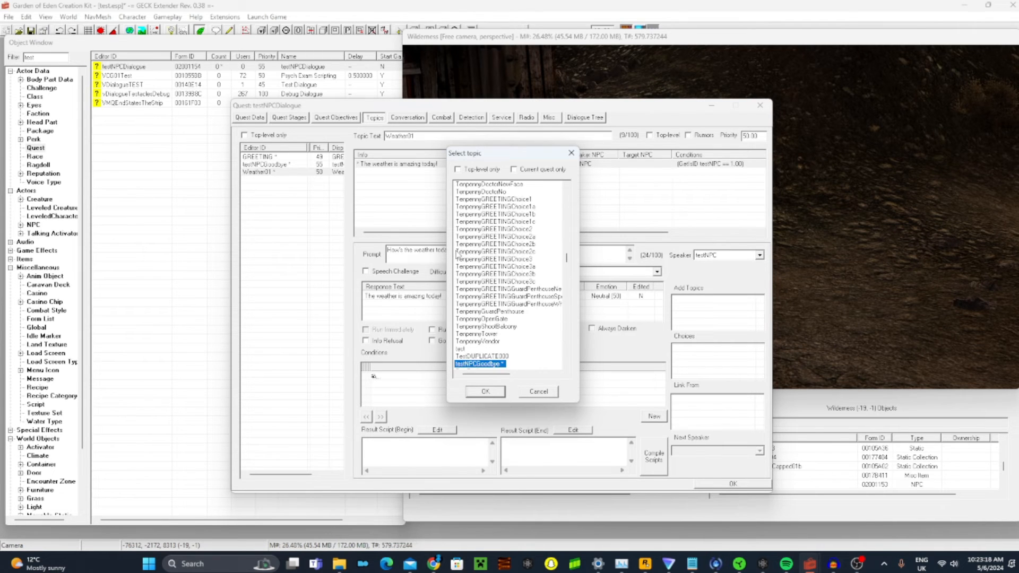
pyautogui.press('Return')
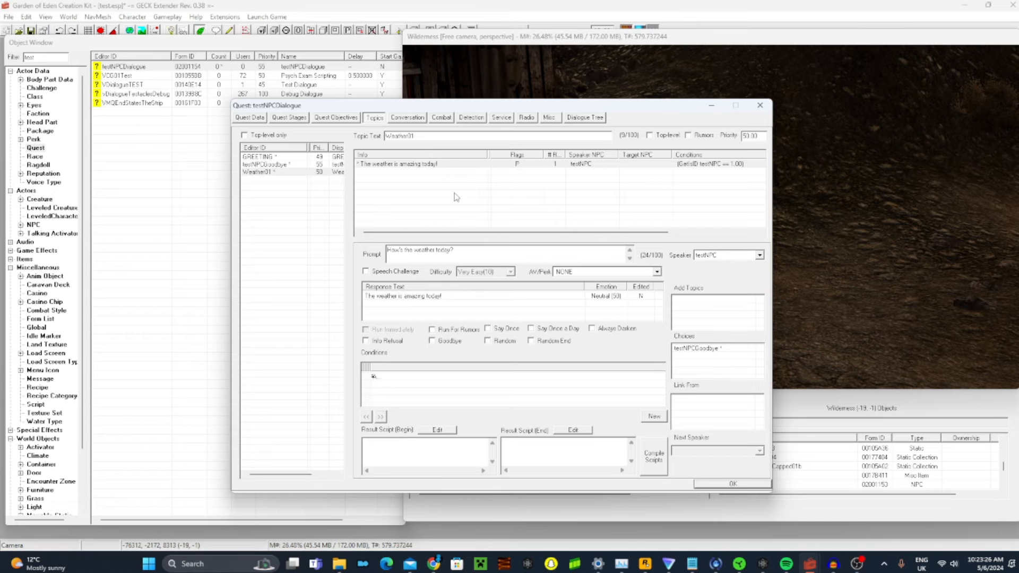
# Review the testNPCGoodbye info and the quest's general data, and accept the testNPCDialogue quest
pyautogui.click(290, 163)
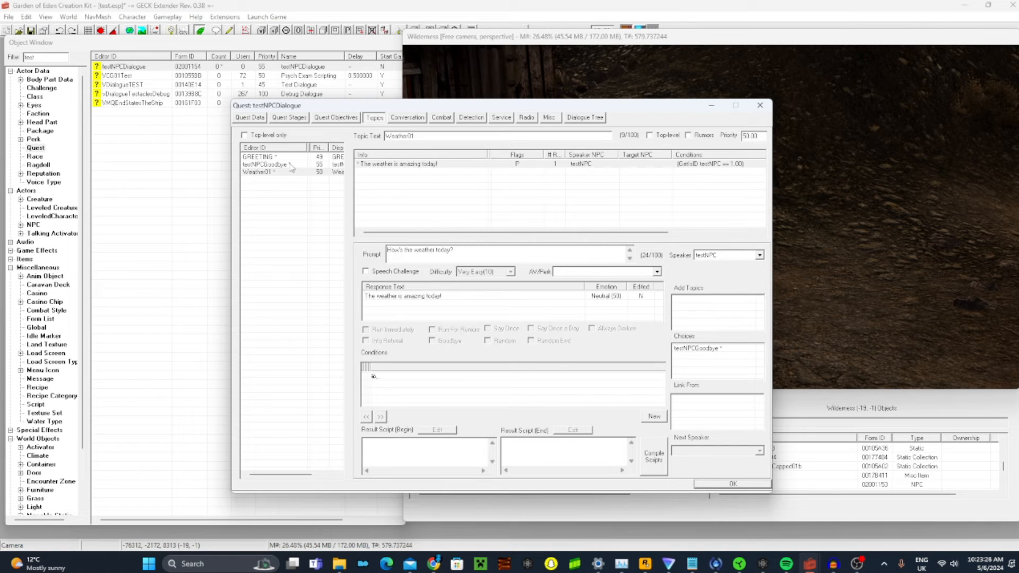
pyautogui.doubleClick(435, 255)
pyautogui.click(534, 208)
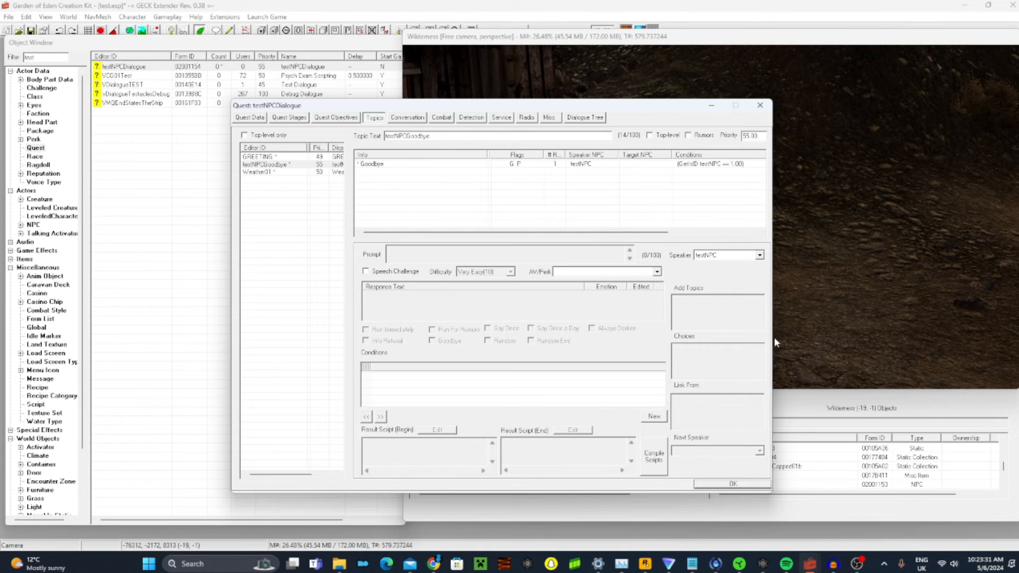
pyautogui.click(392, 167)
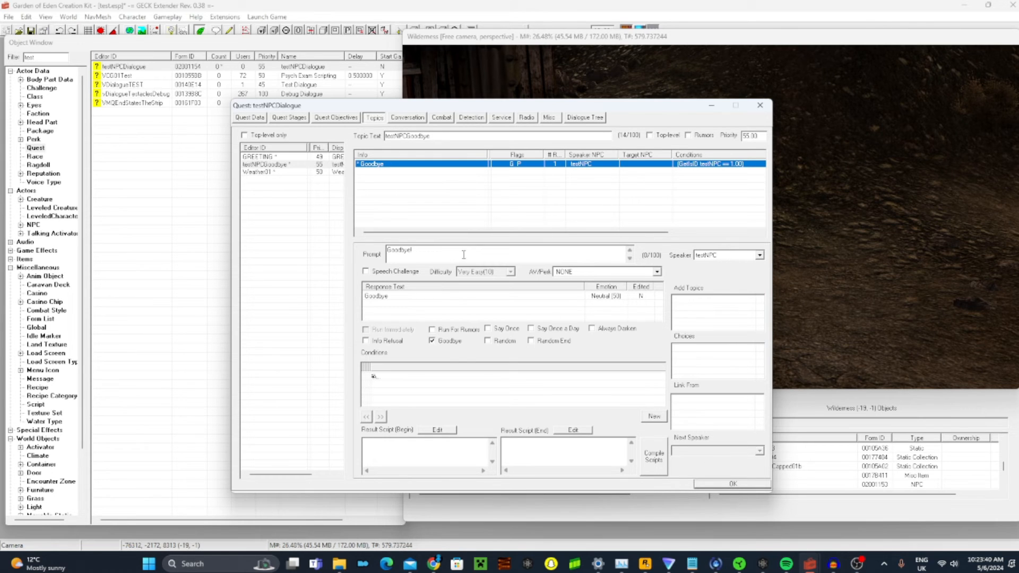
pyautogui.click(333, 117)
pyautogui.click(299, 118)
pyautogui.click(248, 118)
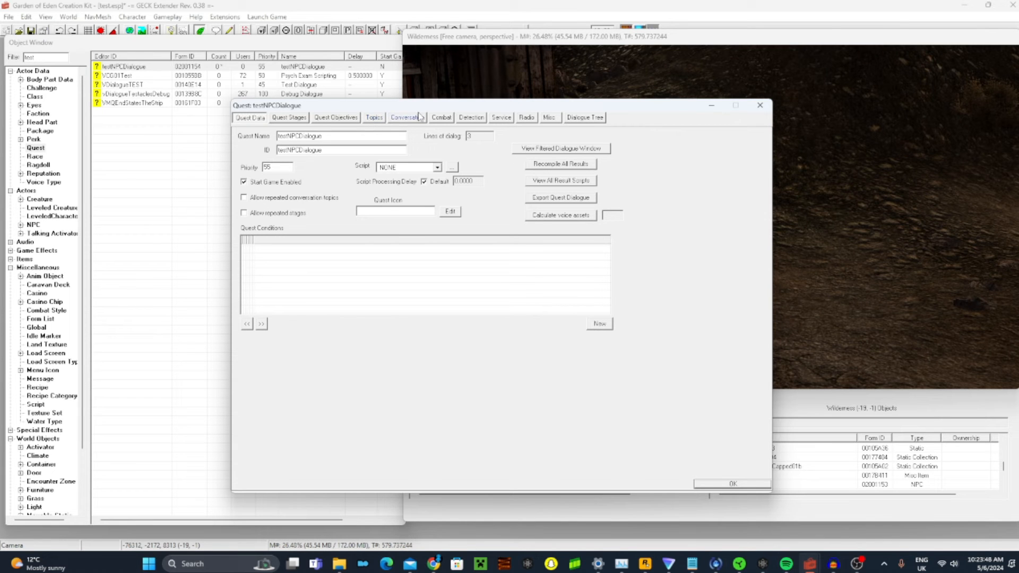
pyautogui.click(733, 484)
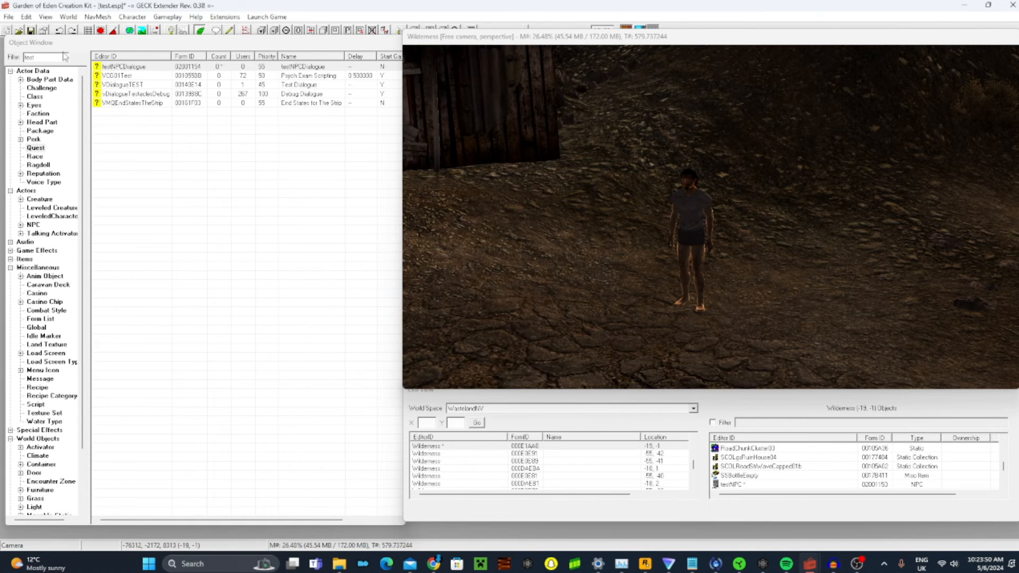
# Check the voice type in the base record of the placed testNPC, and accept the NPC and its reference
pyautogui.doubleClick(689, 203)
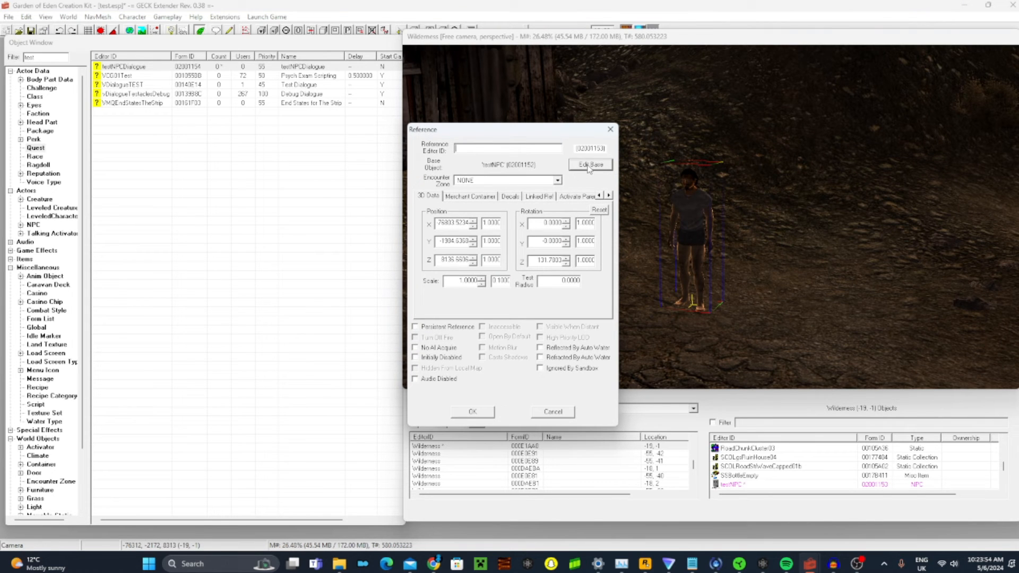
pyautogui.click(589, 165)
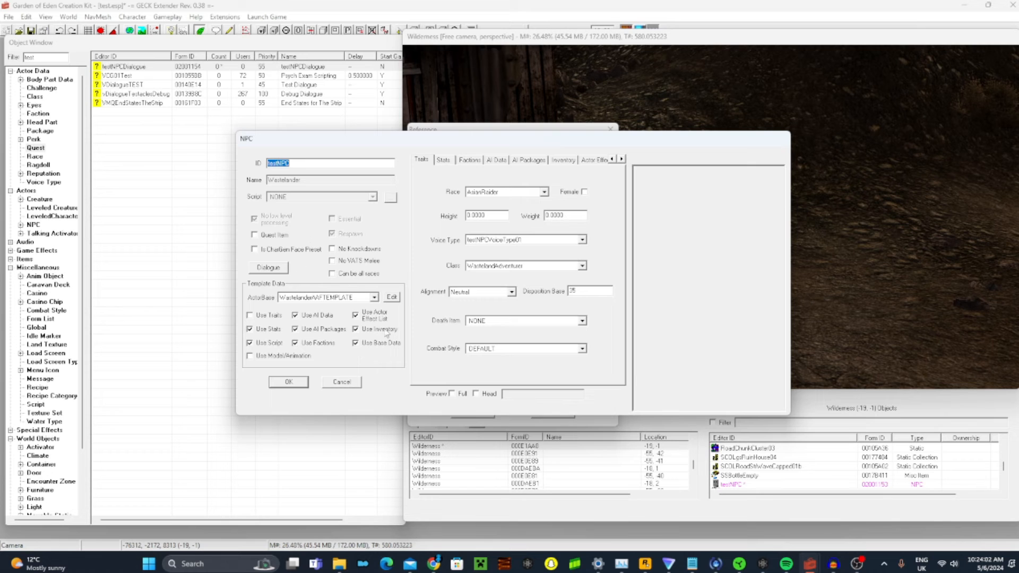
pyautogui.click(468, 242)
pyautogui.click(481, 242)
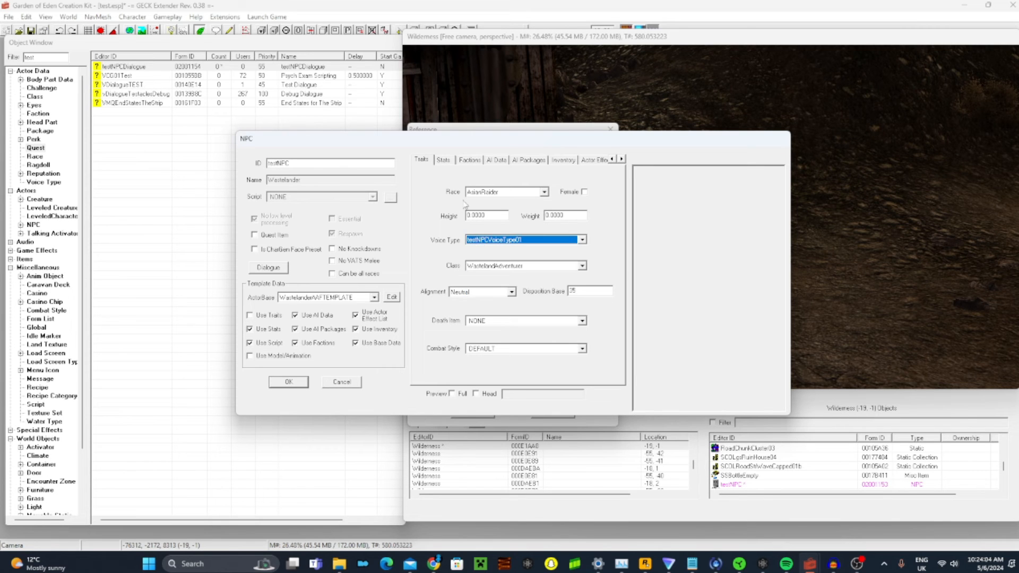
pyautogui.click(291, 386)
pyautogui.click(469, 412)
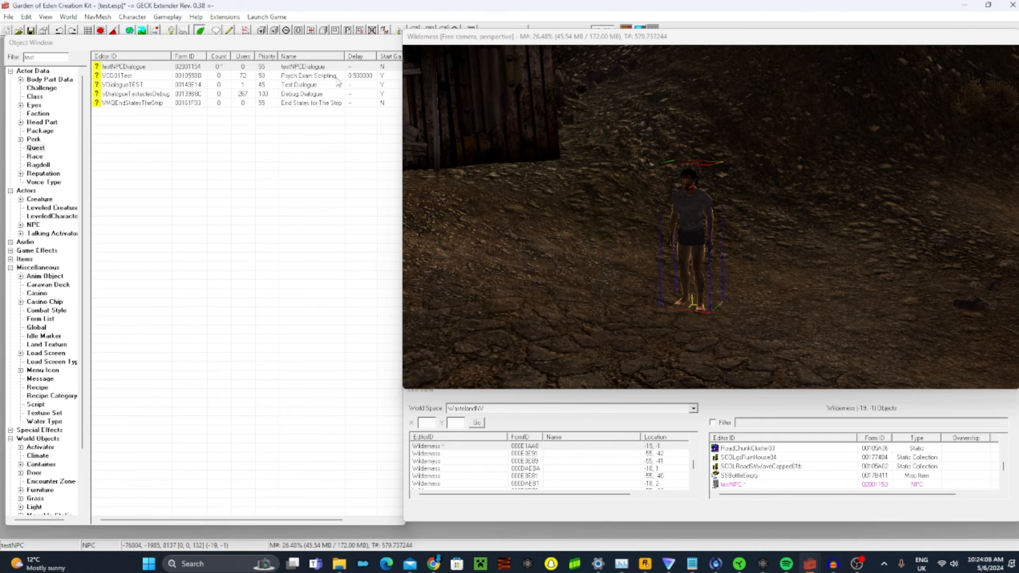
# Review the GREETING topic's info and choices in the testNPCDialogue quest, and accept the quest
pyautogui.doubleClick(318, 67)
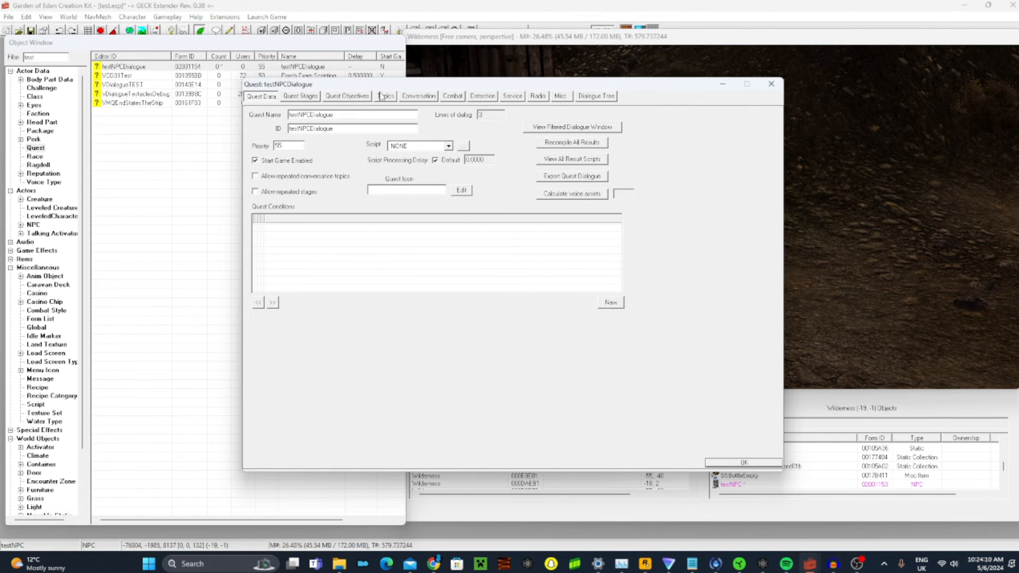
pyautogui.click(382, 96)
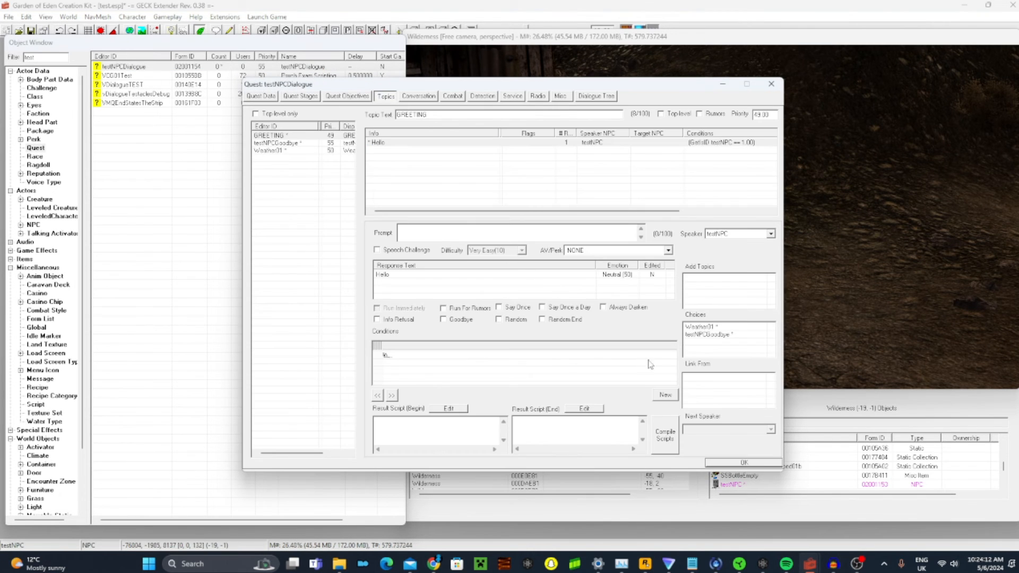
pyautogui.click(742, 463)
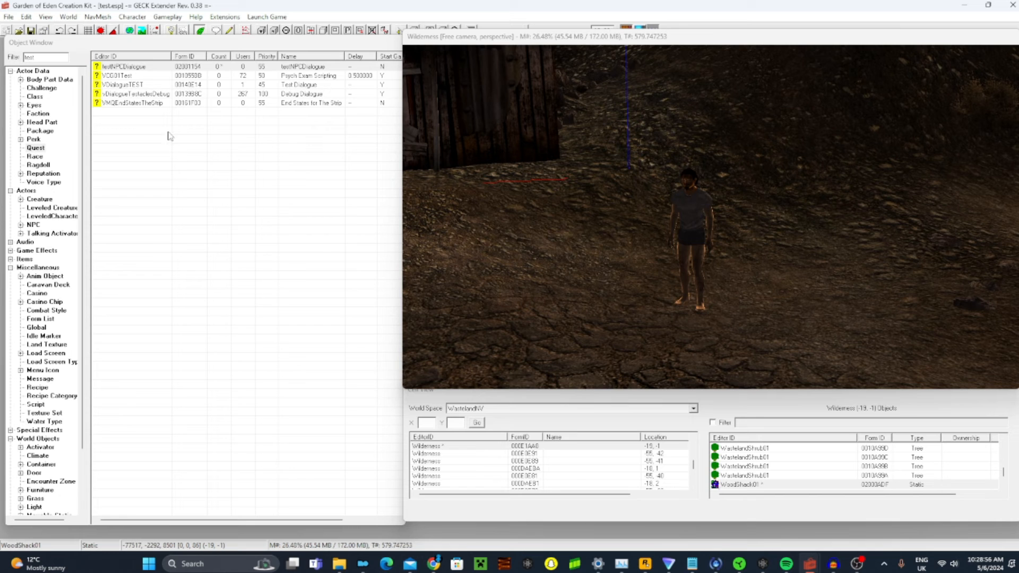
# Check the voice file entry of the GREETING topic's Hello response in testNPCDialogue, and accept the response and the quest
pyautogui.doubleClick(167, 67)
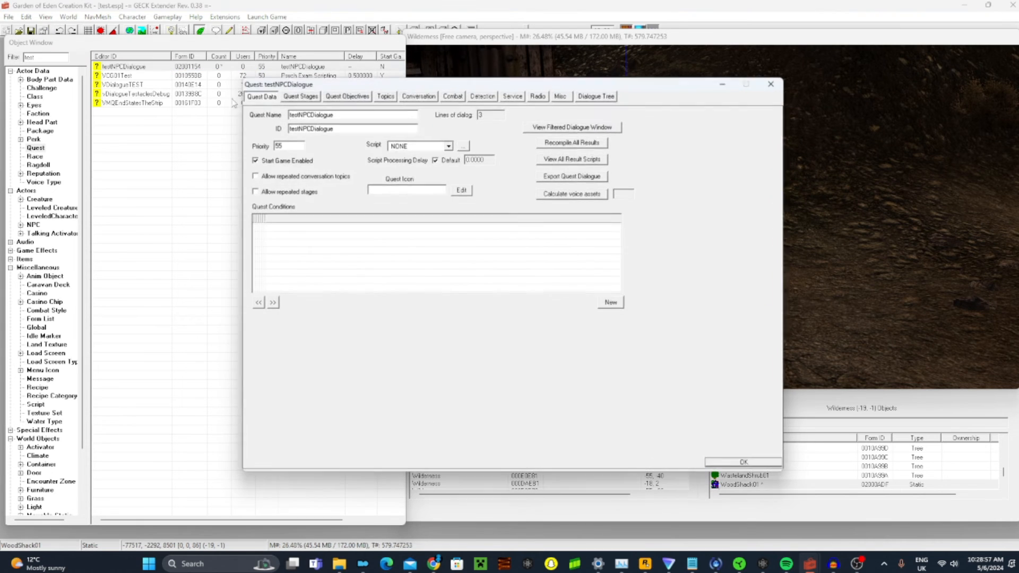
pyautogui.click(383, 96)
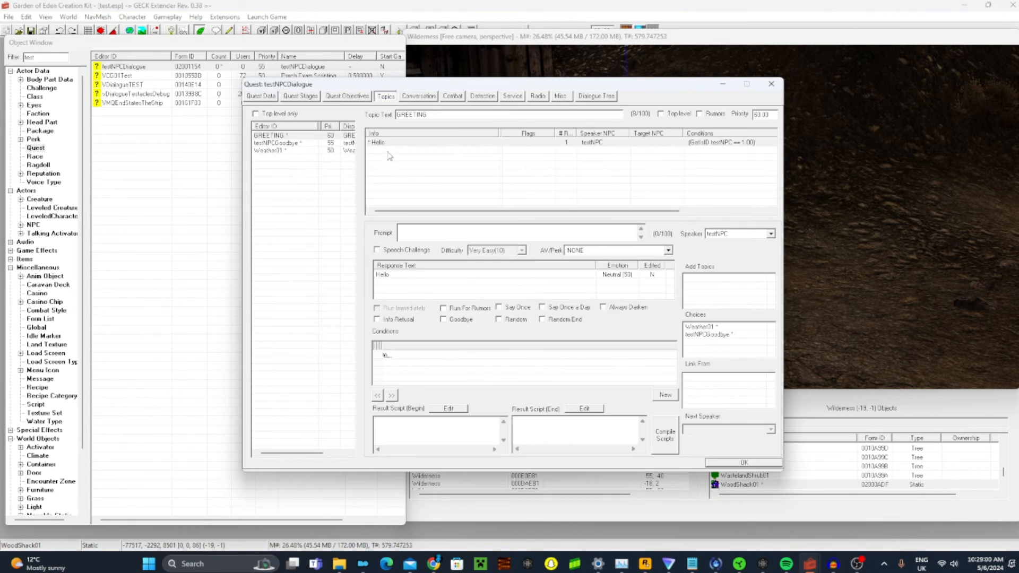
pyautogui.click(377, 143)
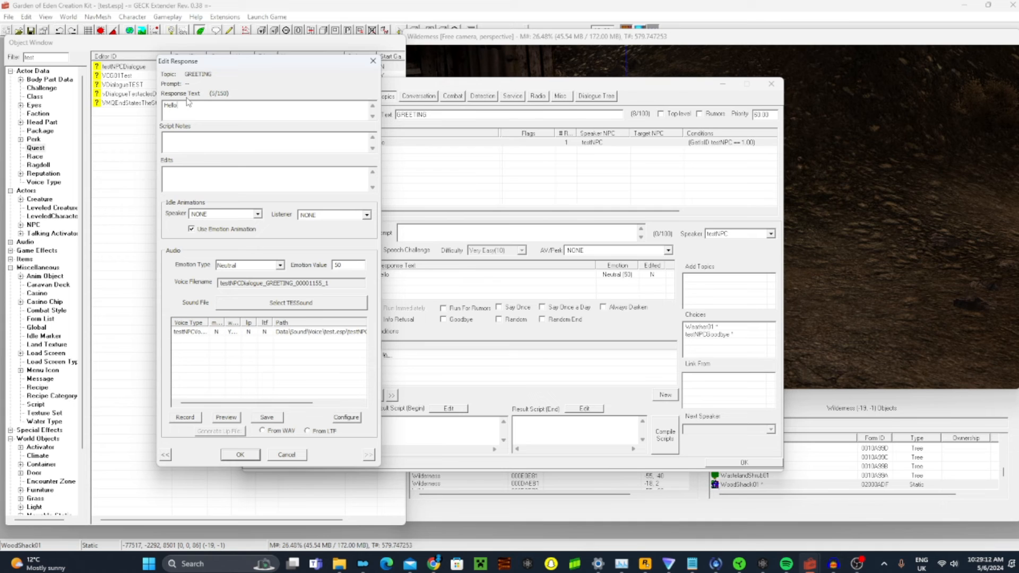
pyautogui.click(180, 334)
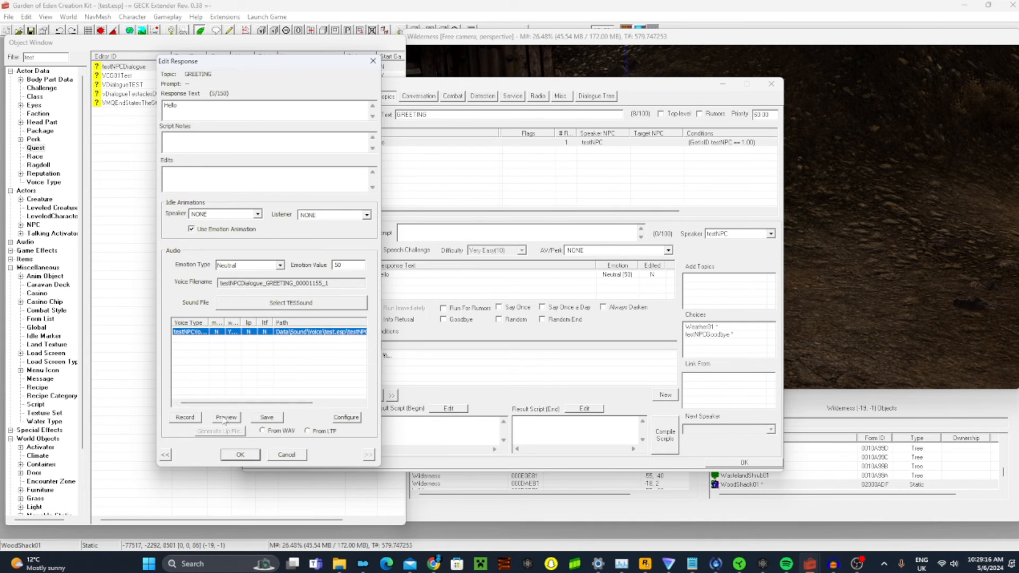
pyautogui.click(254, 457)
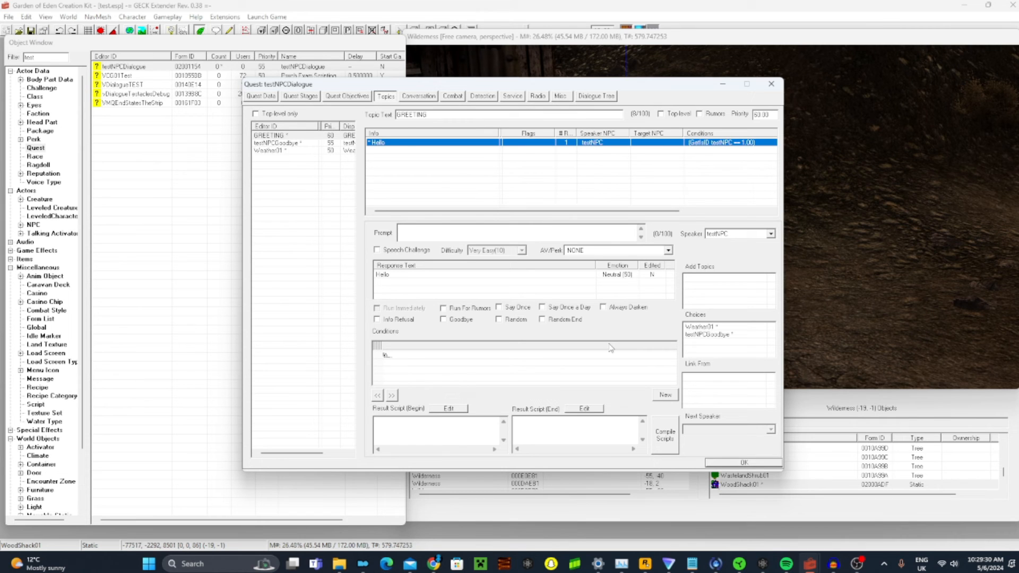
pyautogui.click(748, 463)
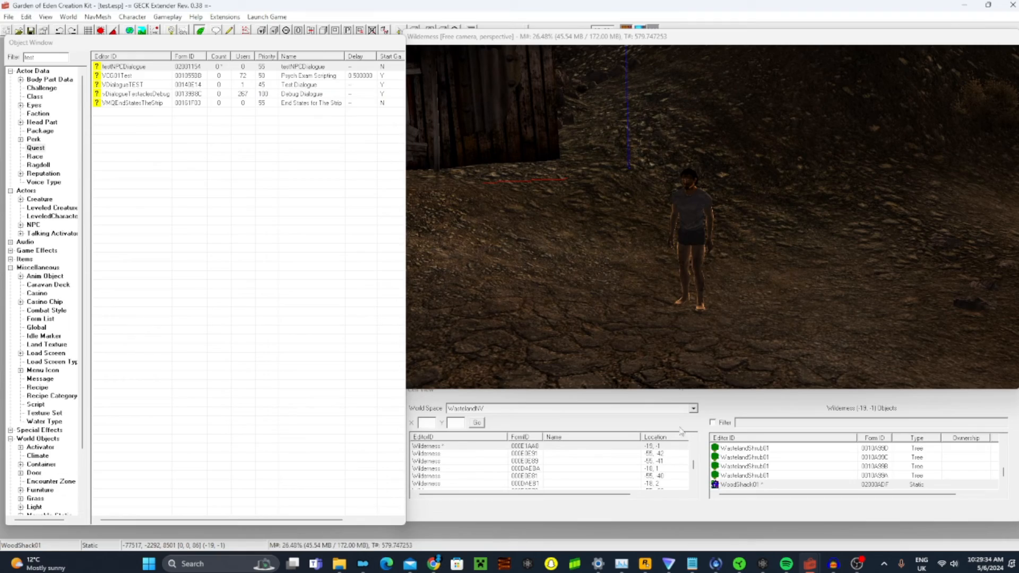
# Switch to the game, talk to the Wastelander, and test the "How's the weather today?" and "Goodbye!" choices
pyautogui.click(339, 563)
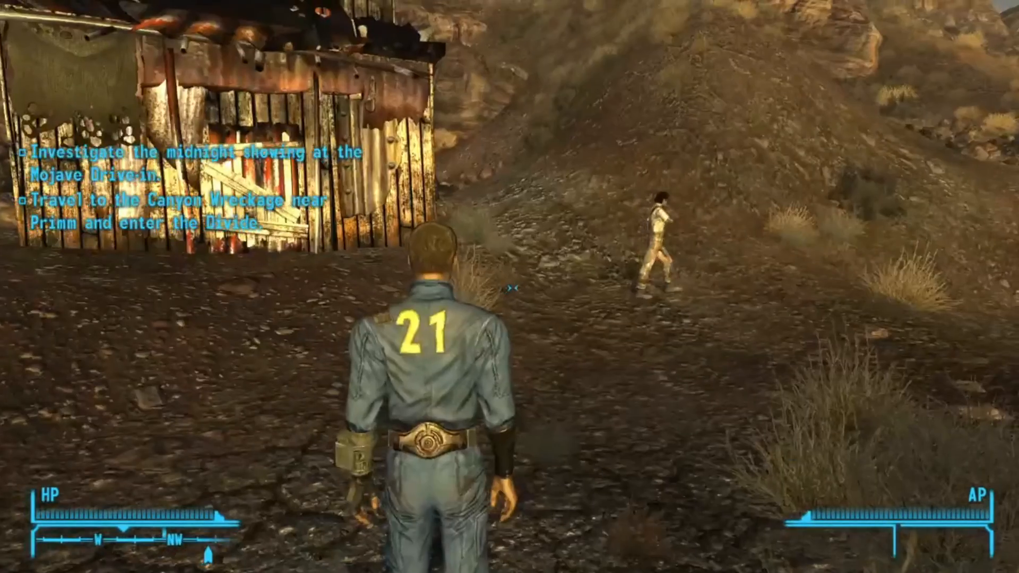
pyautogui.press('w')
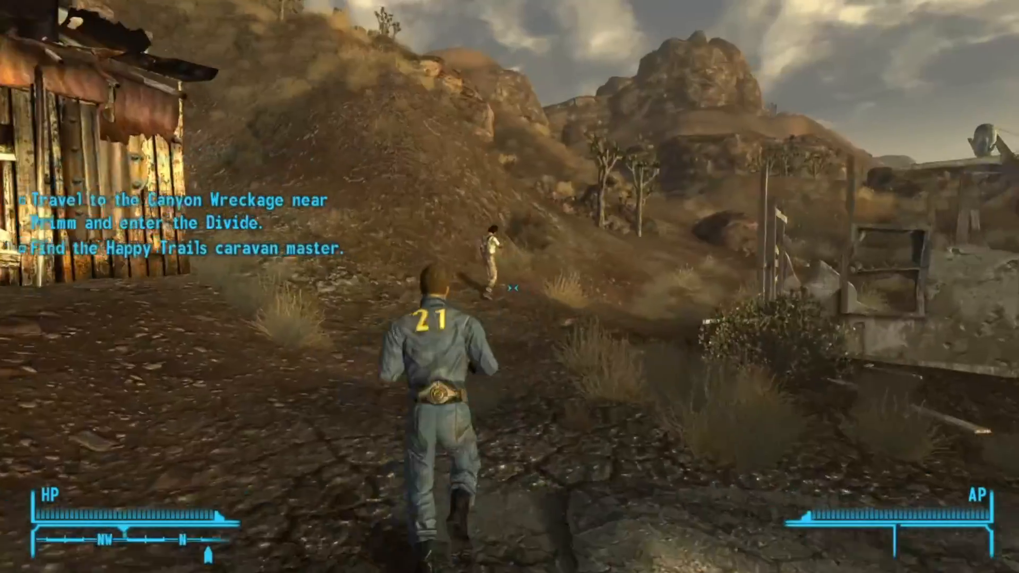
pyautogui.press('f')
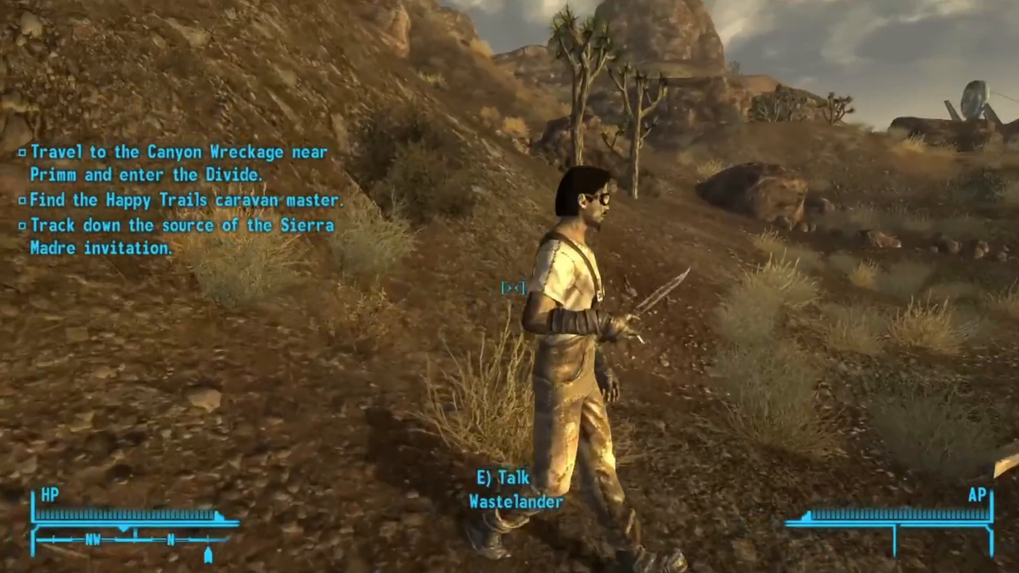
pyautogui.press('e')
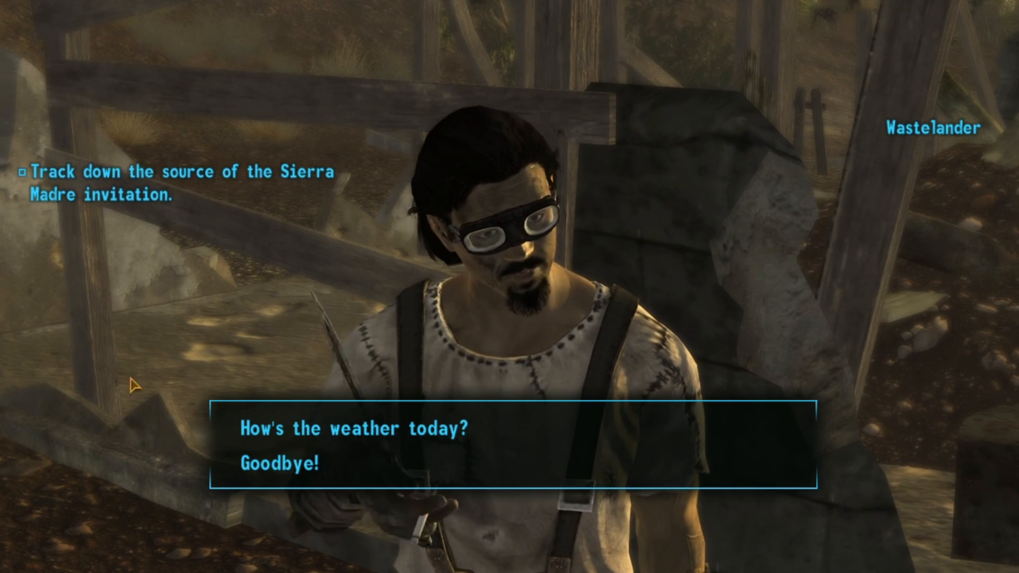
pyautogui.click(318, 439)
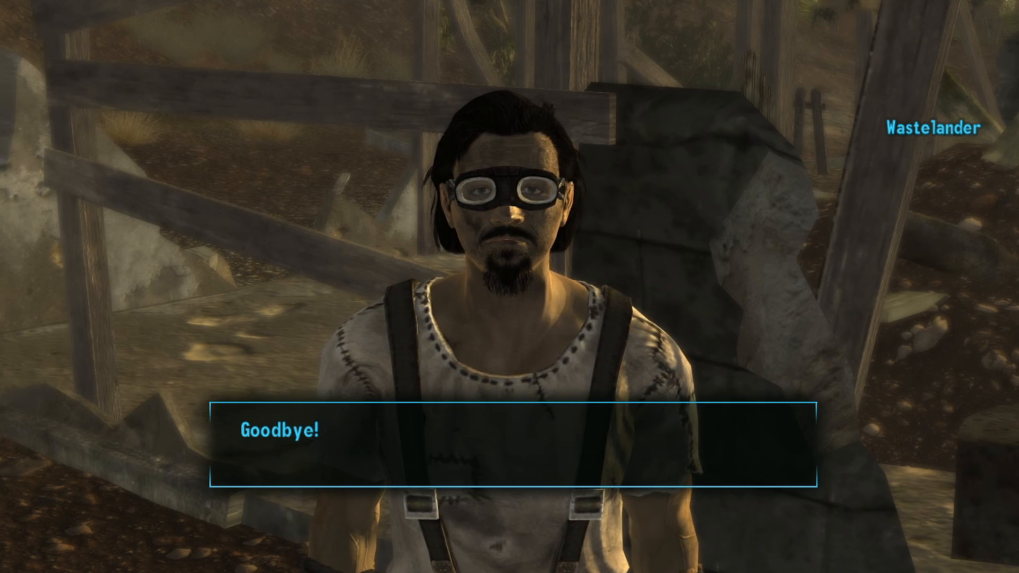
pyautogui.click(296, 445)
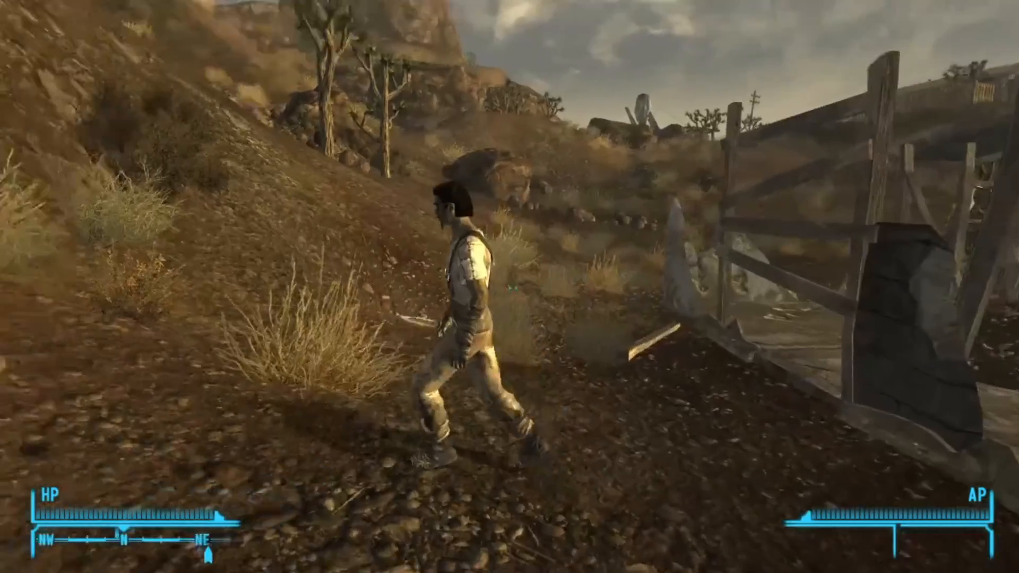
# Talk to the Wastelander again, ask "How's the weather today?" once more and end the conversation
pyautogui.press('e')
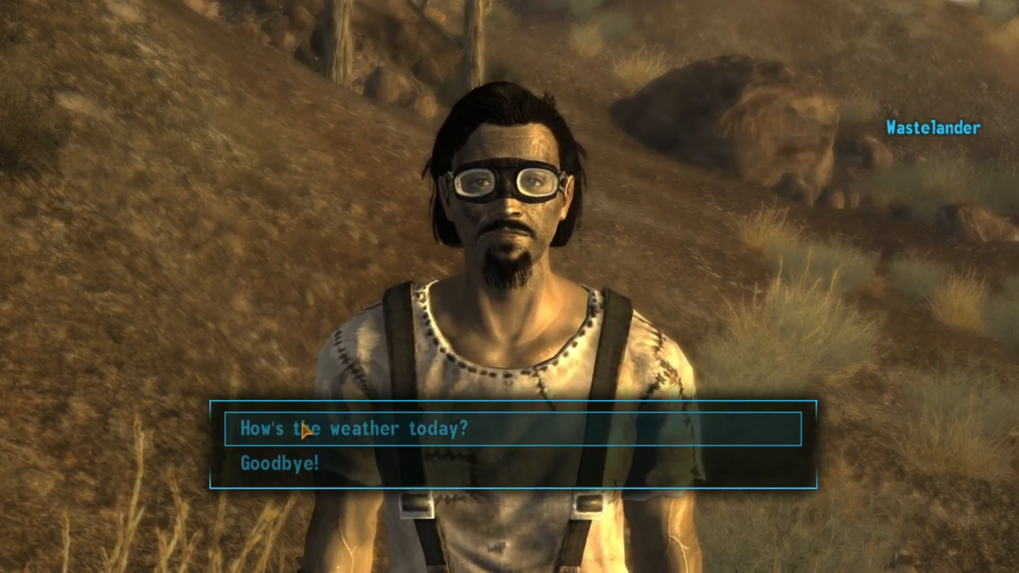
pyautogui.click(304, 431)
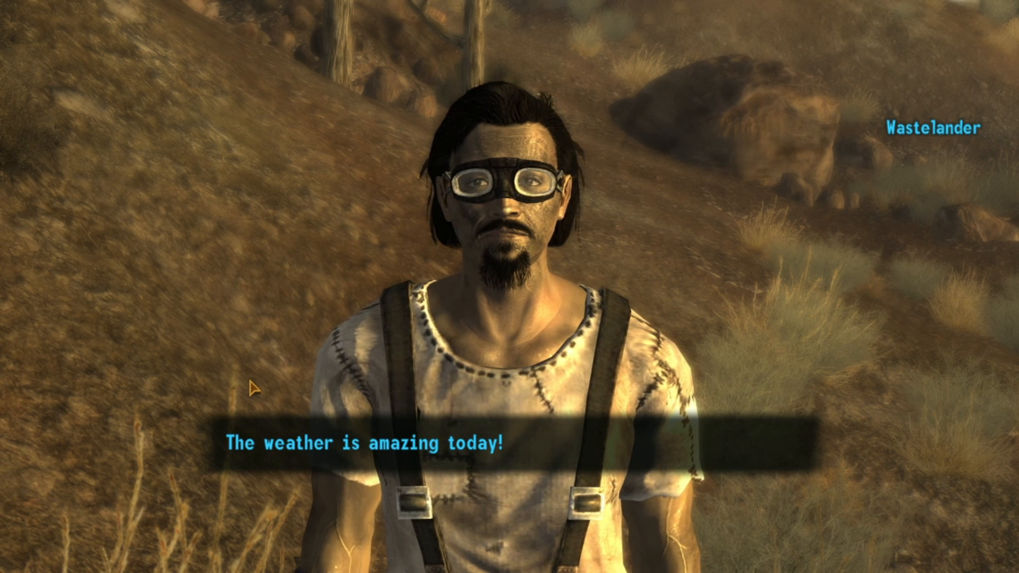
pyautogui.click(377, 430)
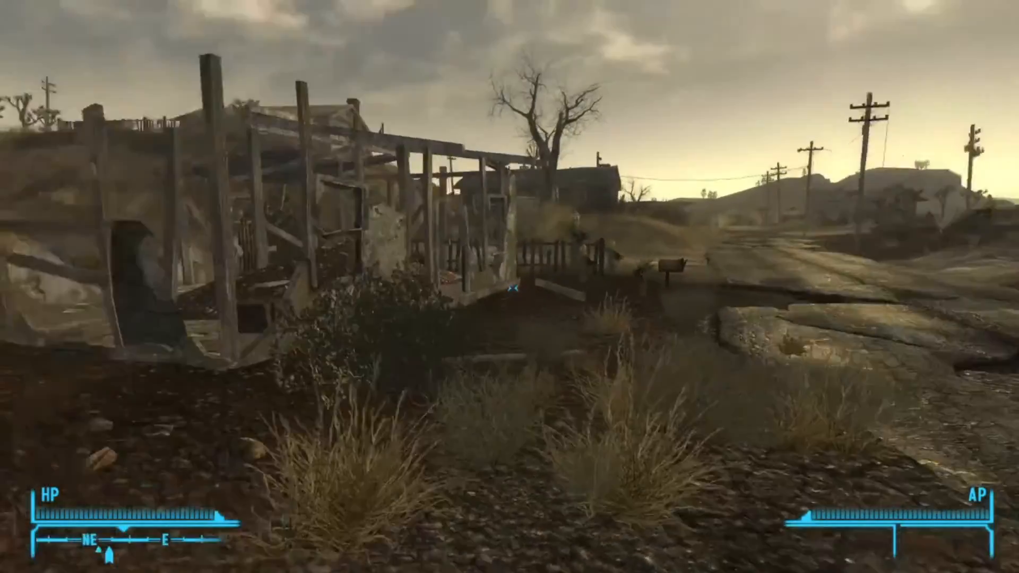
pyautogui.press('s')
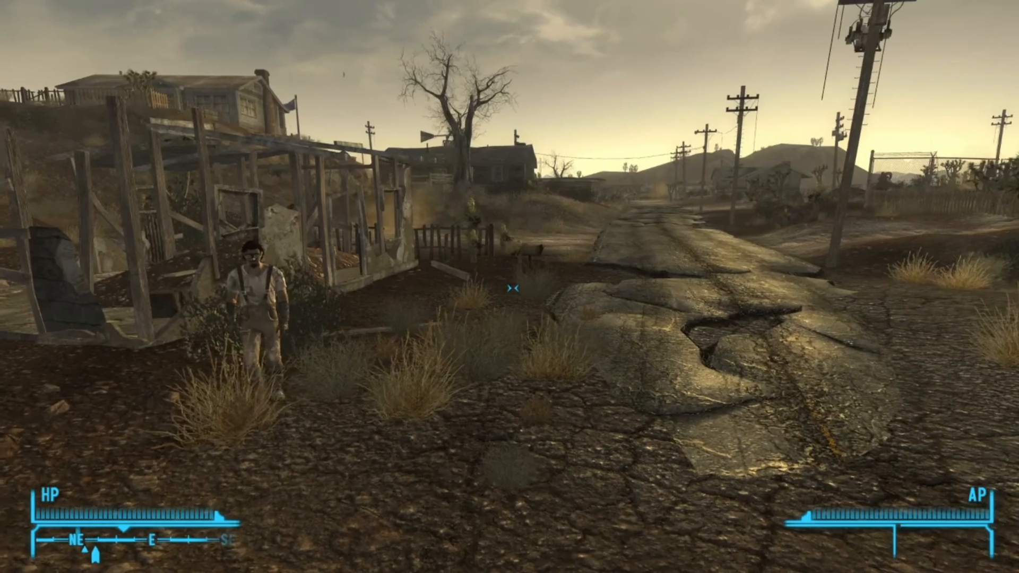
pyautogui.press('w')
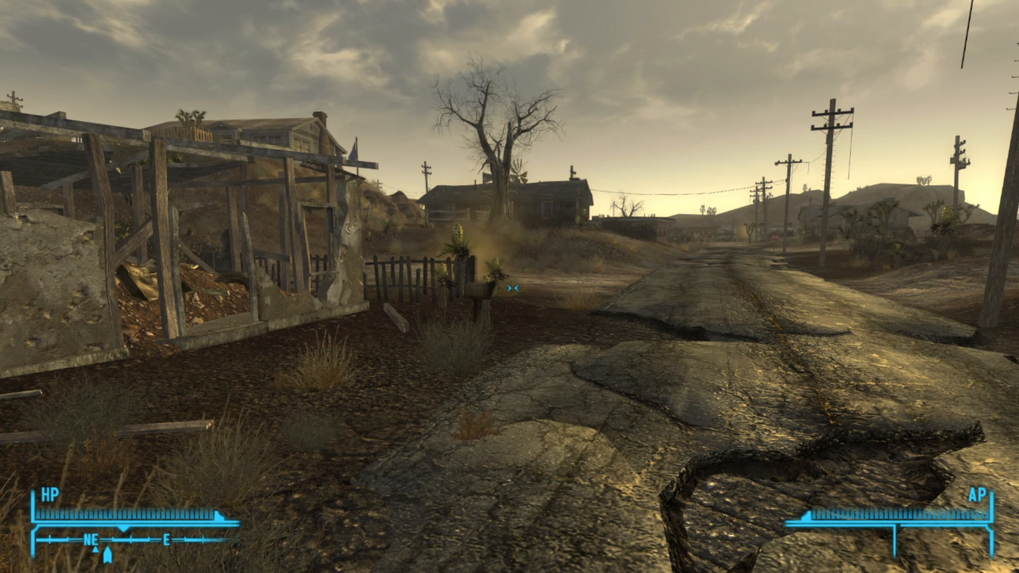
pyautogui.press('w')
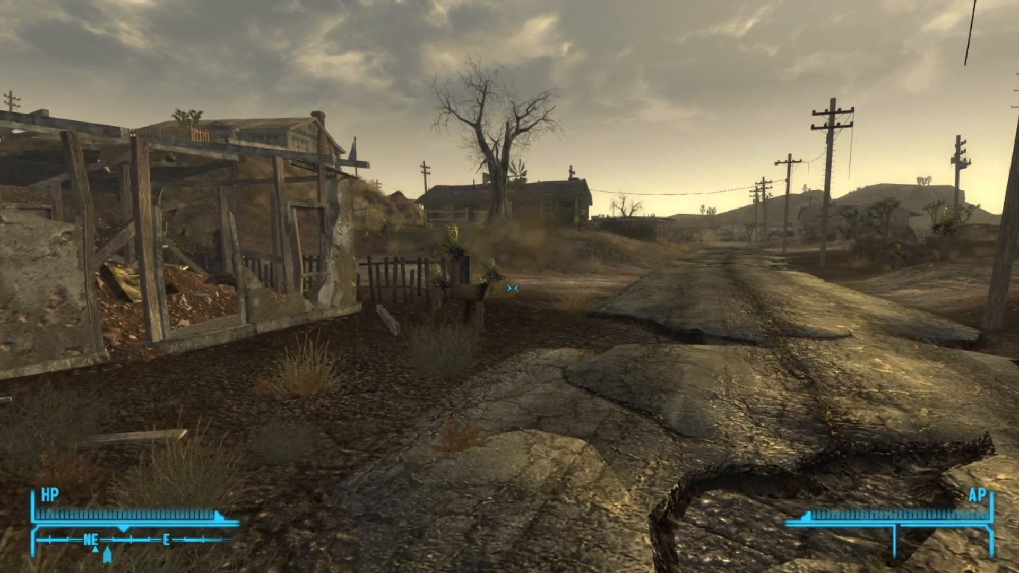
pyautogui.press('w')
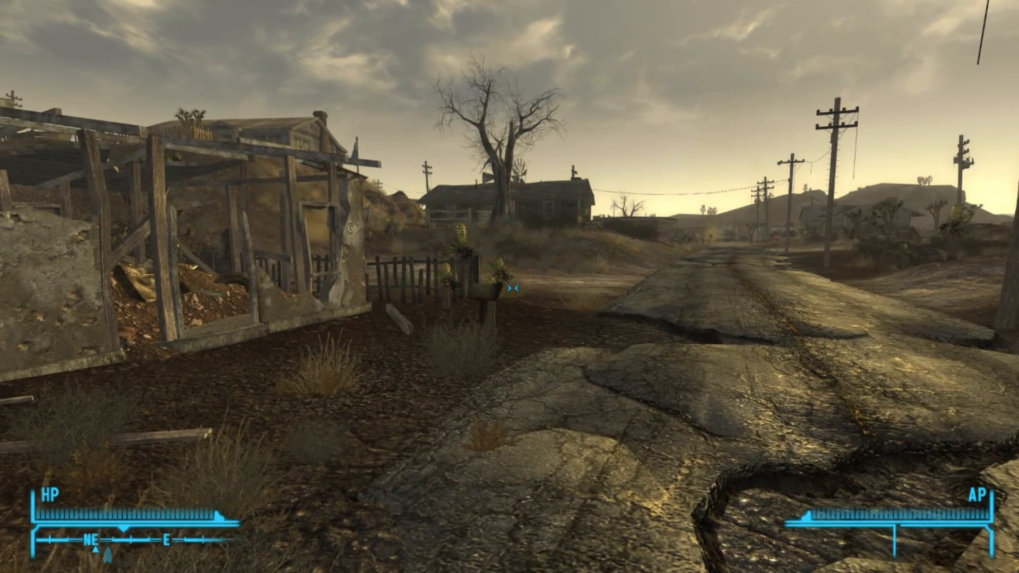